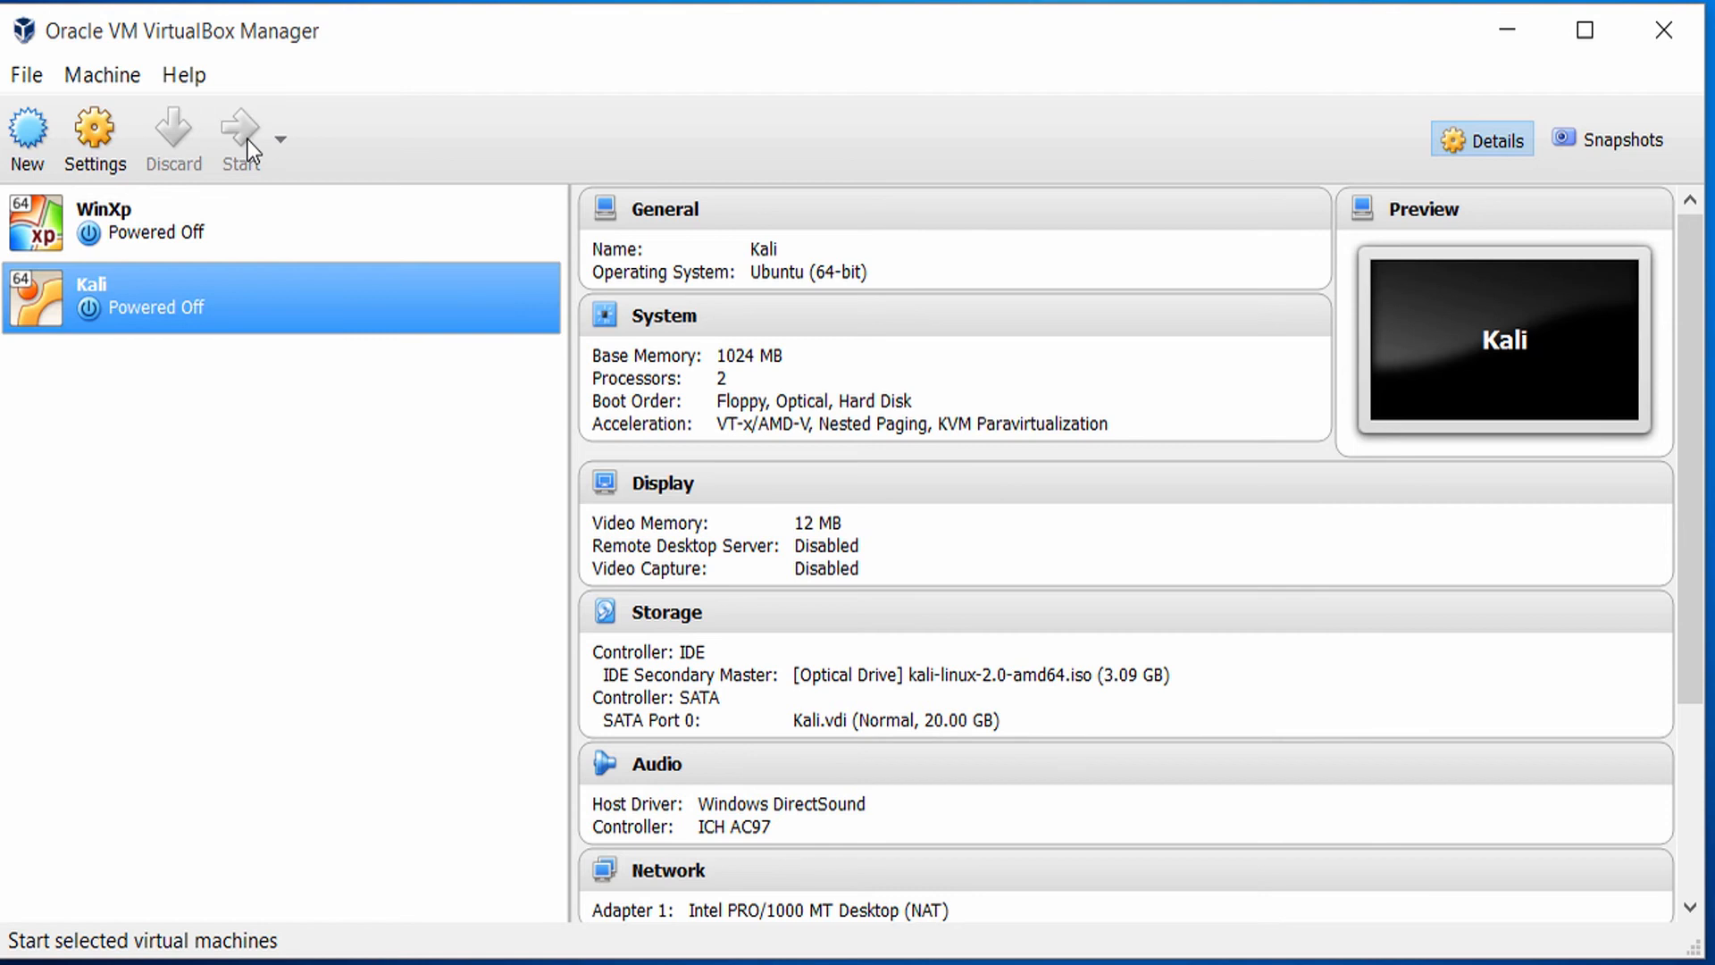
Start the Kali virtual machine and let its window capture the mouse and keyboard.
click(249, 139)
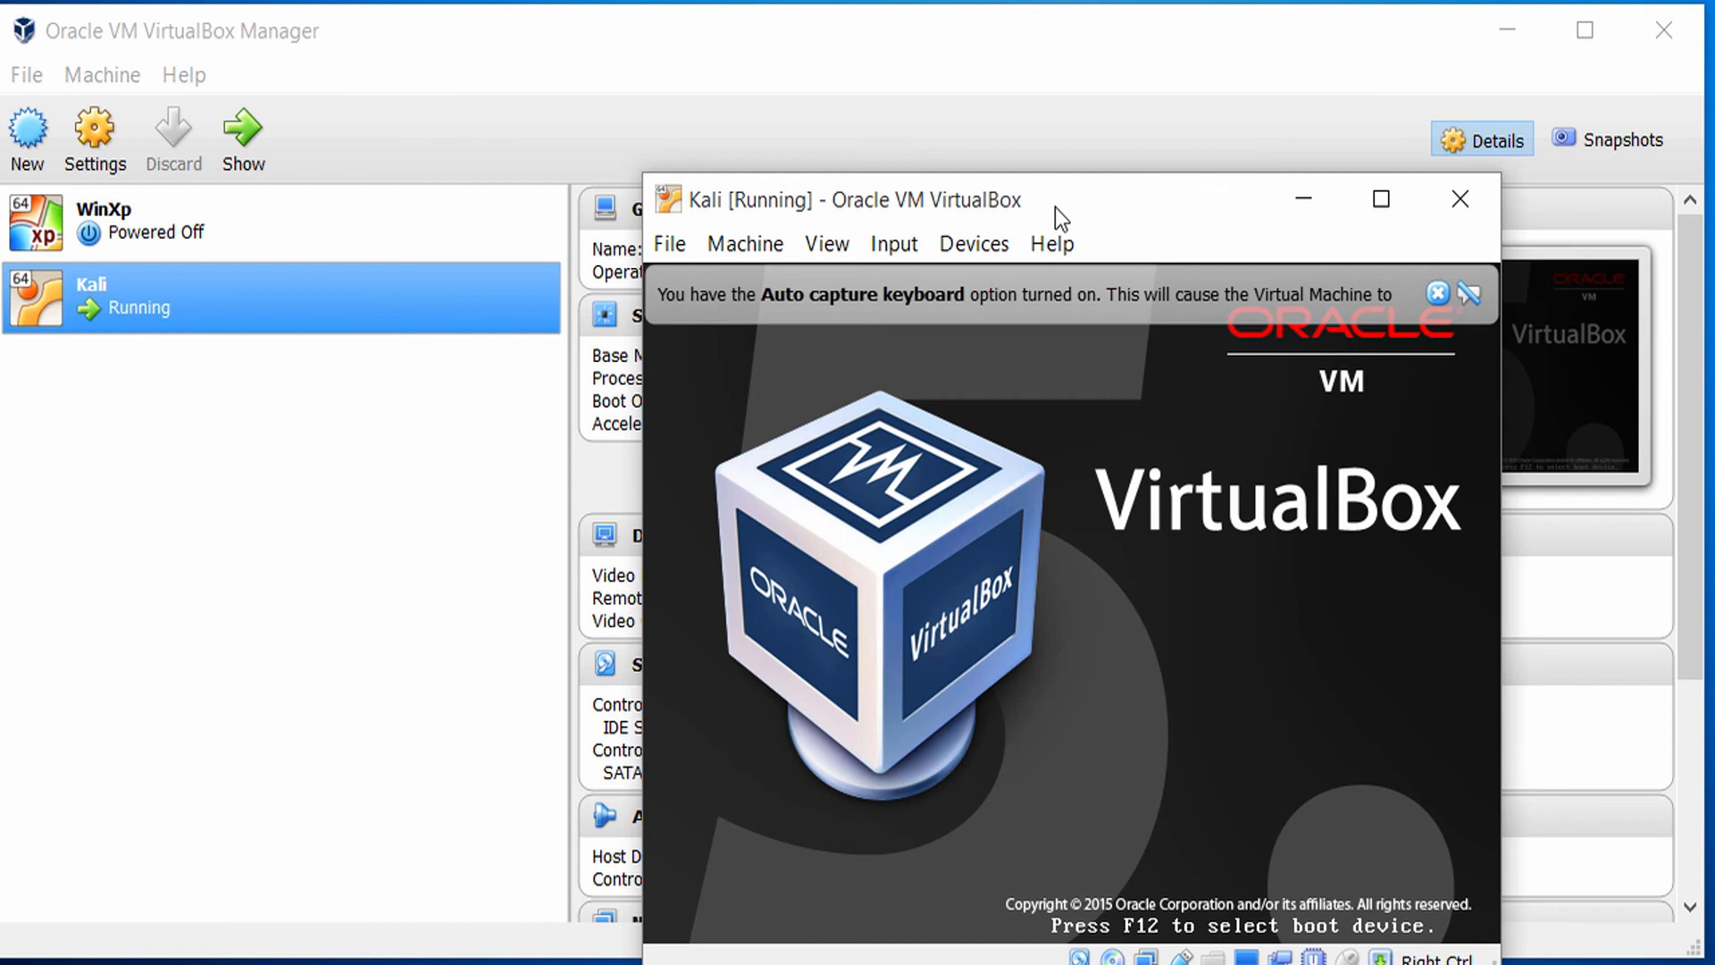
drag(1054, 207, 899, 134)
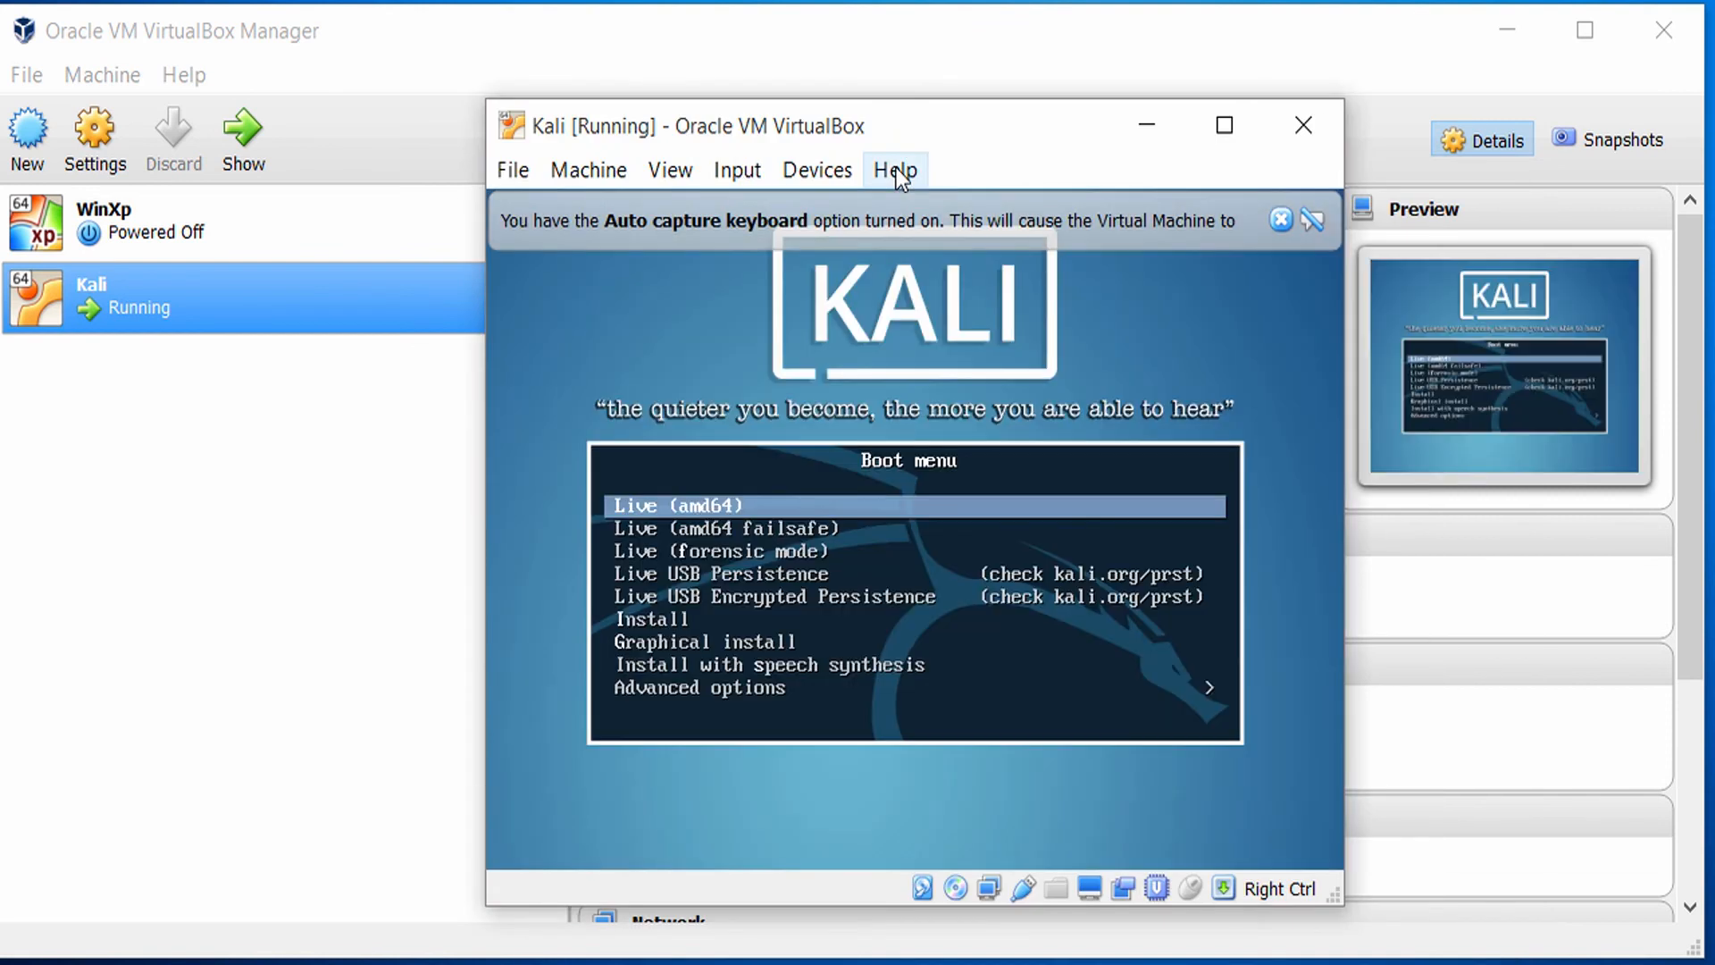
click(902, 650)
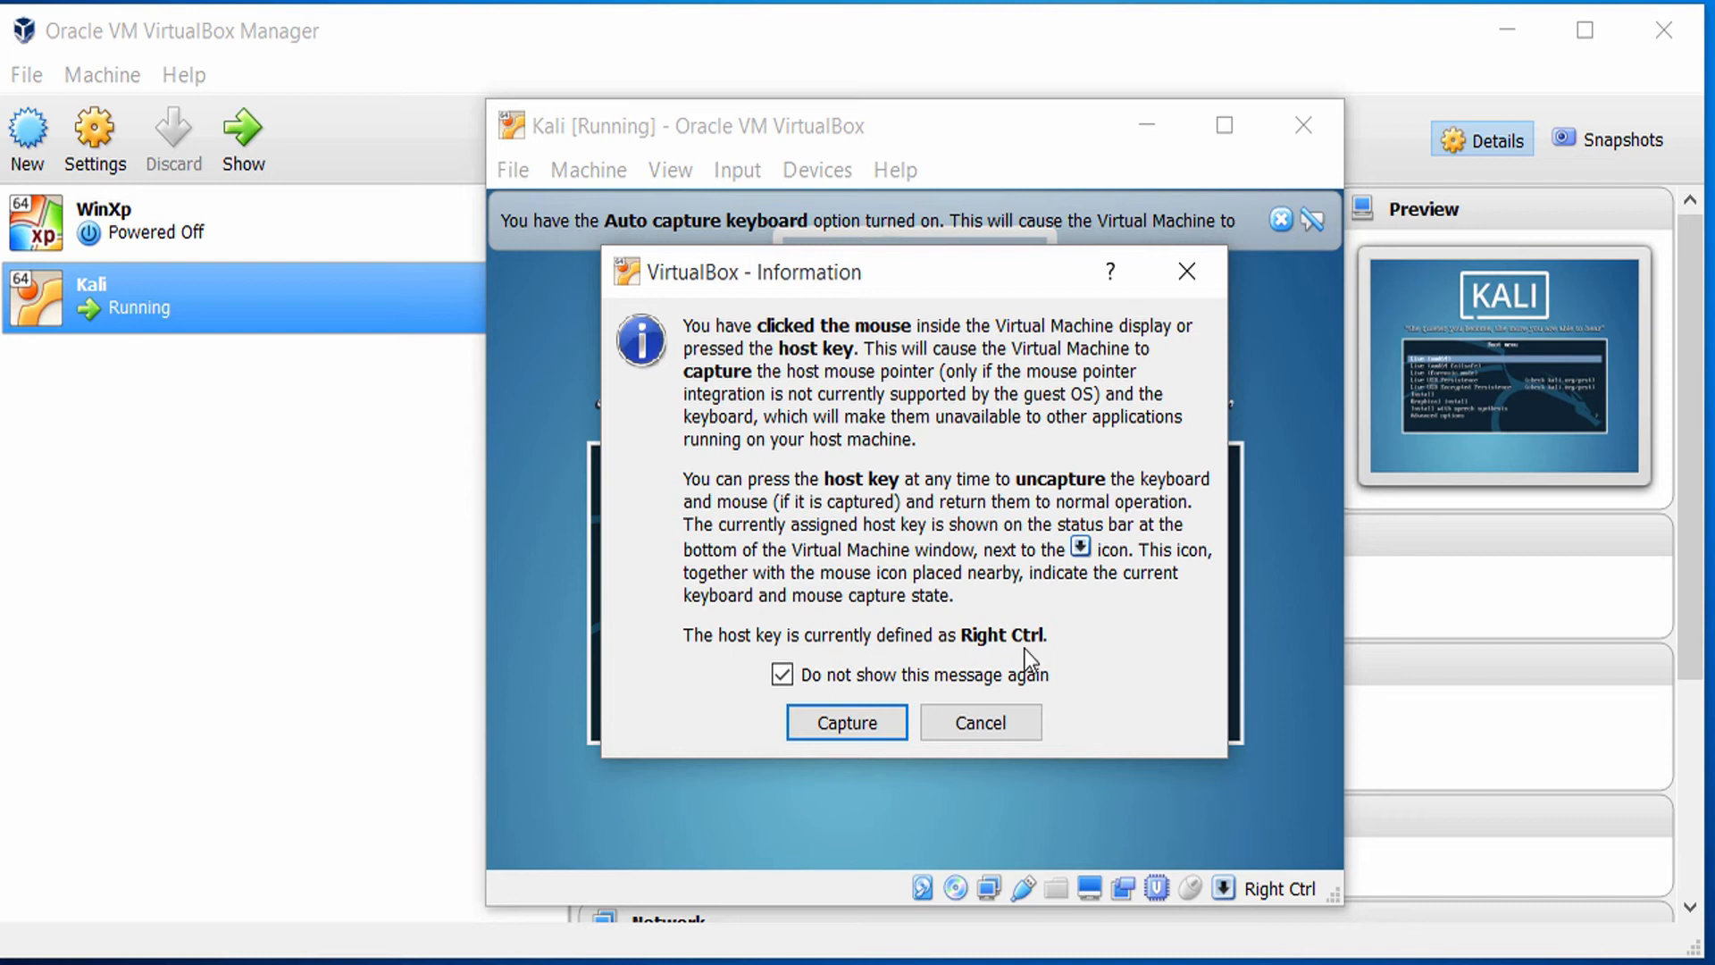
click(860, 727)
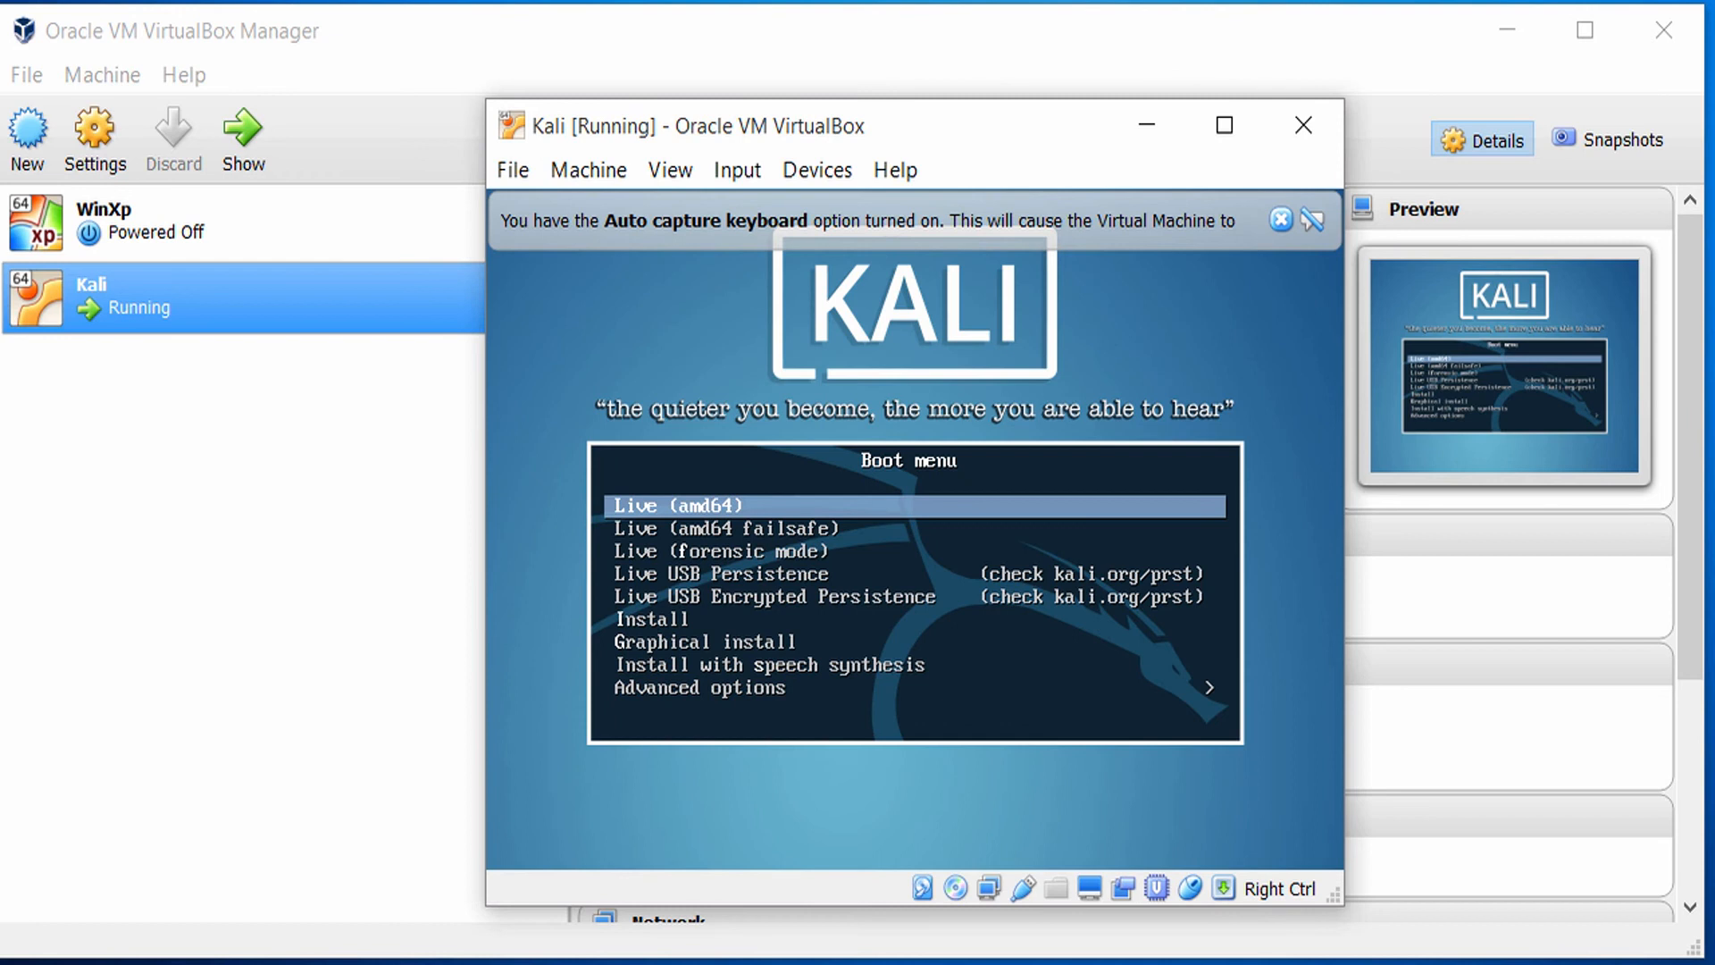
Boot the Kali virtual machine with the Install option from the boot menu.
key(Down)
key(Down)
key(Down)
key(Down)
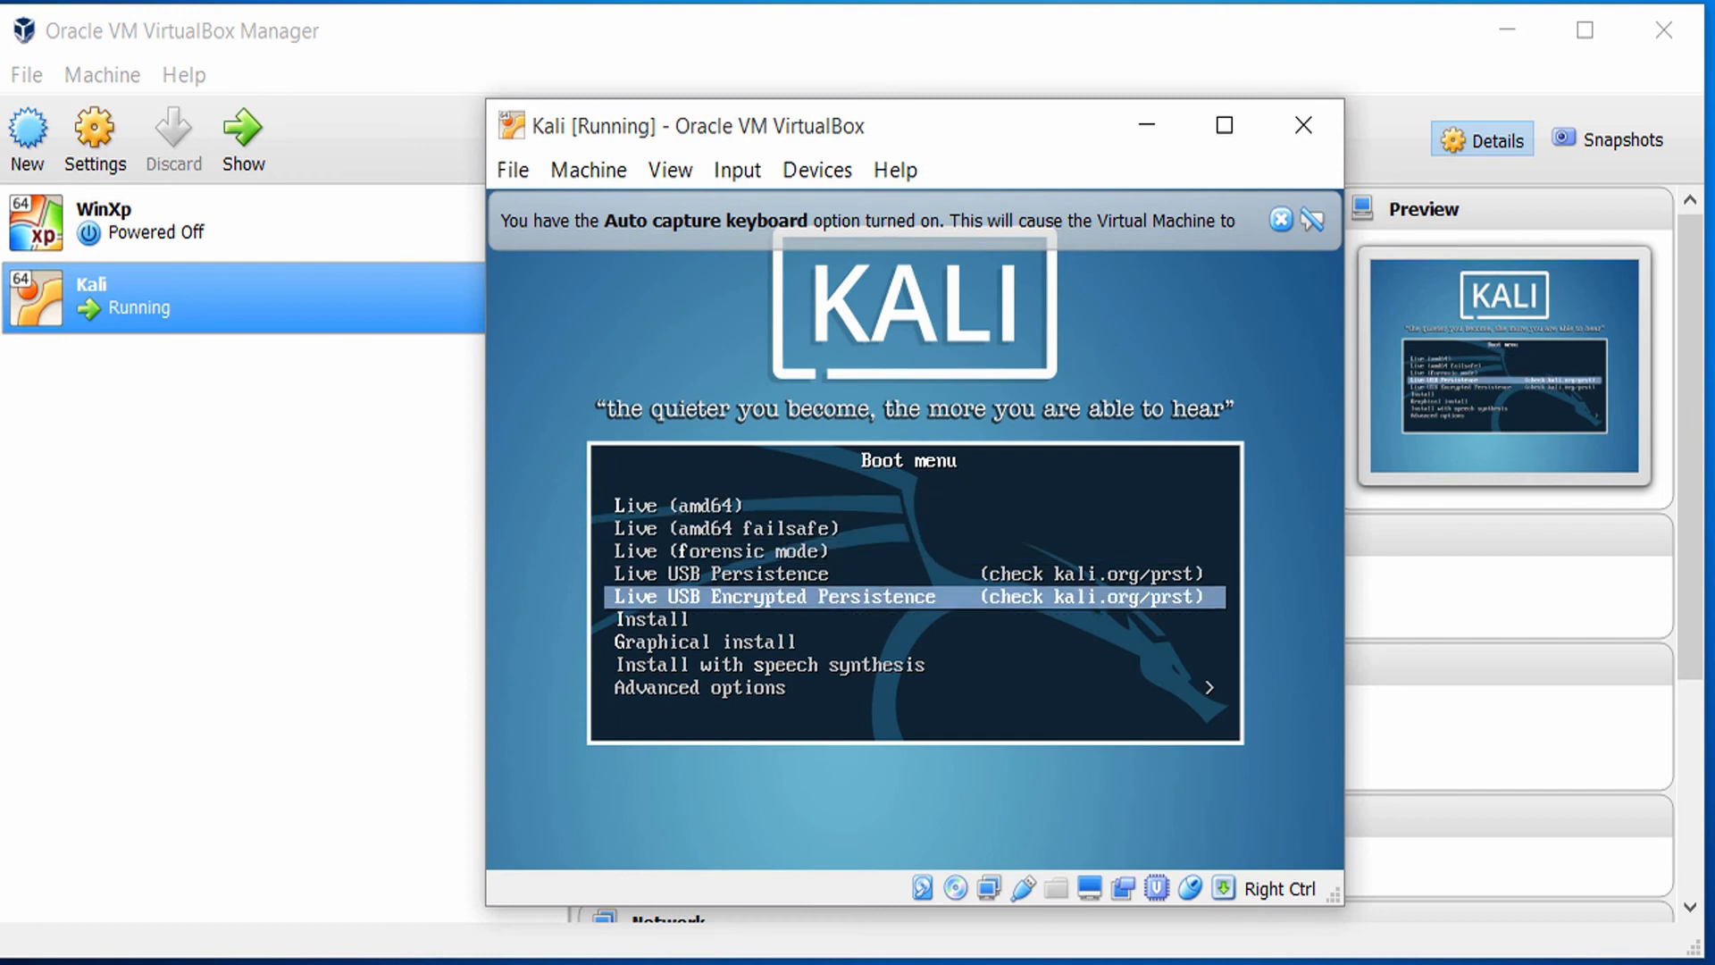
key(Up)
key(Up)
key(Up)
key(Up)
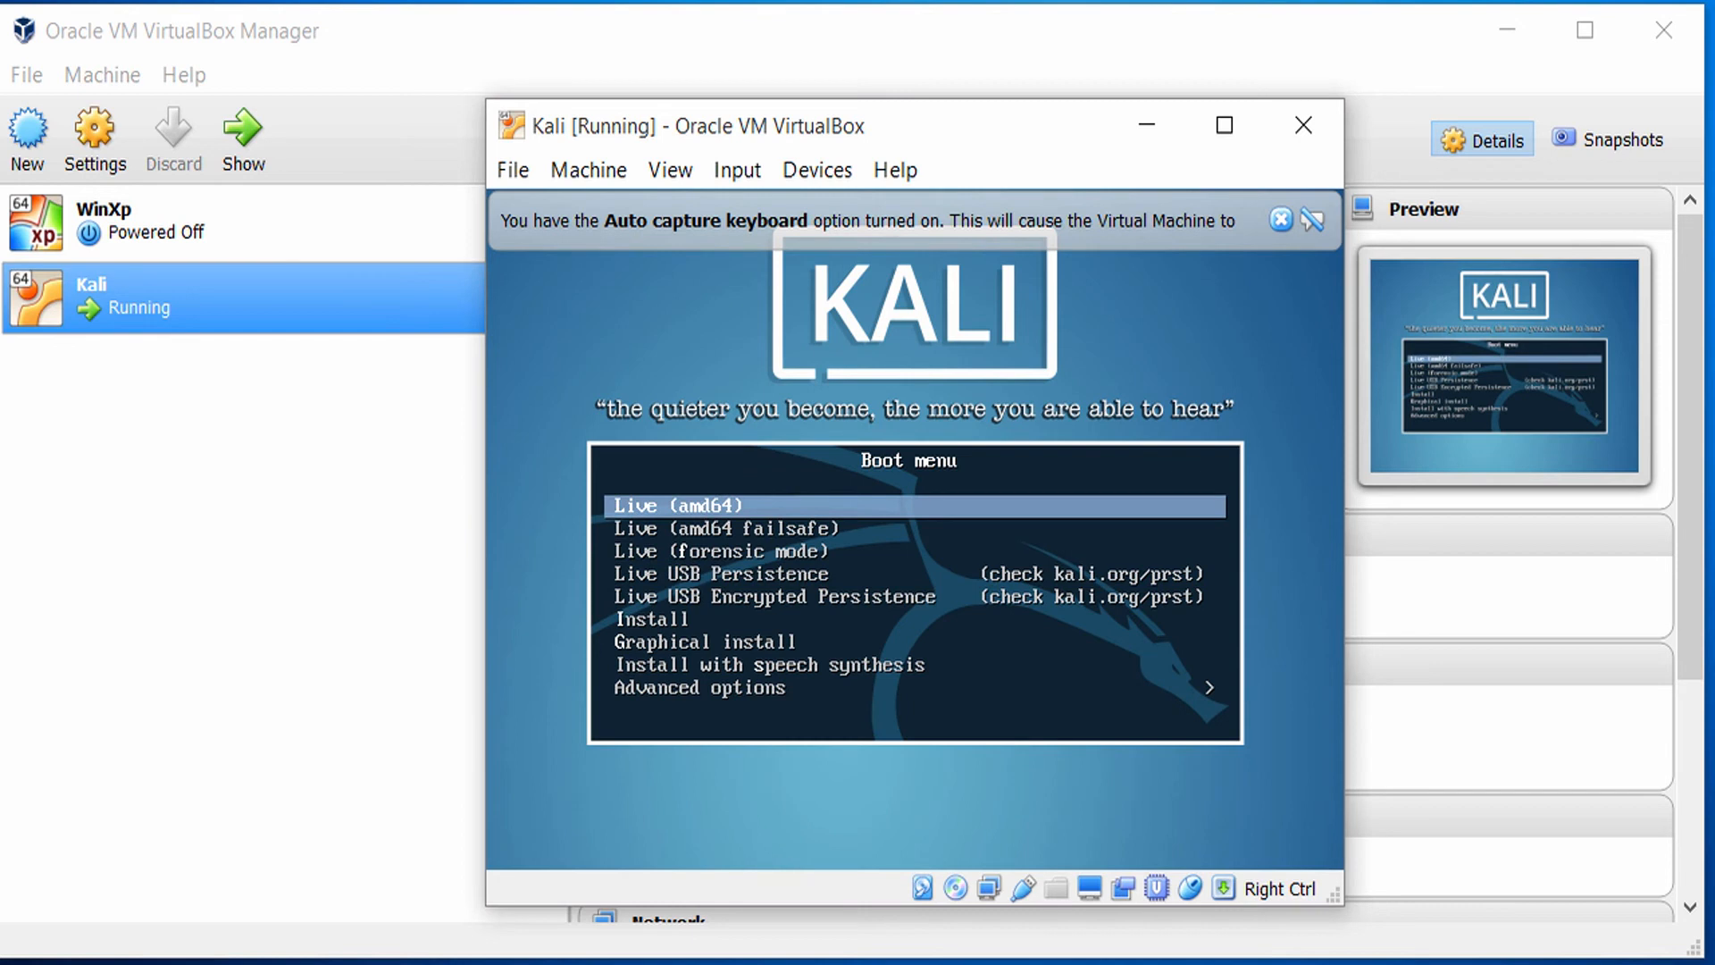
key(Down)
key(Down)
key(Down)
key(Down)
key(Down)
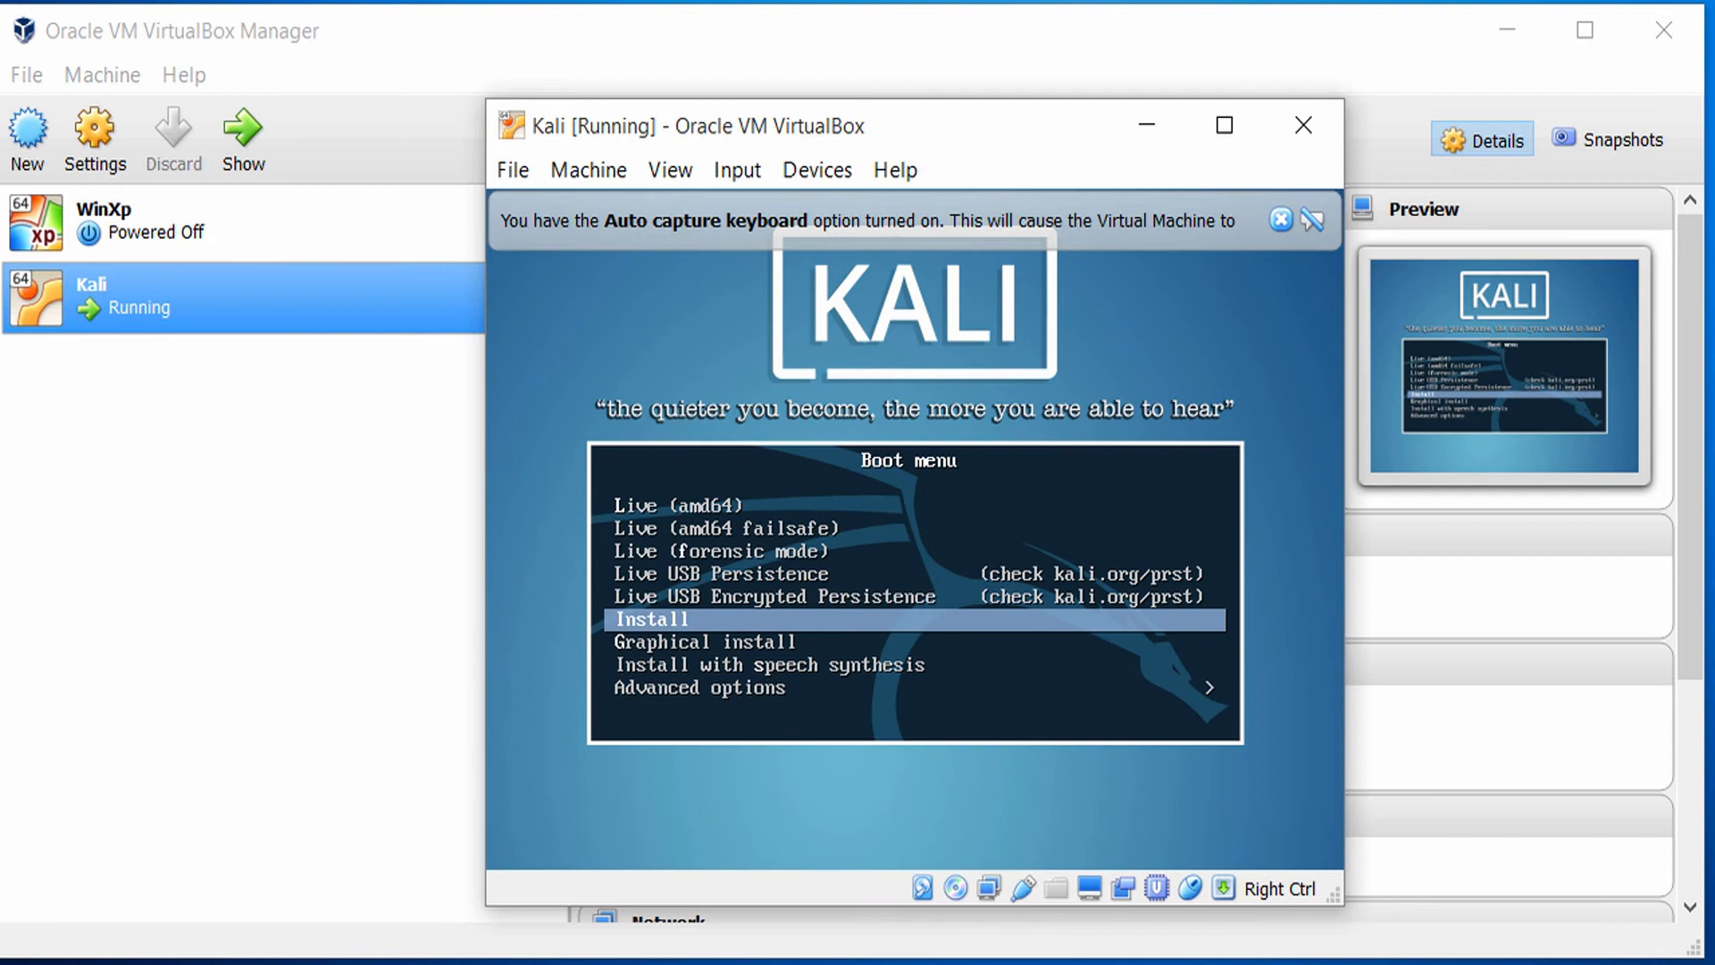
key(Return)
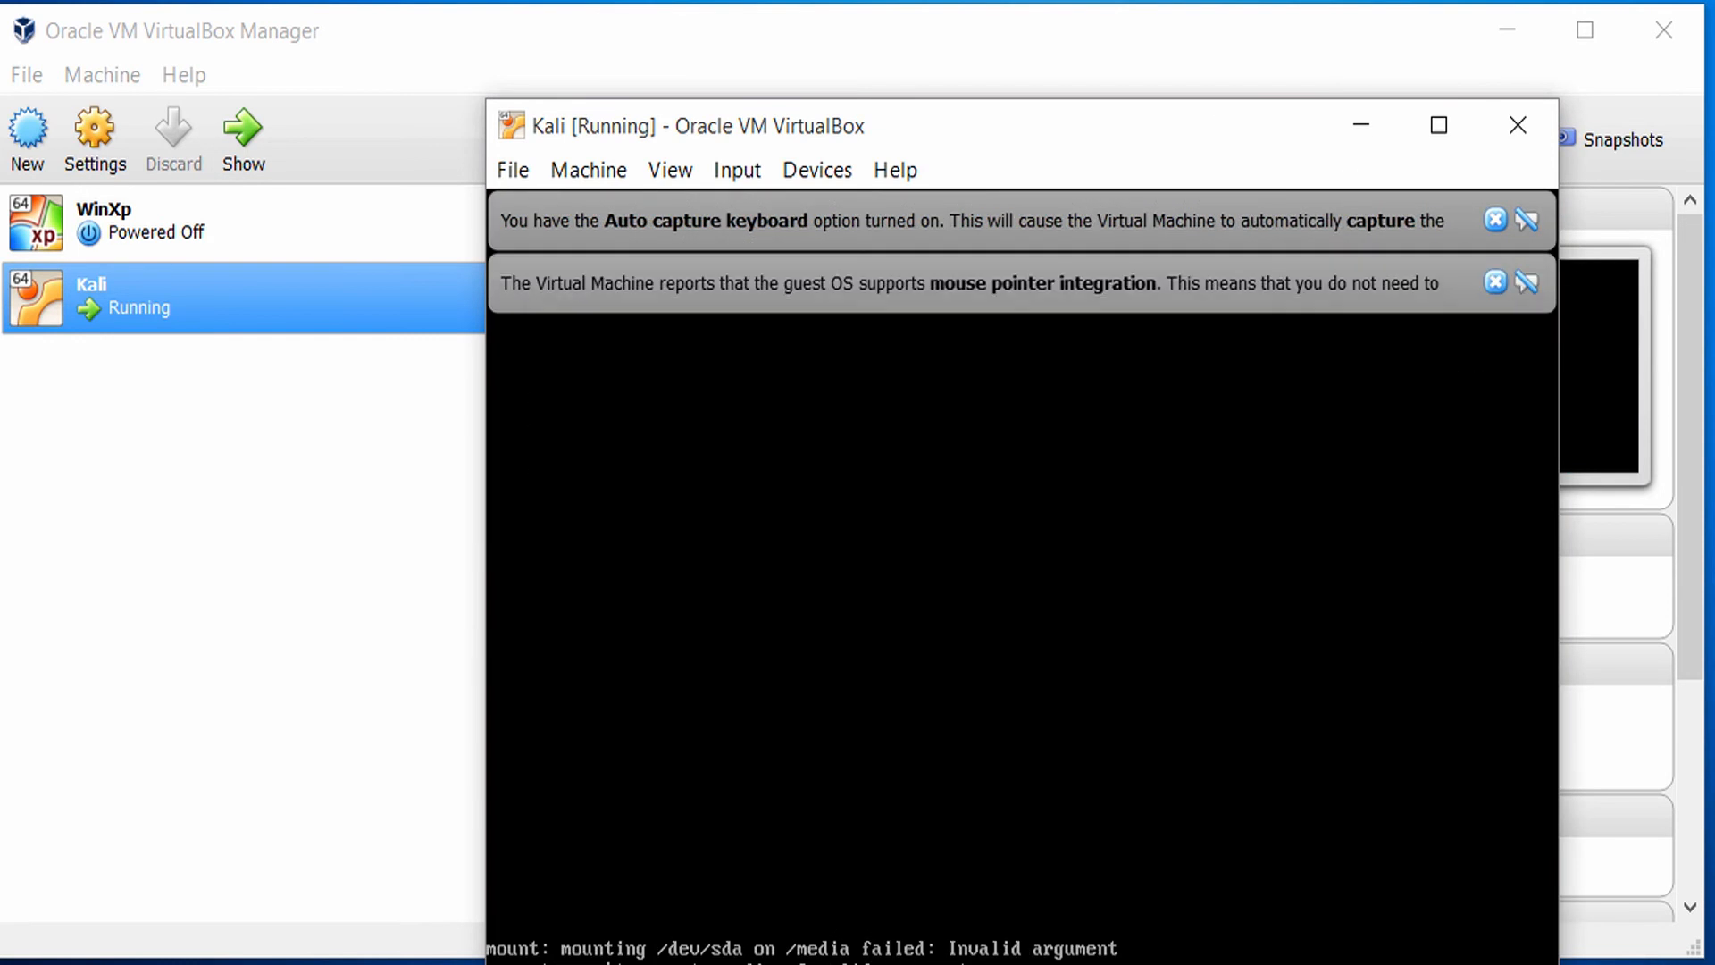
Move the virtual machine window higher on the desktop and dismiss the keyboard capture and mouse integration notifications.
drag(1004, 122, 863, 23)
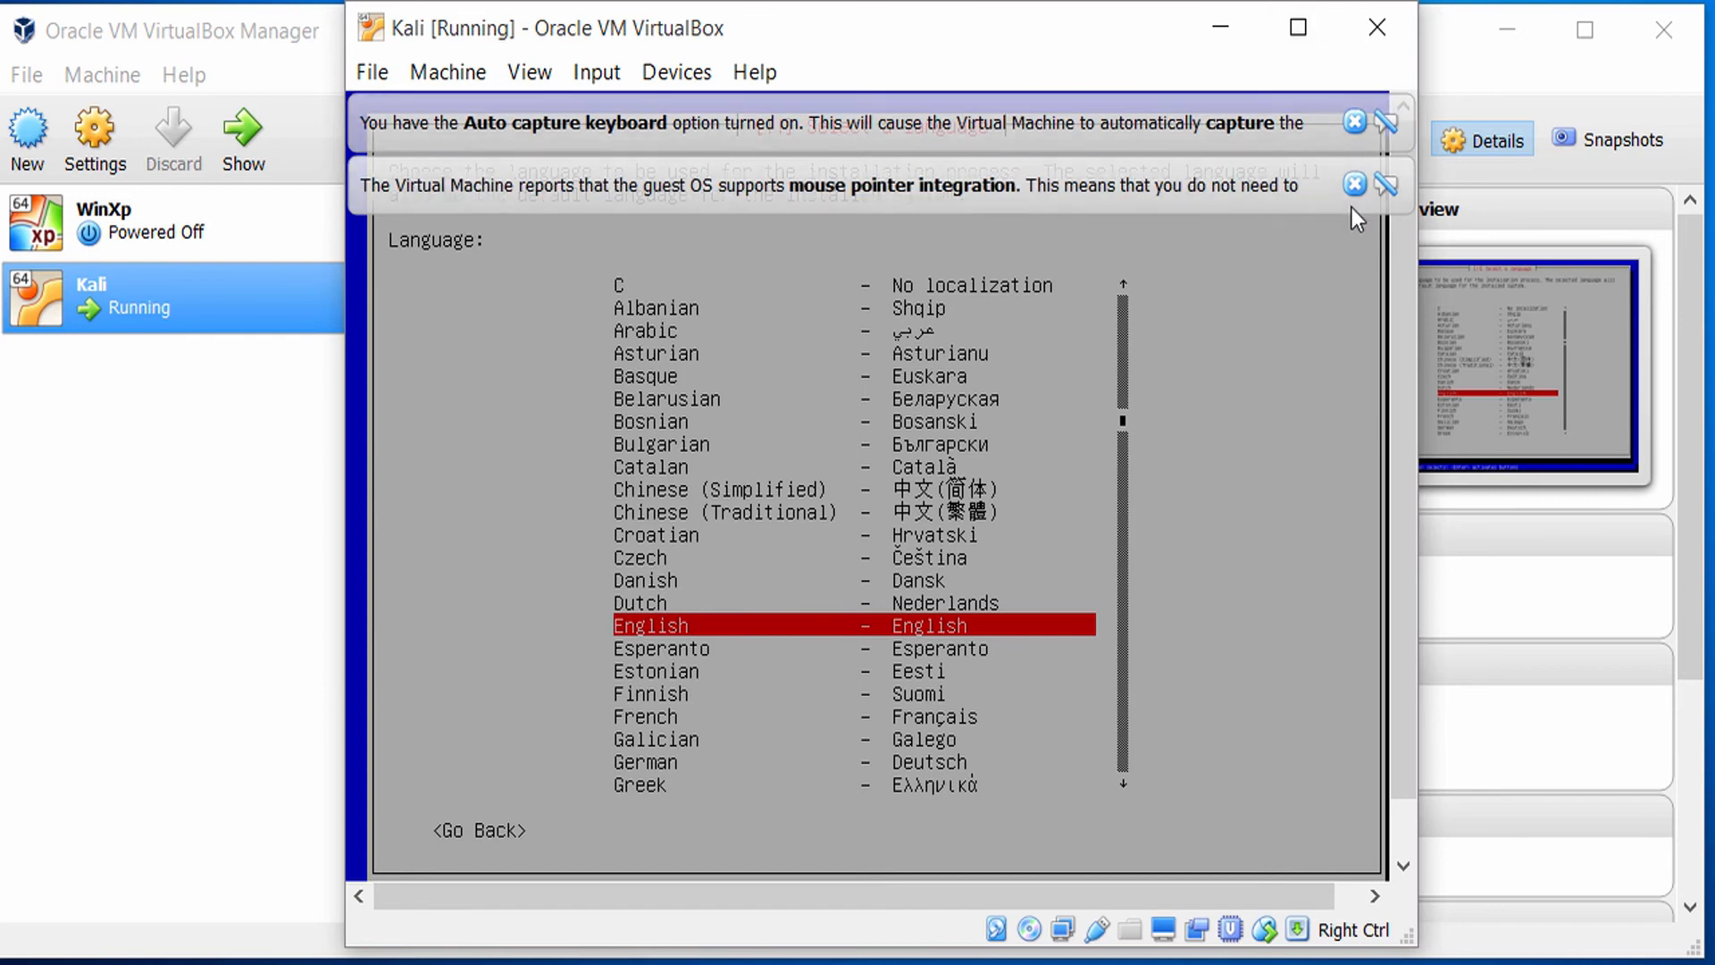
click(1354, 185)
click(1352, 122)
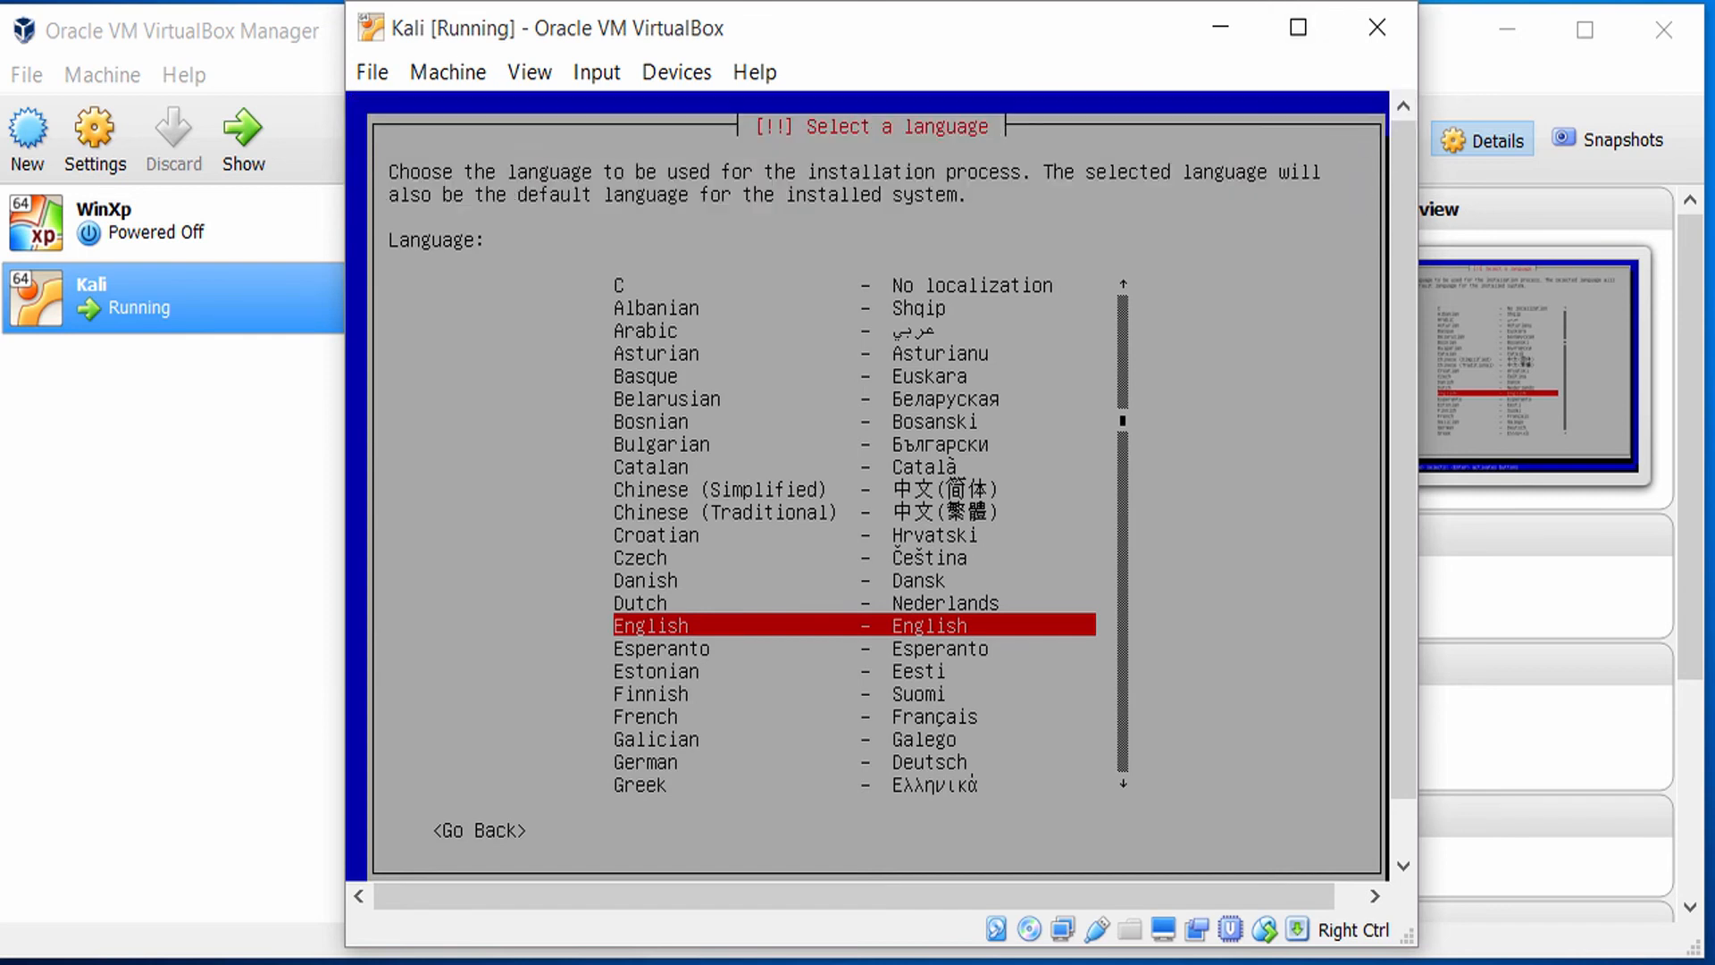
Choose English as the language for the installation process.
key(Down)
key(Up)
key(Return)
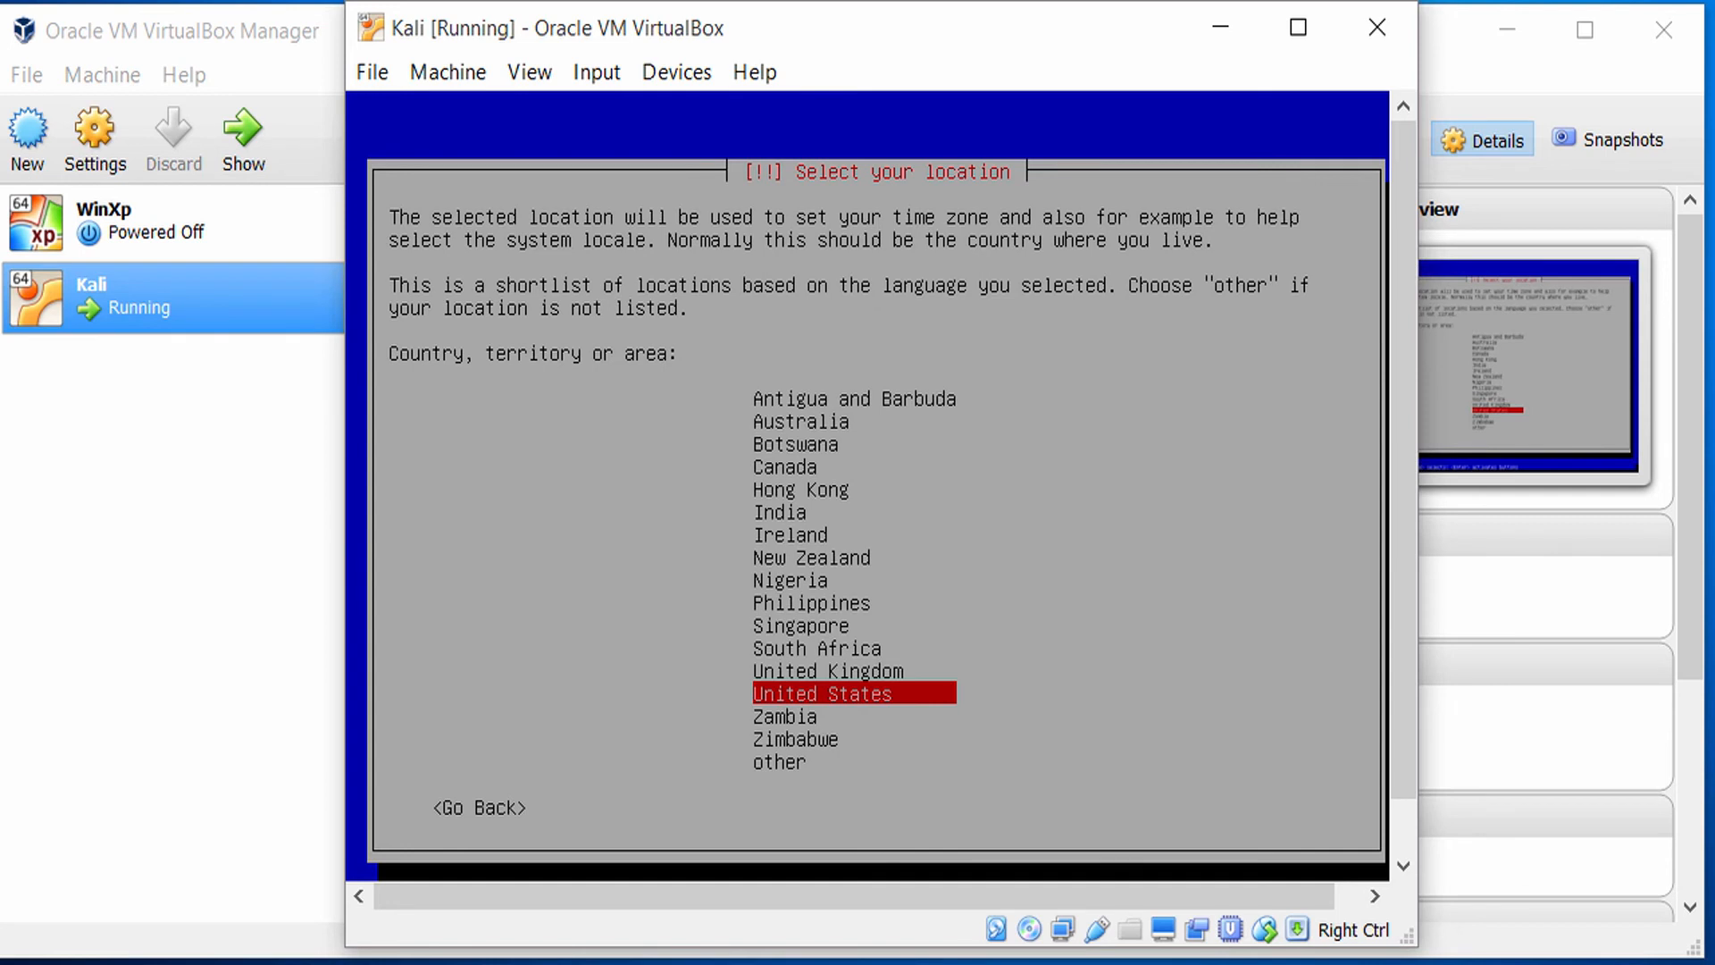
Set the location to United States and the keymap to American English.
key(Up)
key(Up)
key(Up)
key(Up)
key(Up)
key(Up)
key(Up)
key(Up)
key(Up)
key(Up)
key(Up)
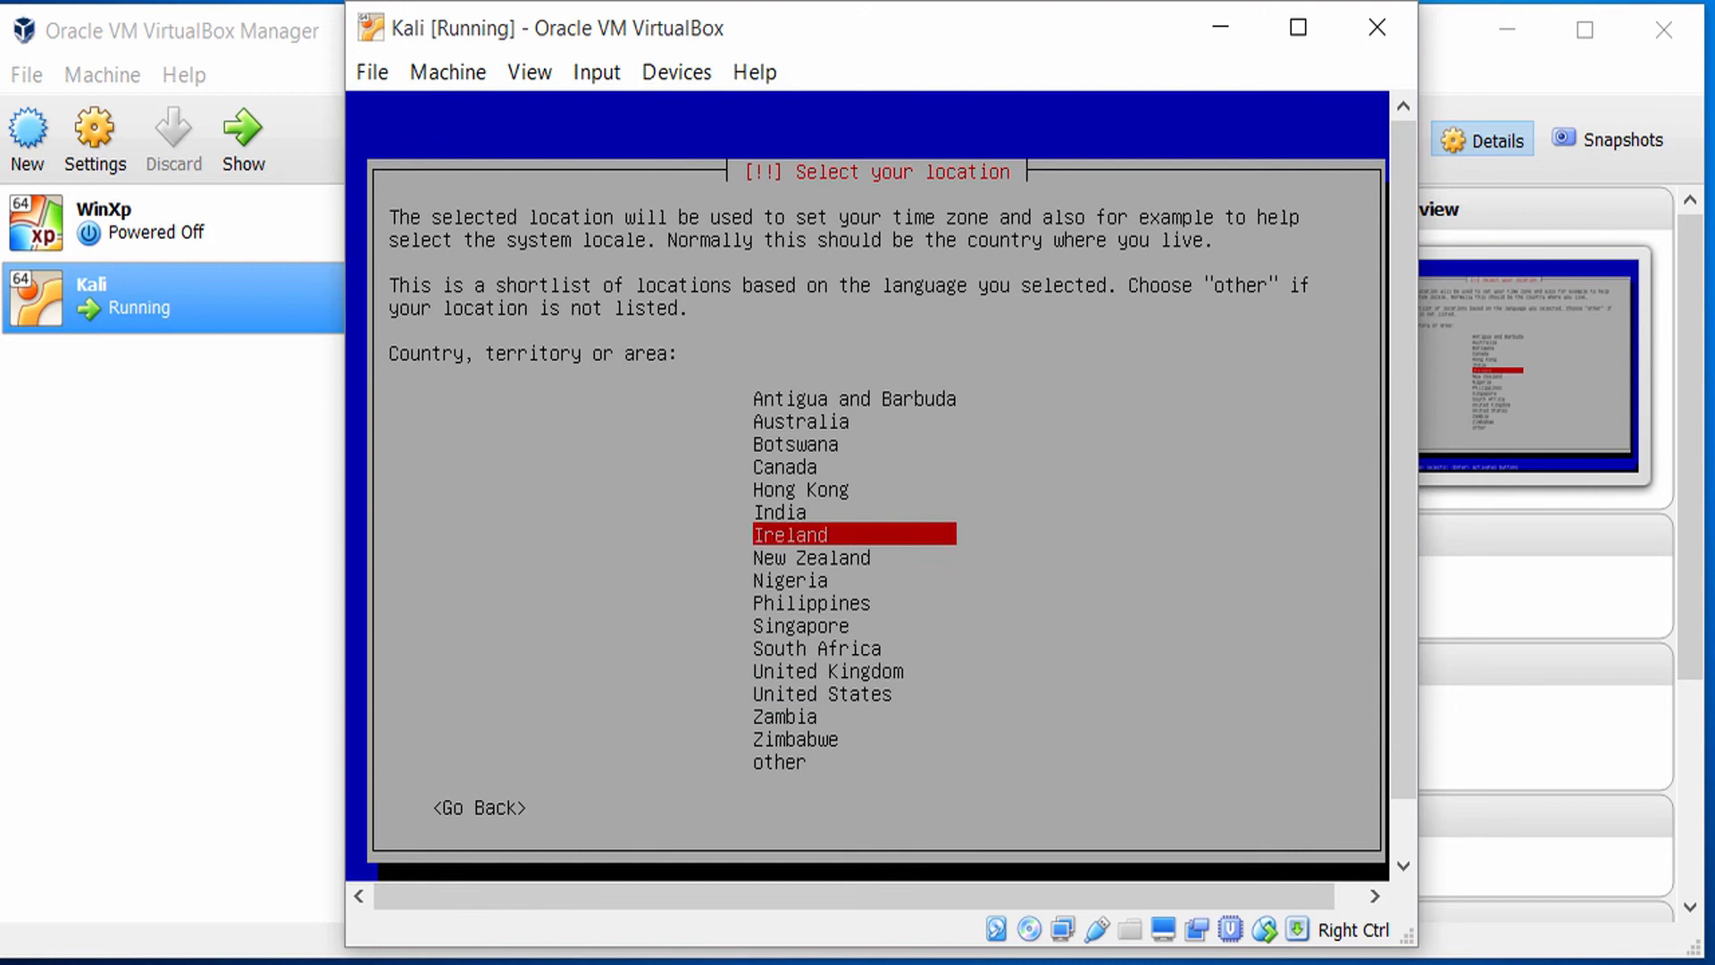
key(Up)
key(Down)
key(Down)
key(Down)
key(Down)
key(Down)
key(Down)
key(Down)
key(Down)
key(Down)
key(Down)
key(Down)
key(Down)
key(Down)
key(Up)
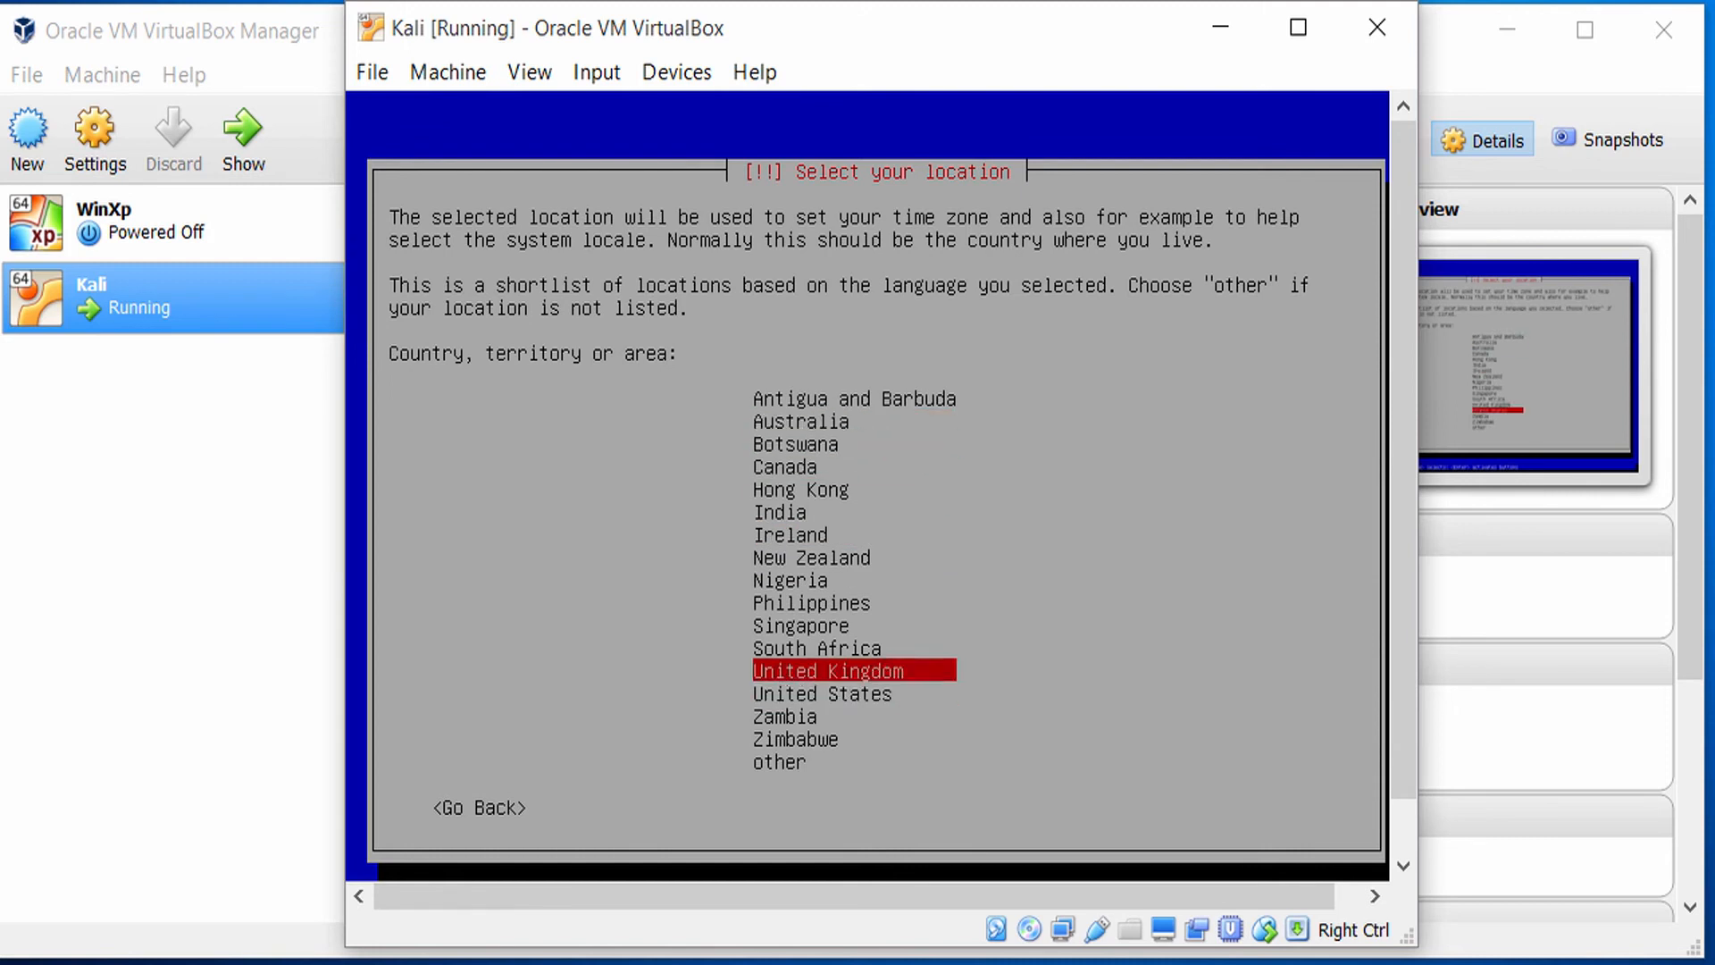
key(Down)
key(Return)
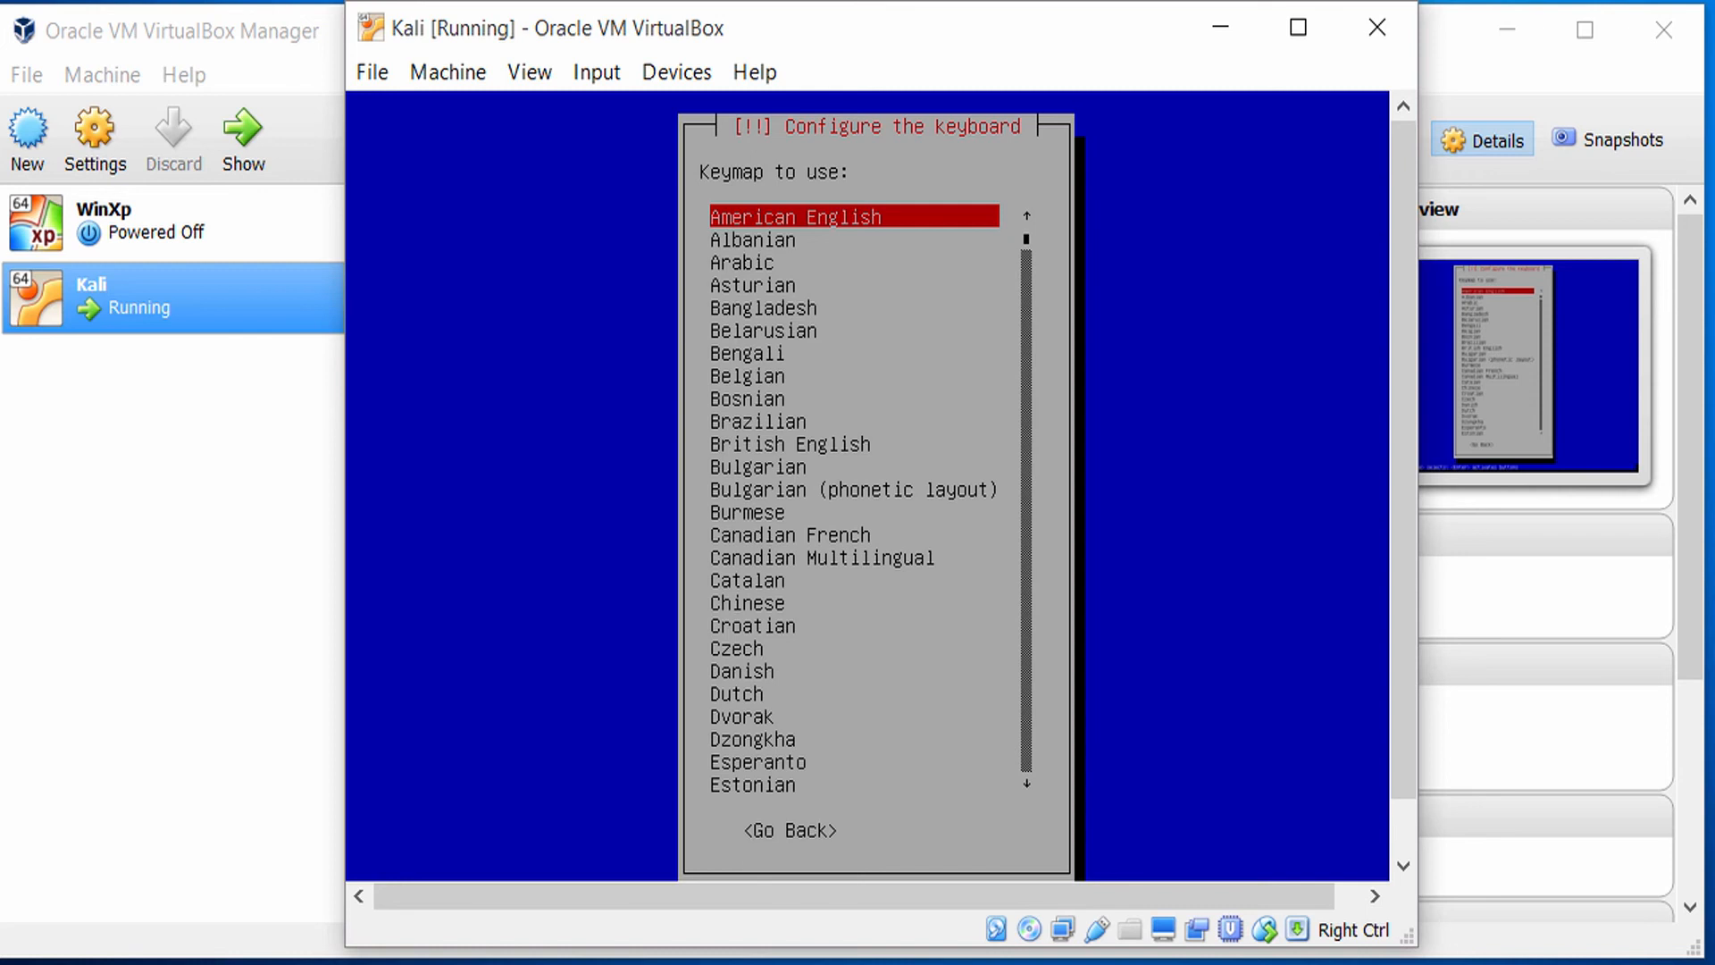
key(Return)
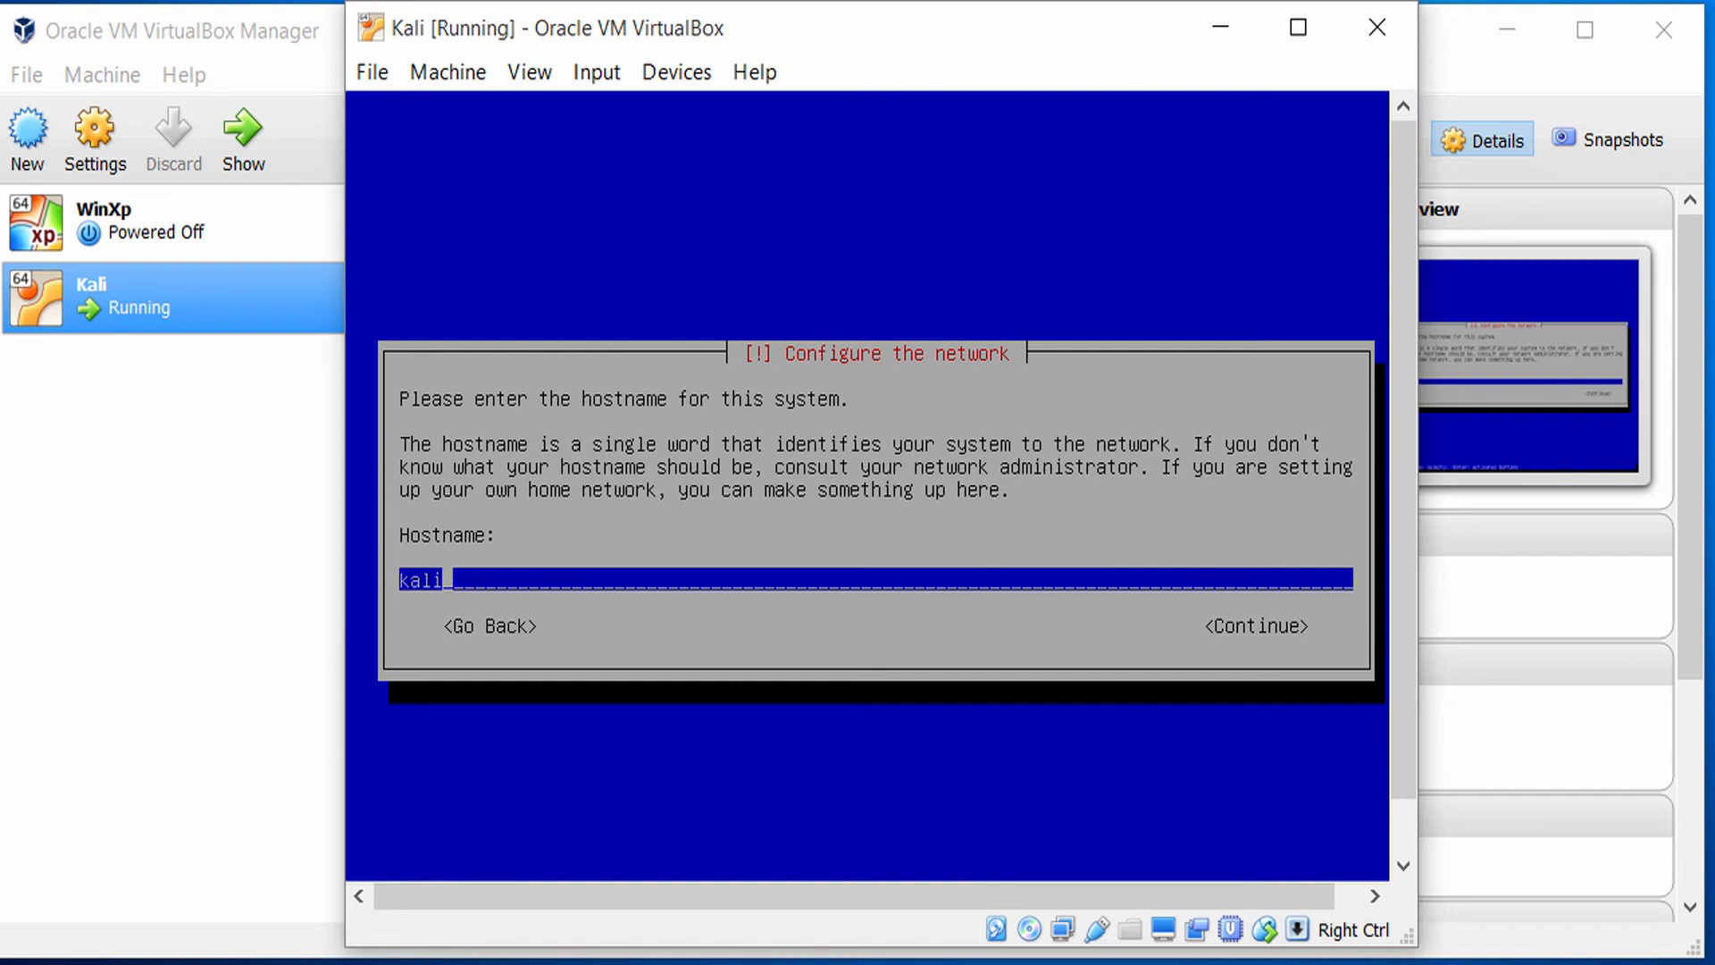
Accept kali as the hostname and set the domain name to test.local.
key(Tab)
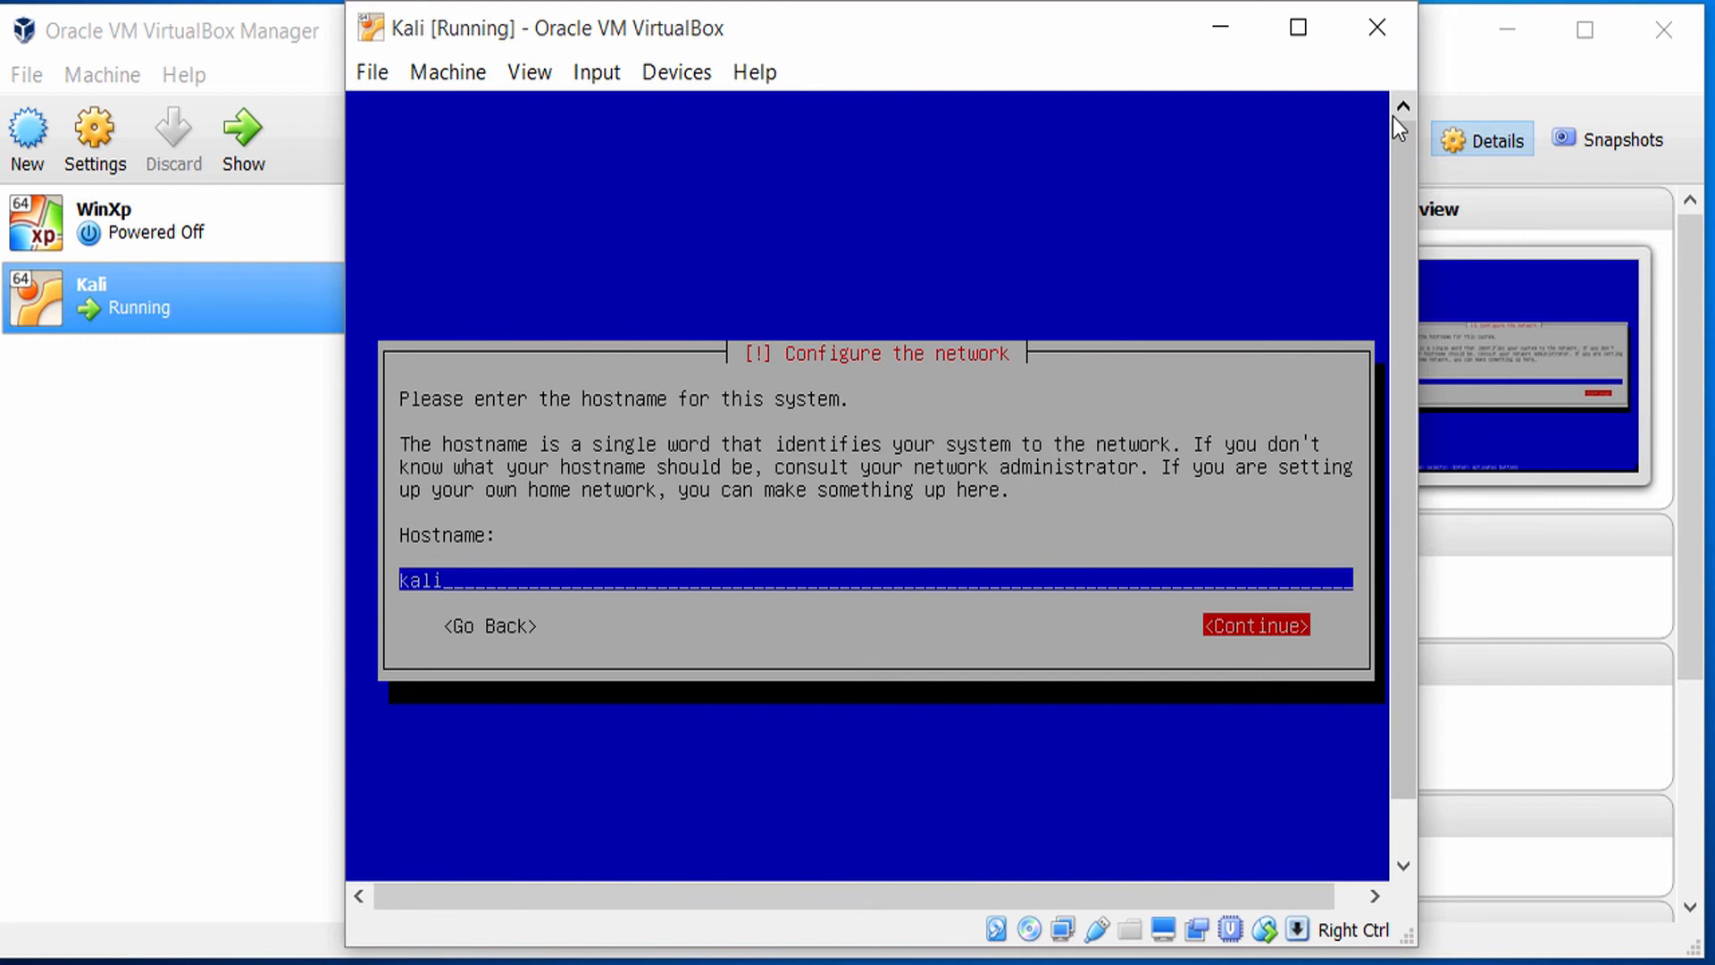
key(Return)
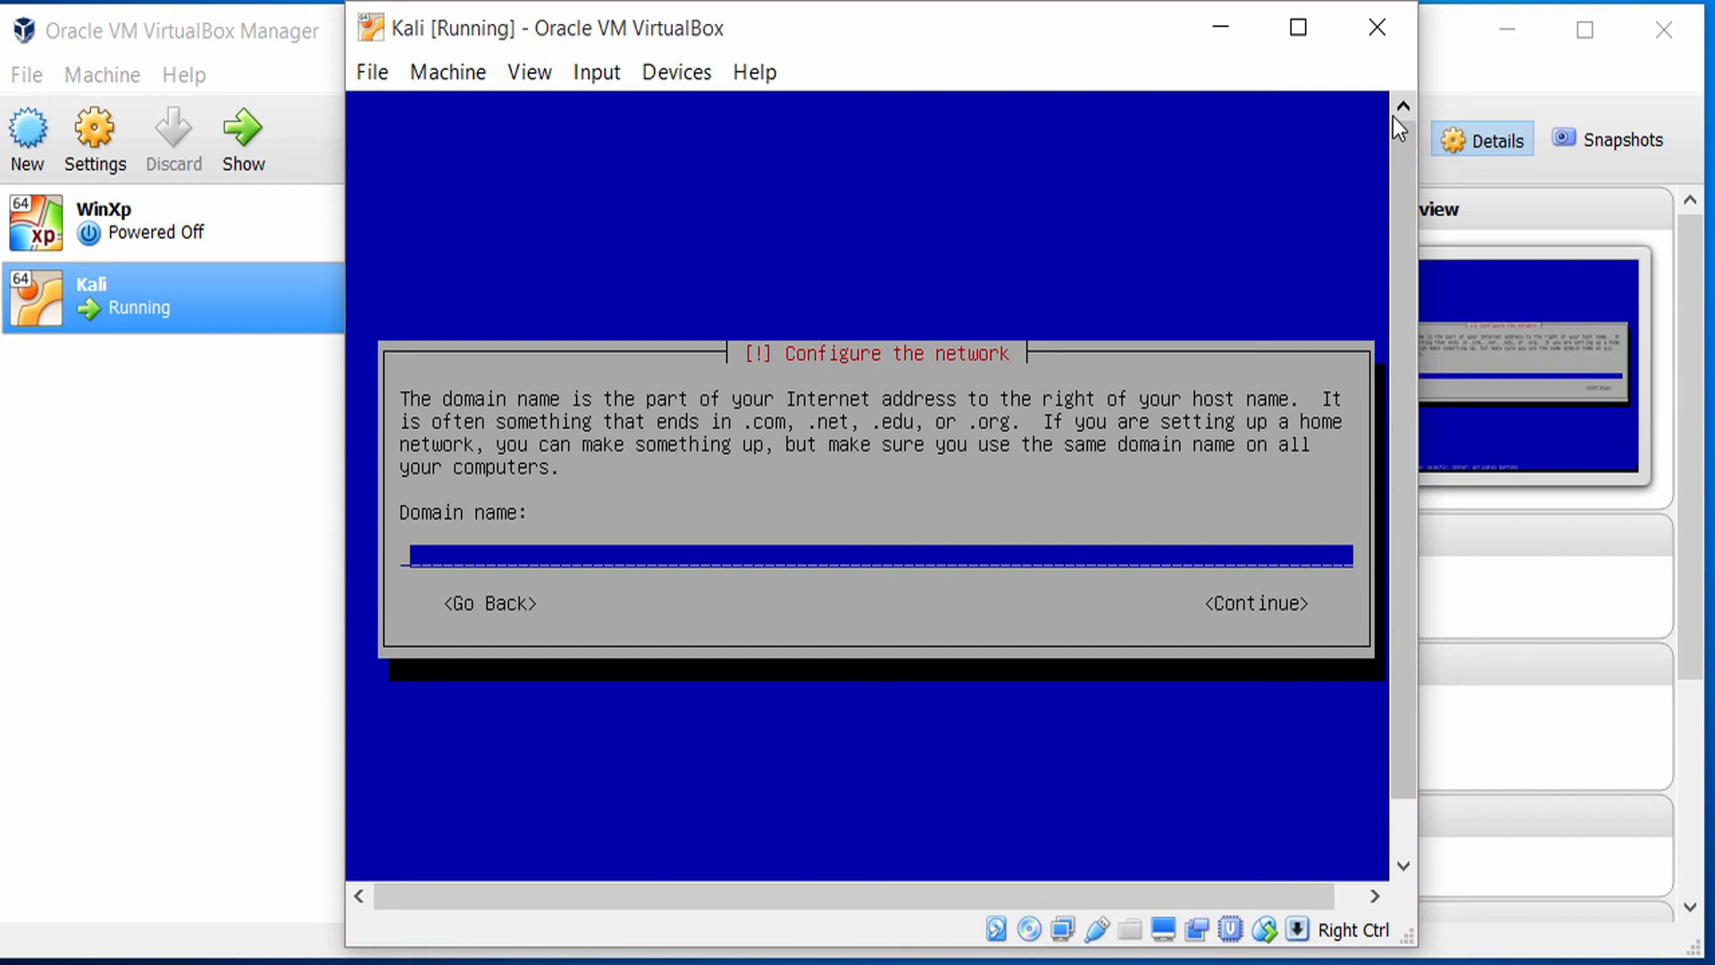
text(test.local)
key(Tab)
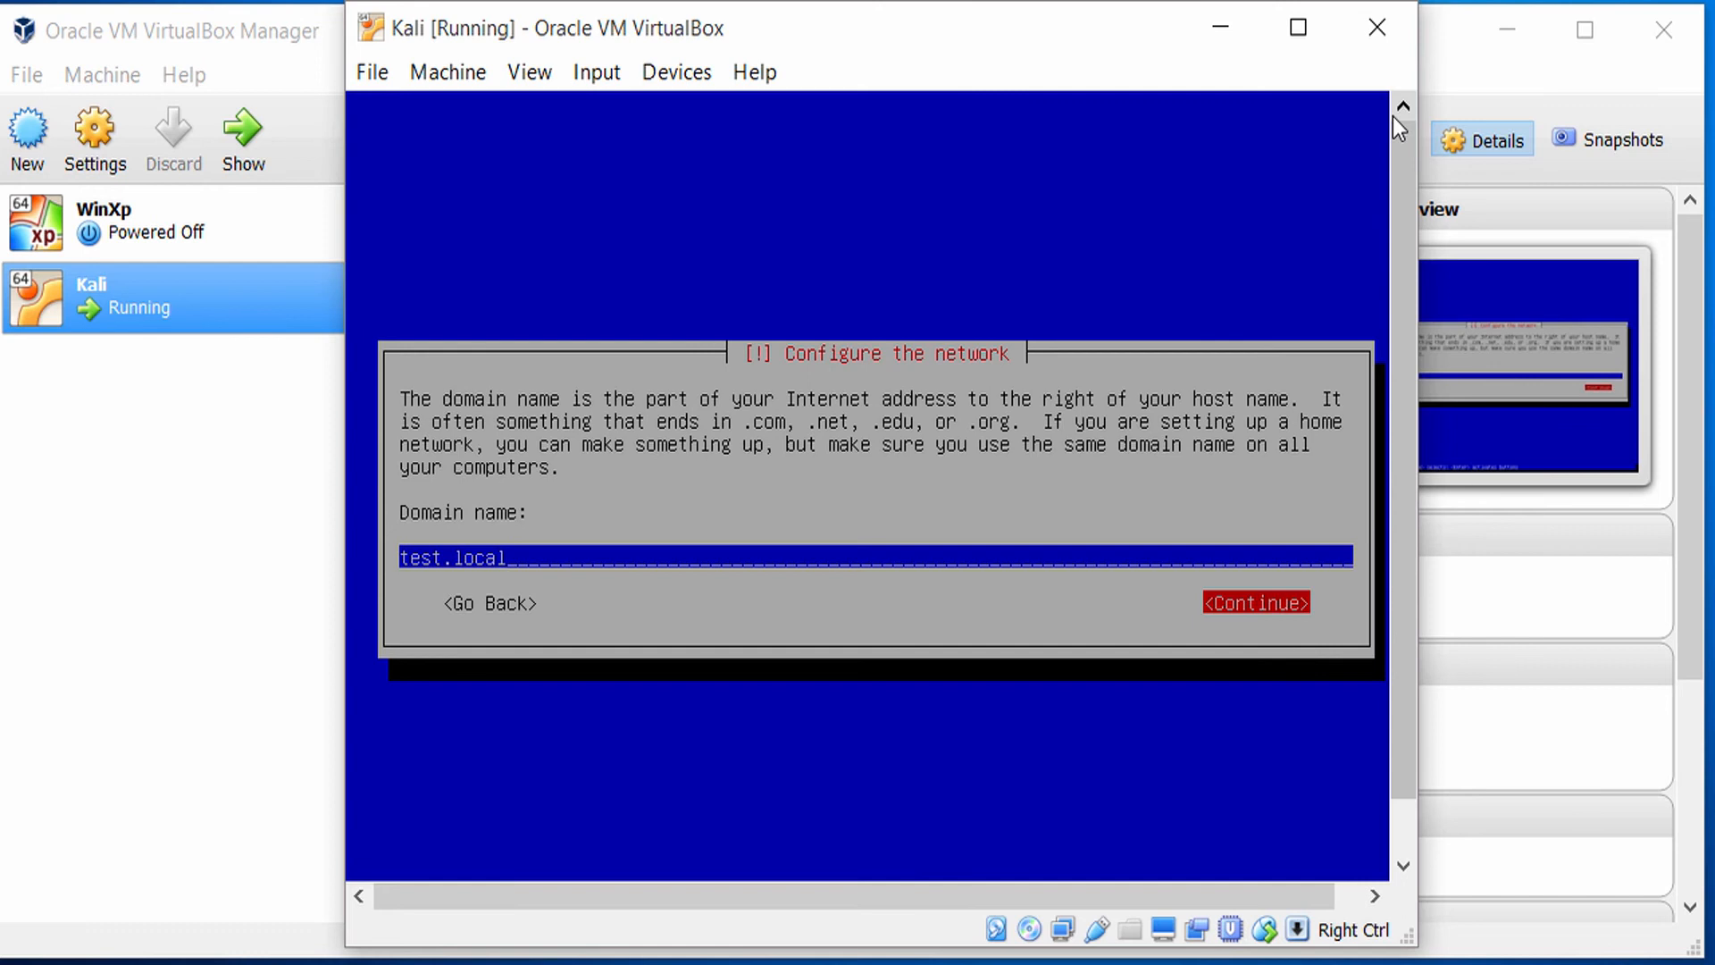
key(Return)
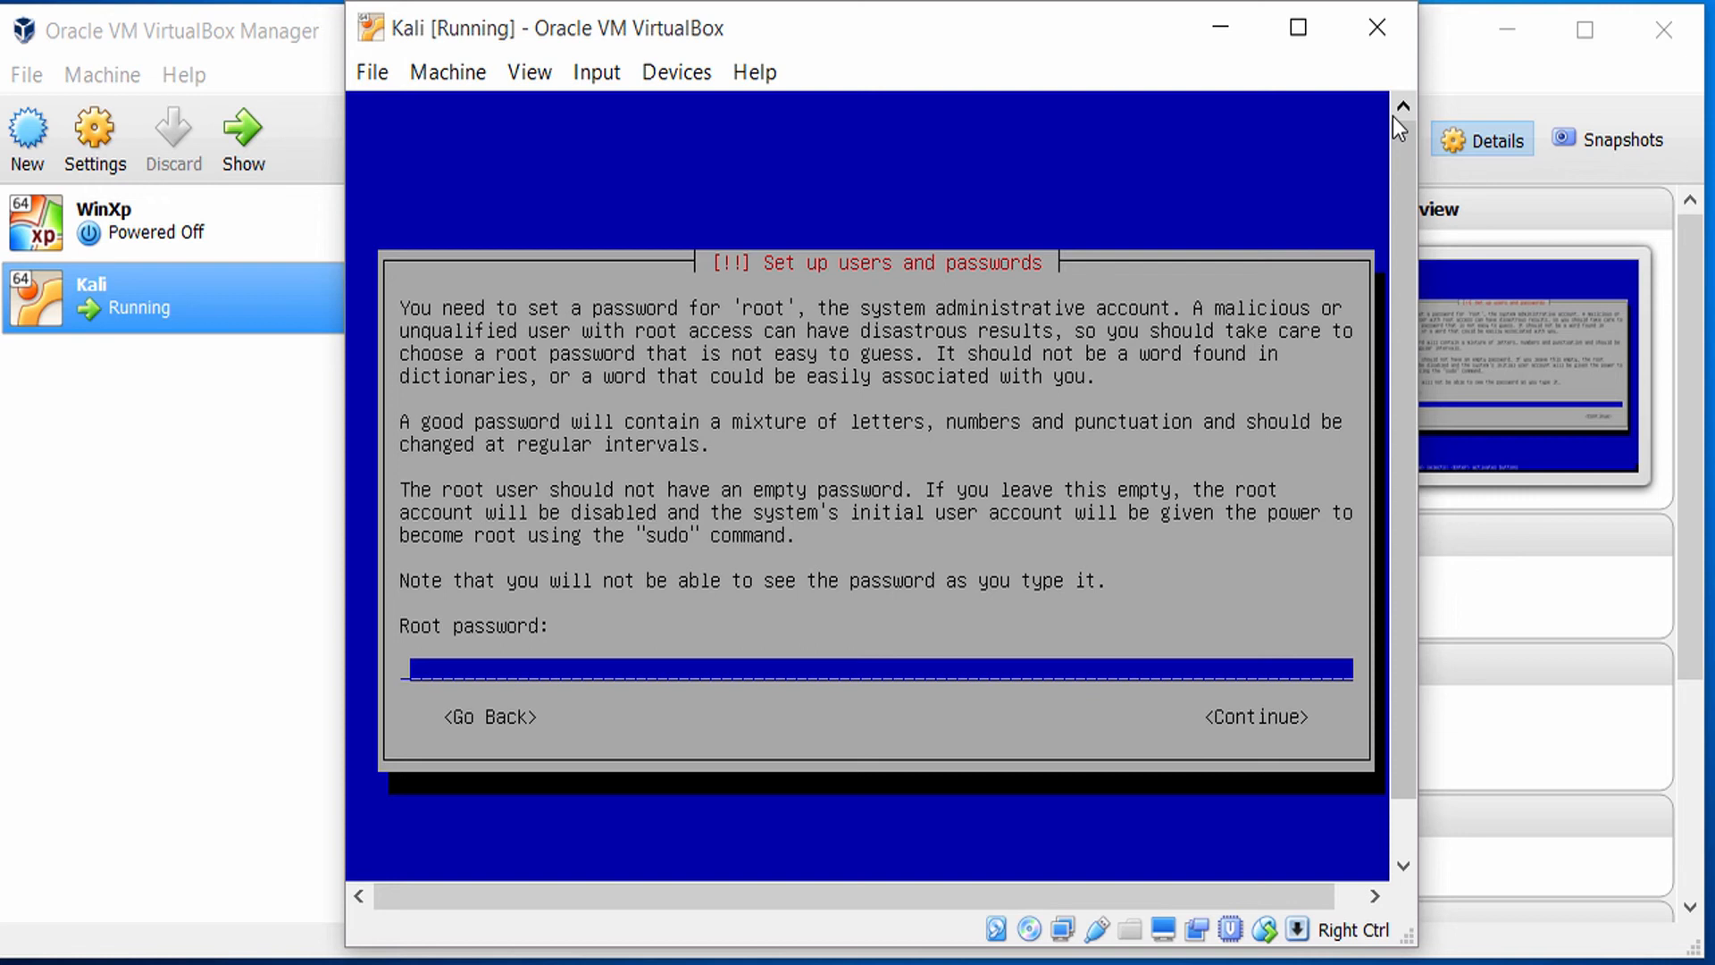
Enter the root password and re-enter it for verification.
text(******)
key(Tab)
key(Return)
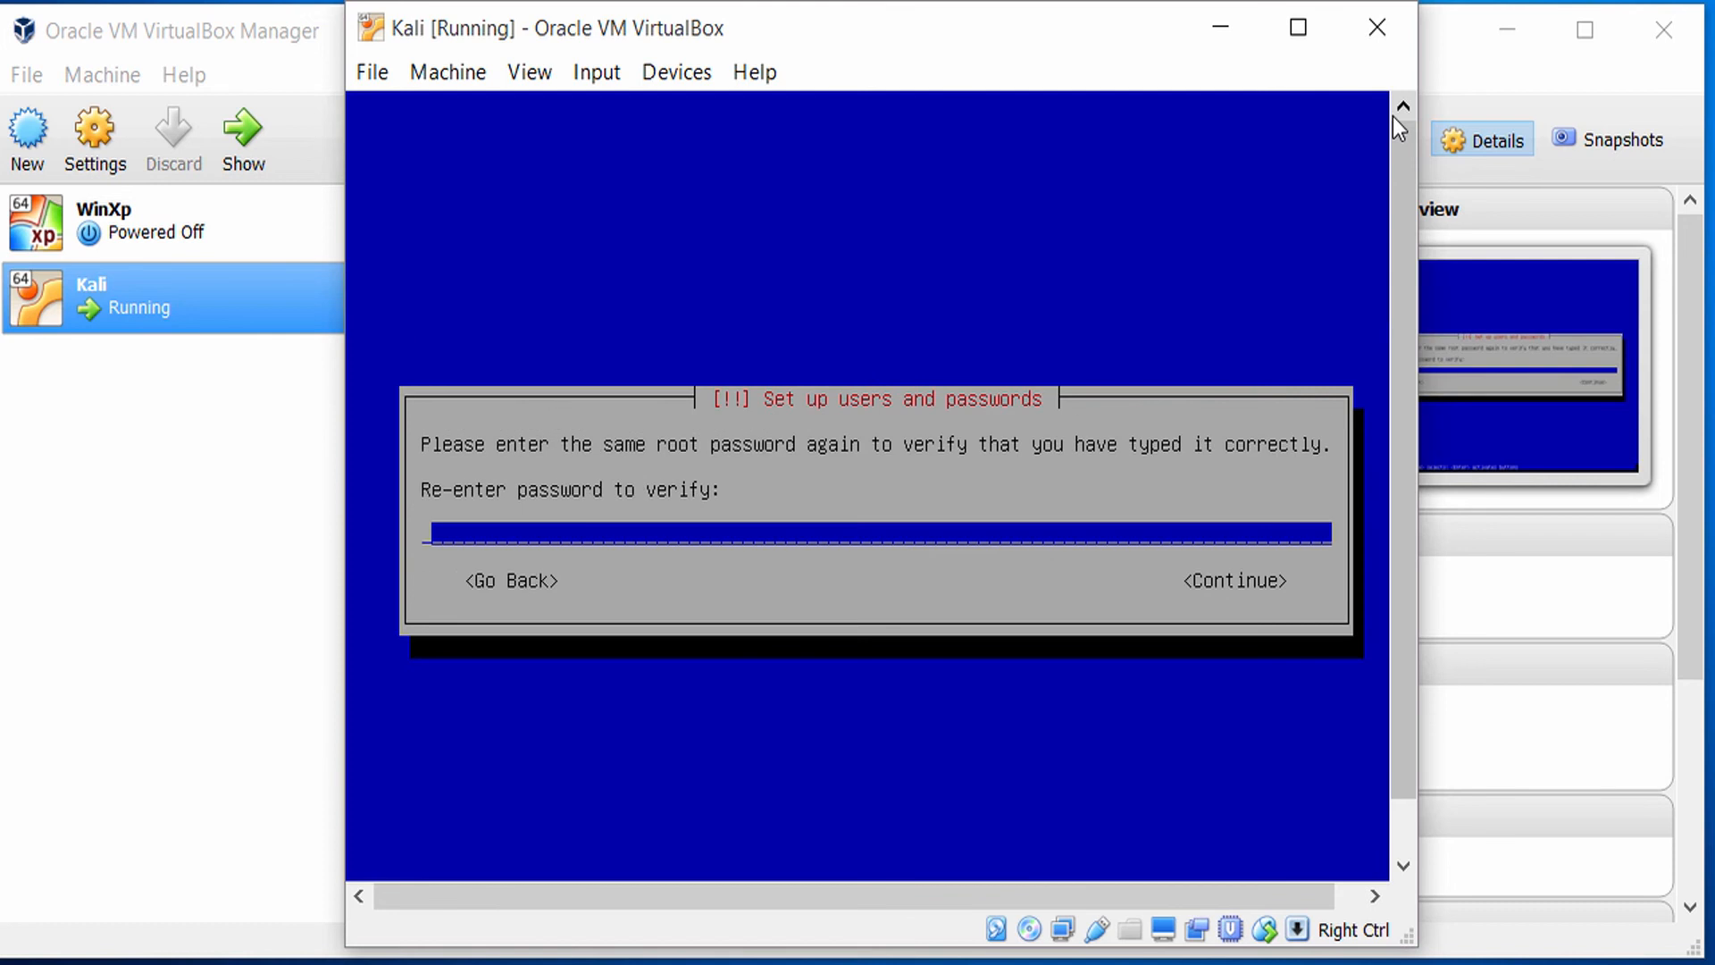
text(******)
key(Return)
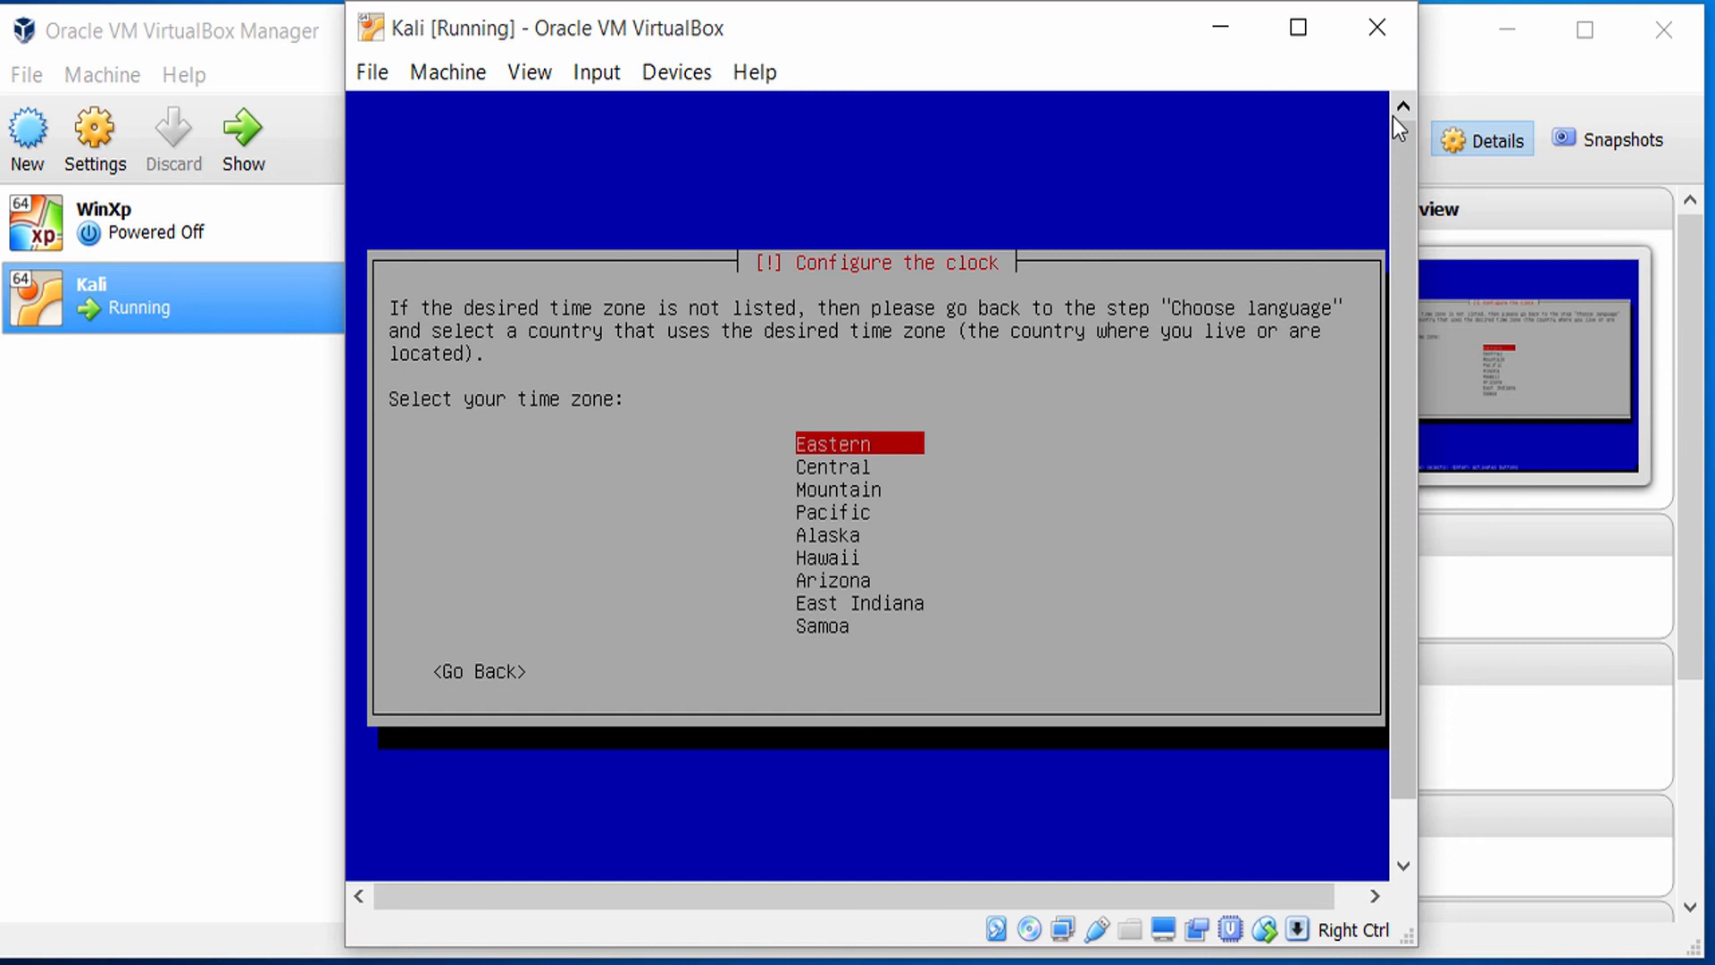
Set the system clock's time zone to Central.
key(Down)
key(Down)
key(Down)
key(Down)
key(Down)
key(Down)
key(Down)
key(Down)
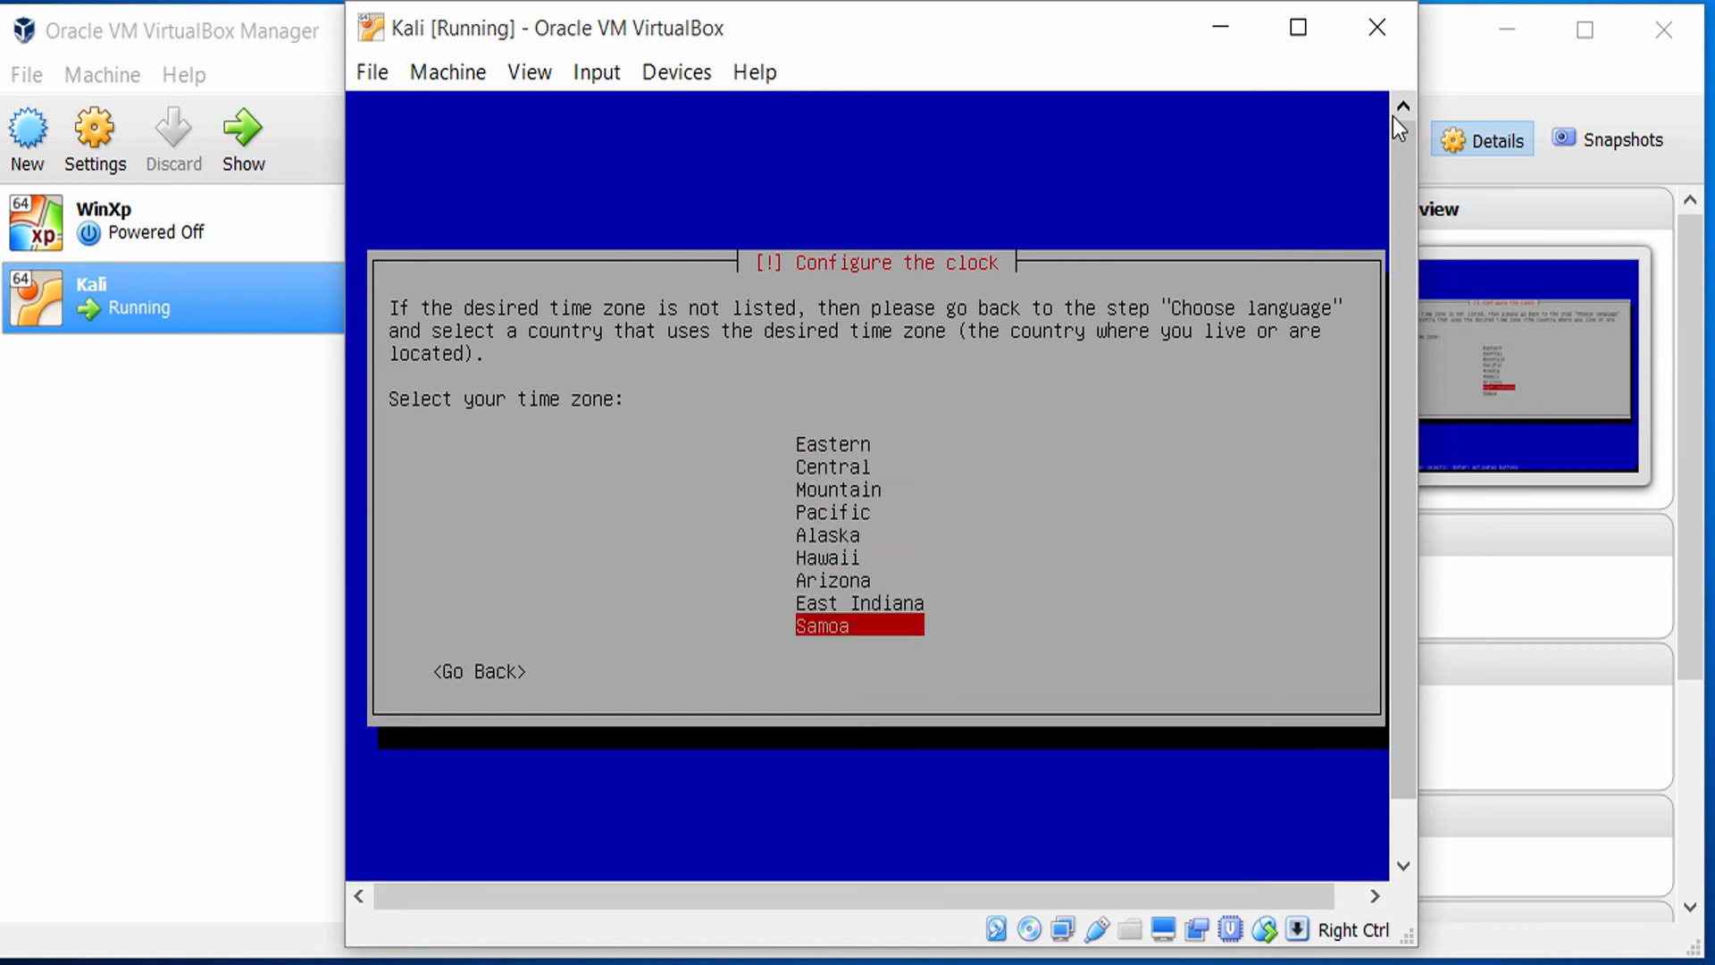
key(Up)
key(Up)
key(Up)
key(Up)
key(Up)
key(Up)
key(Up)
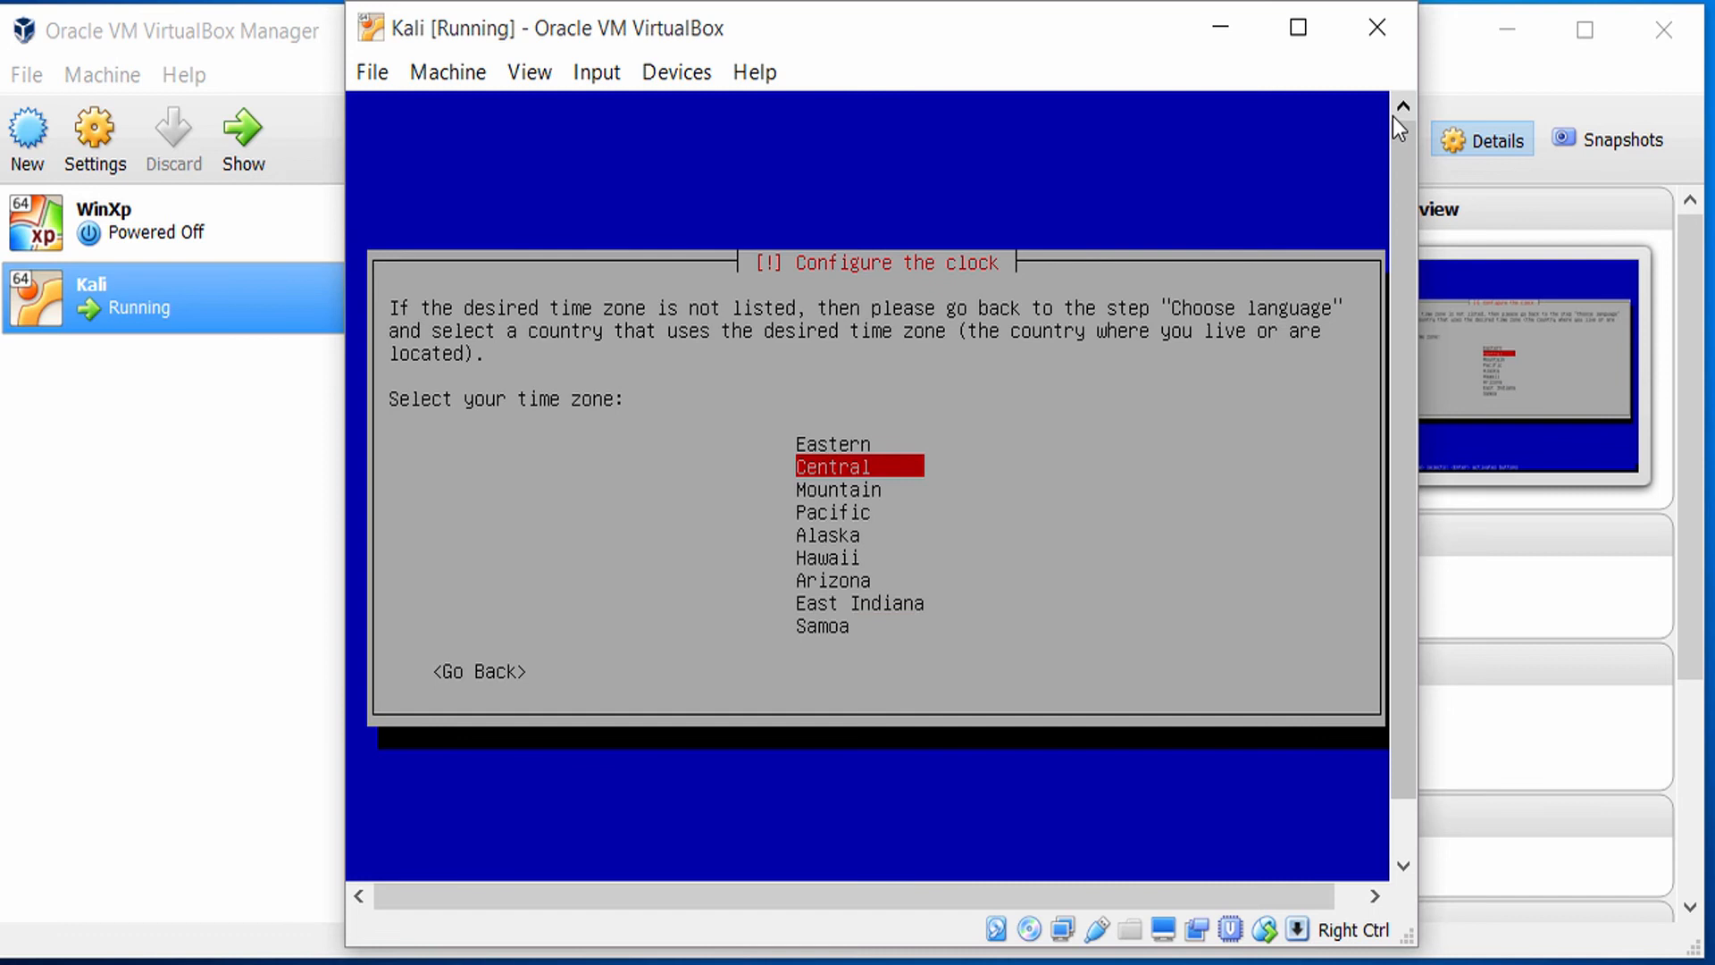
key(Return)
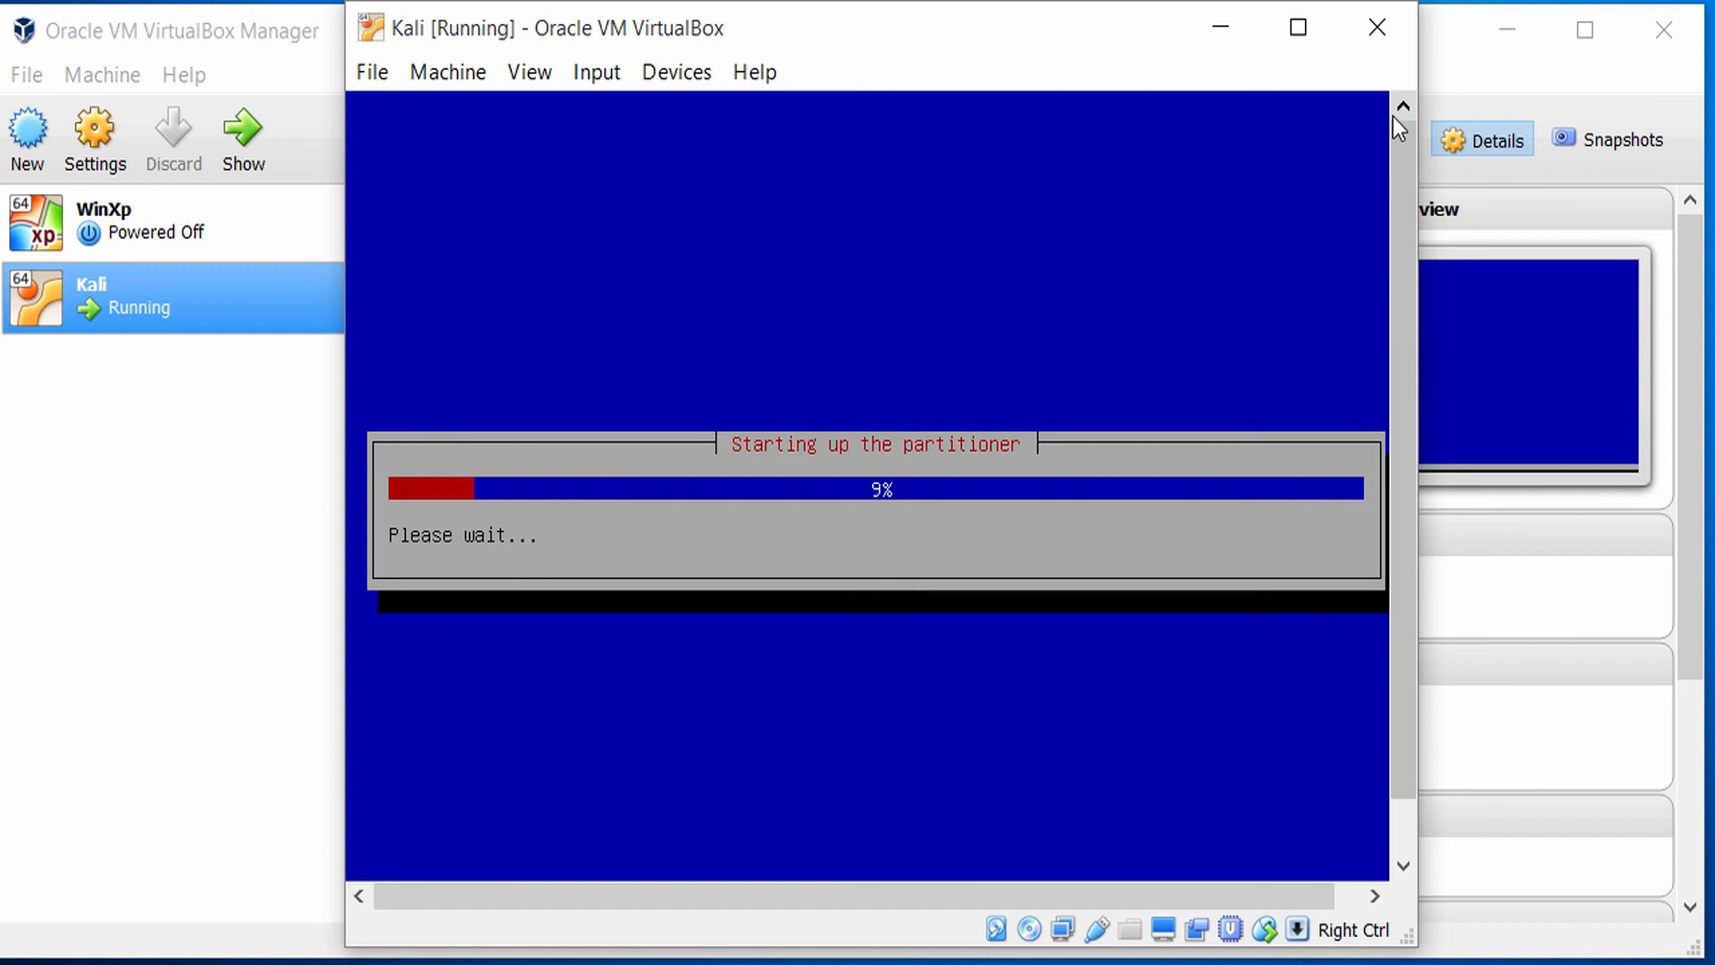
Review the guided and manual partitioning methods offered for the disk.
key(Down)
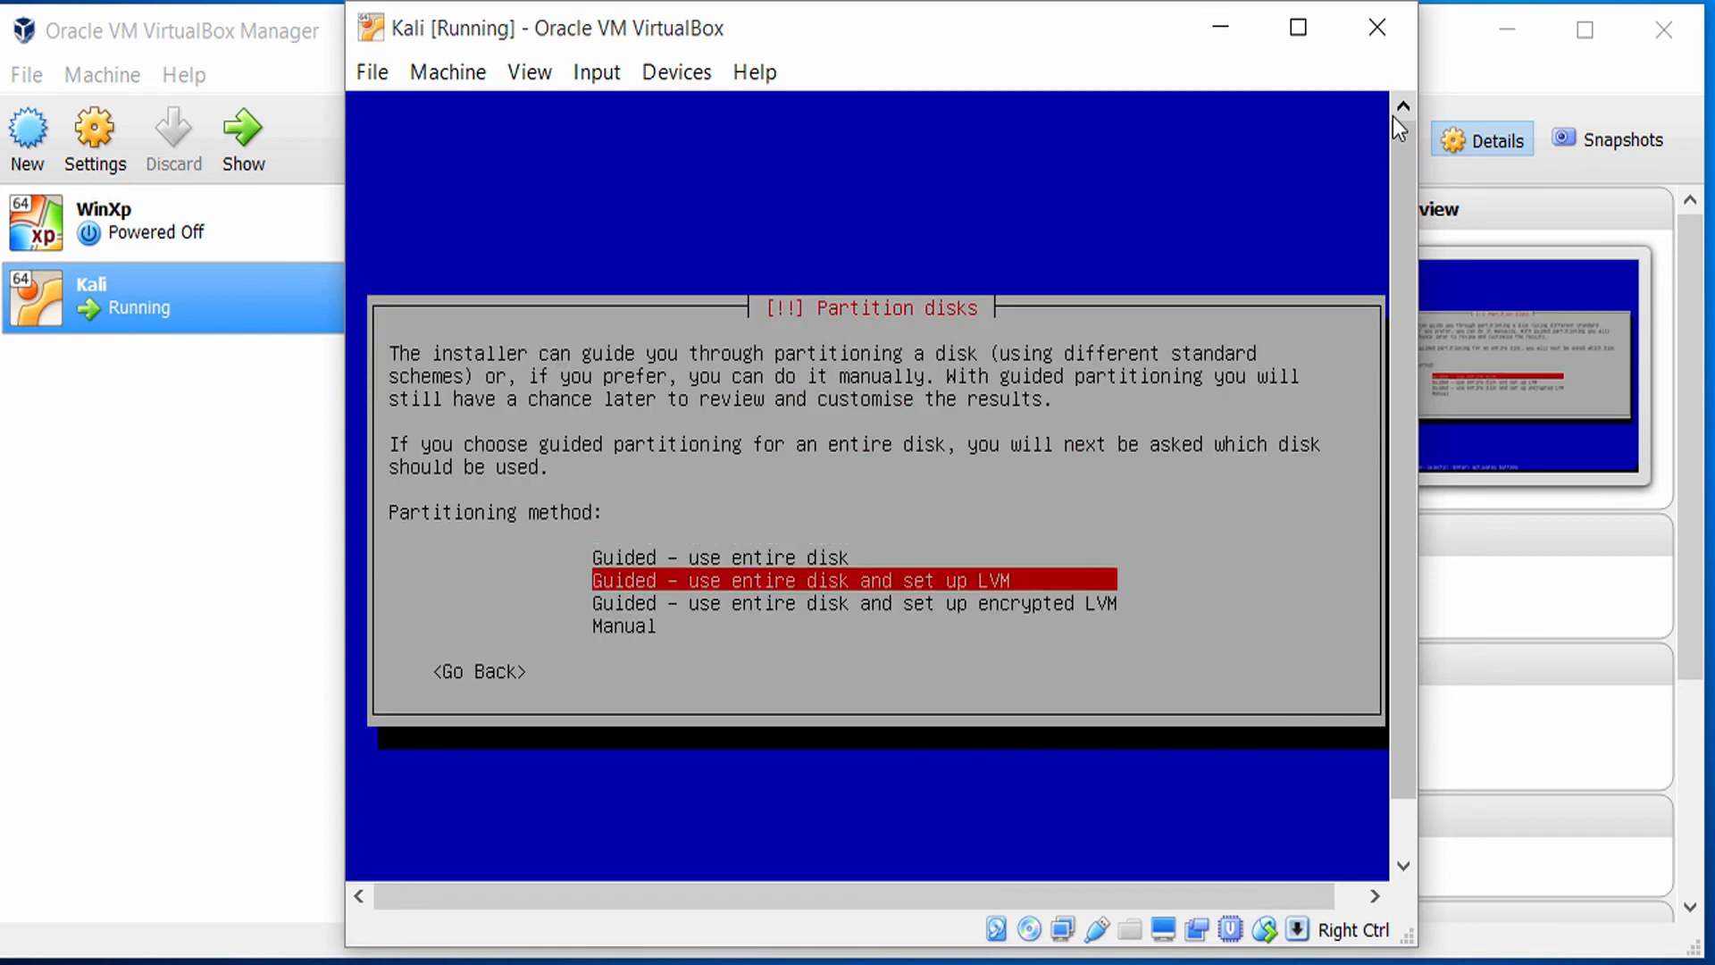
key(Up)
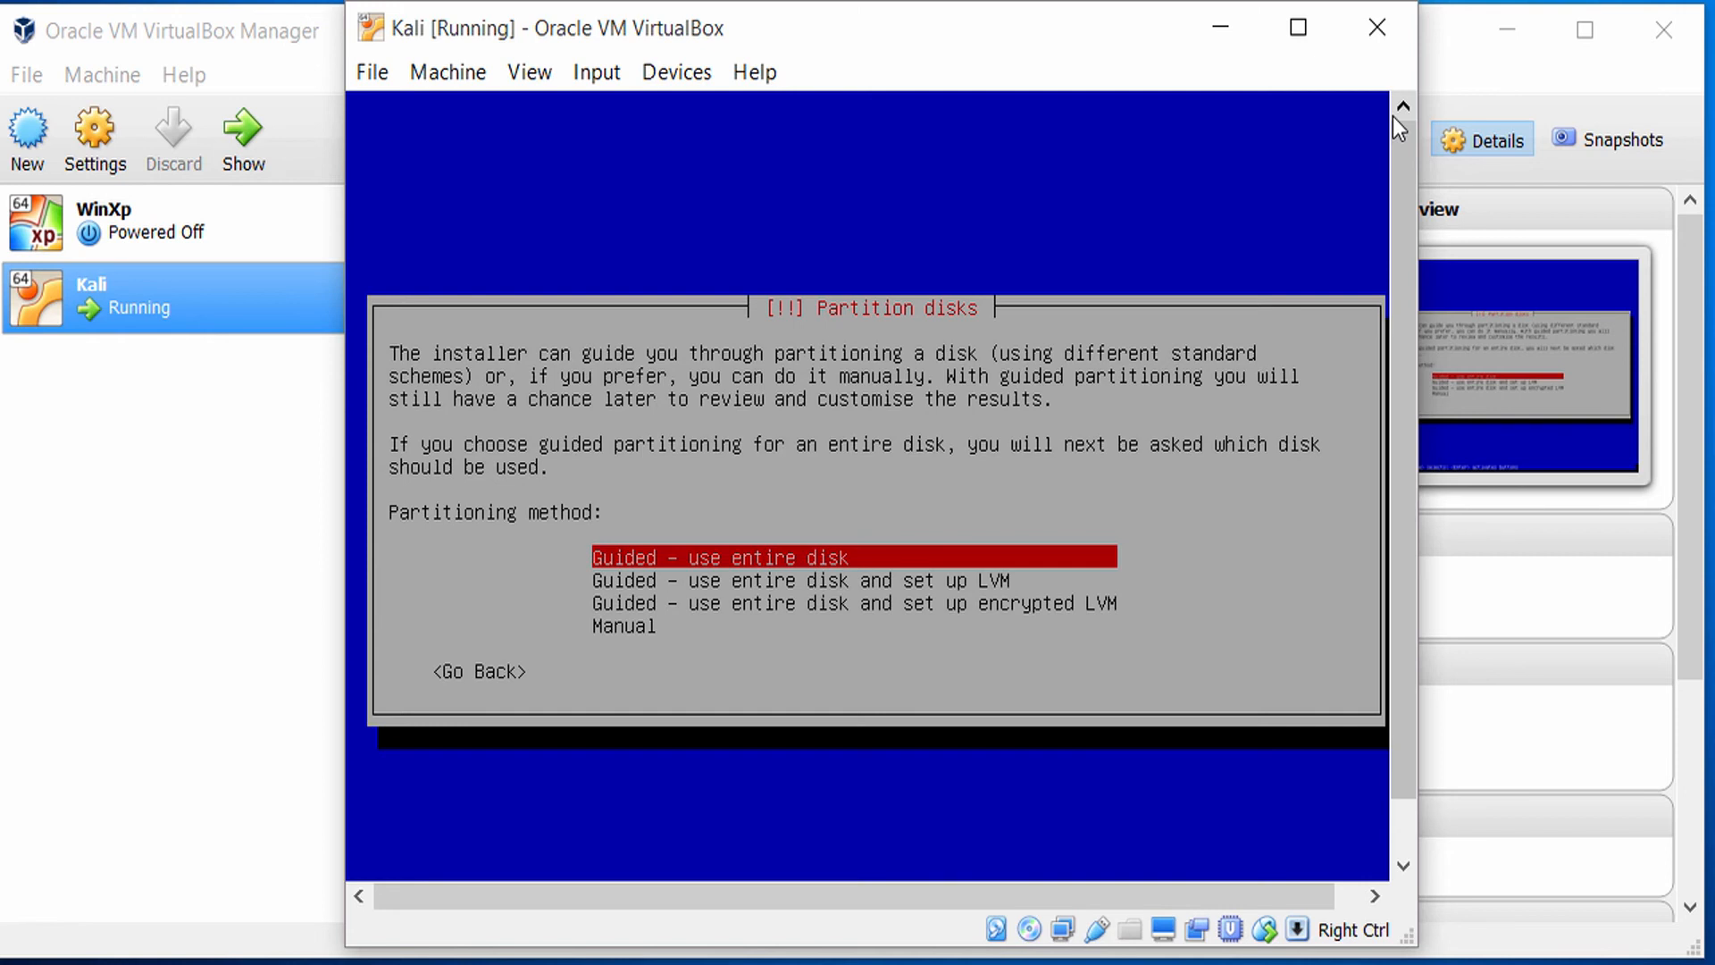
key(Down)
key(Down)
key(Down)
key(Up)
key(Up)
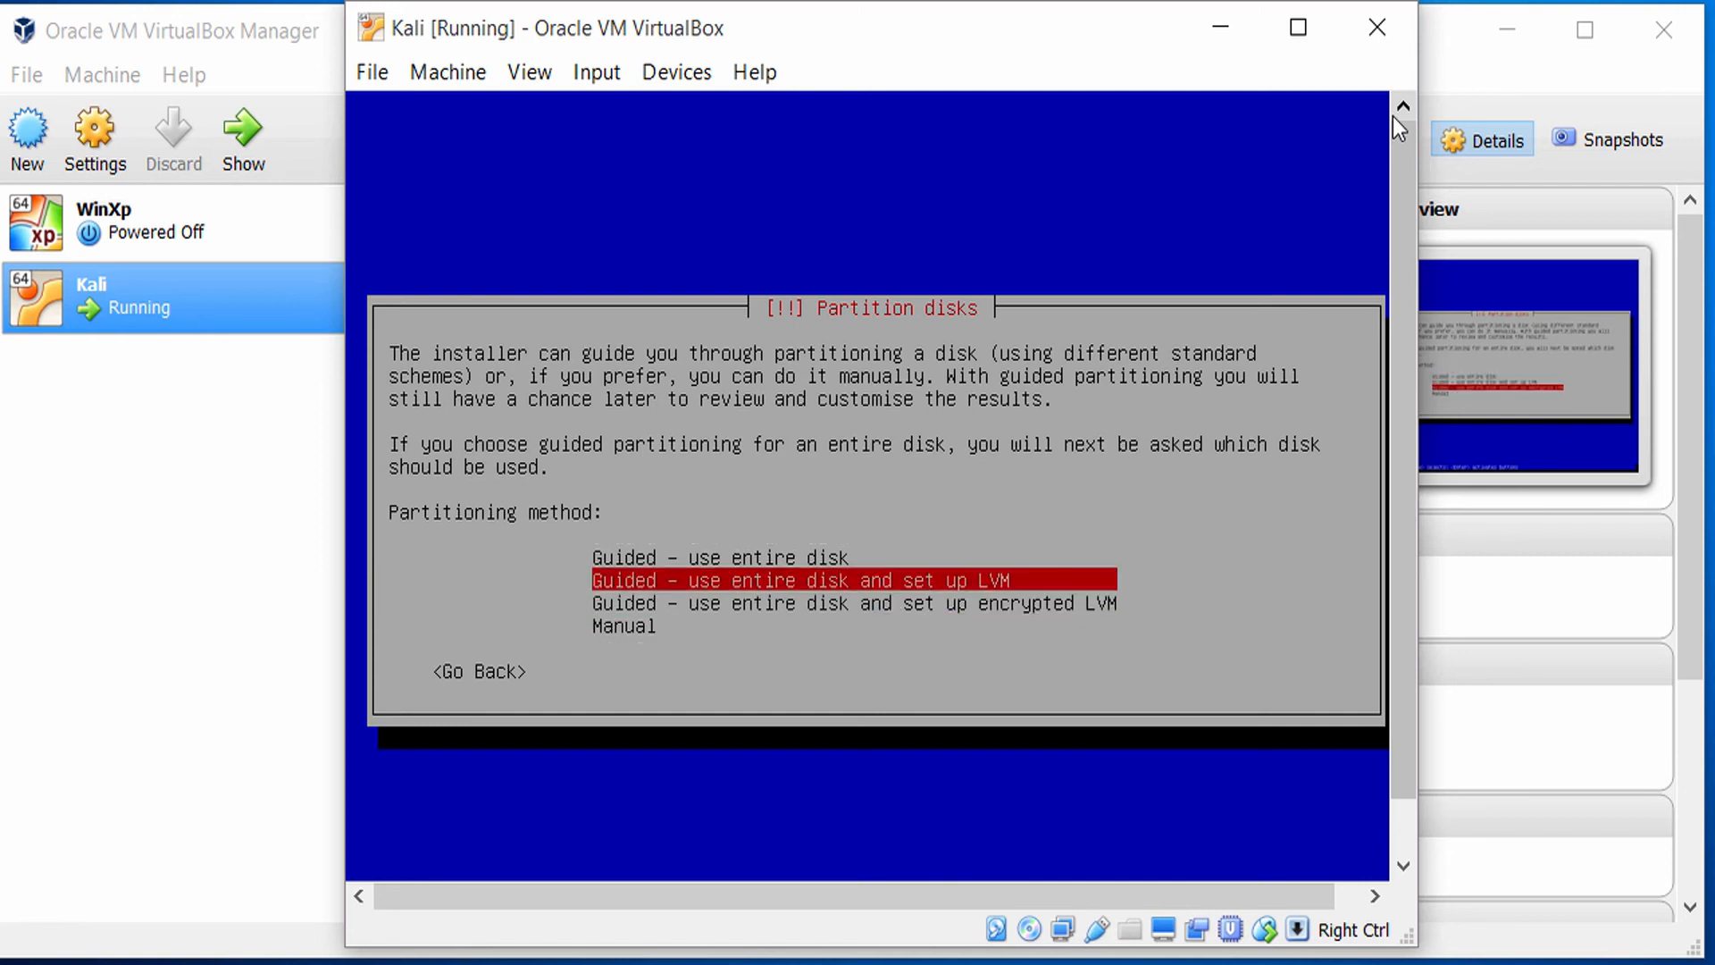
key(Up)
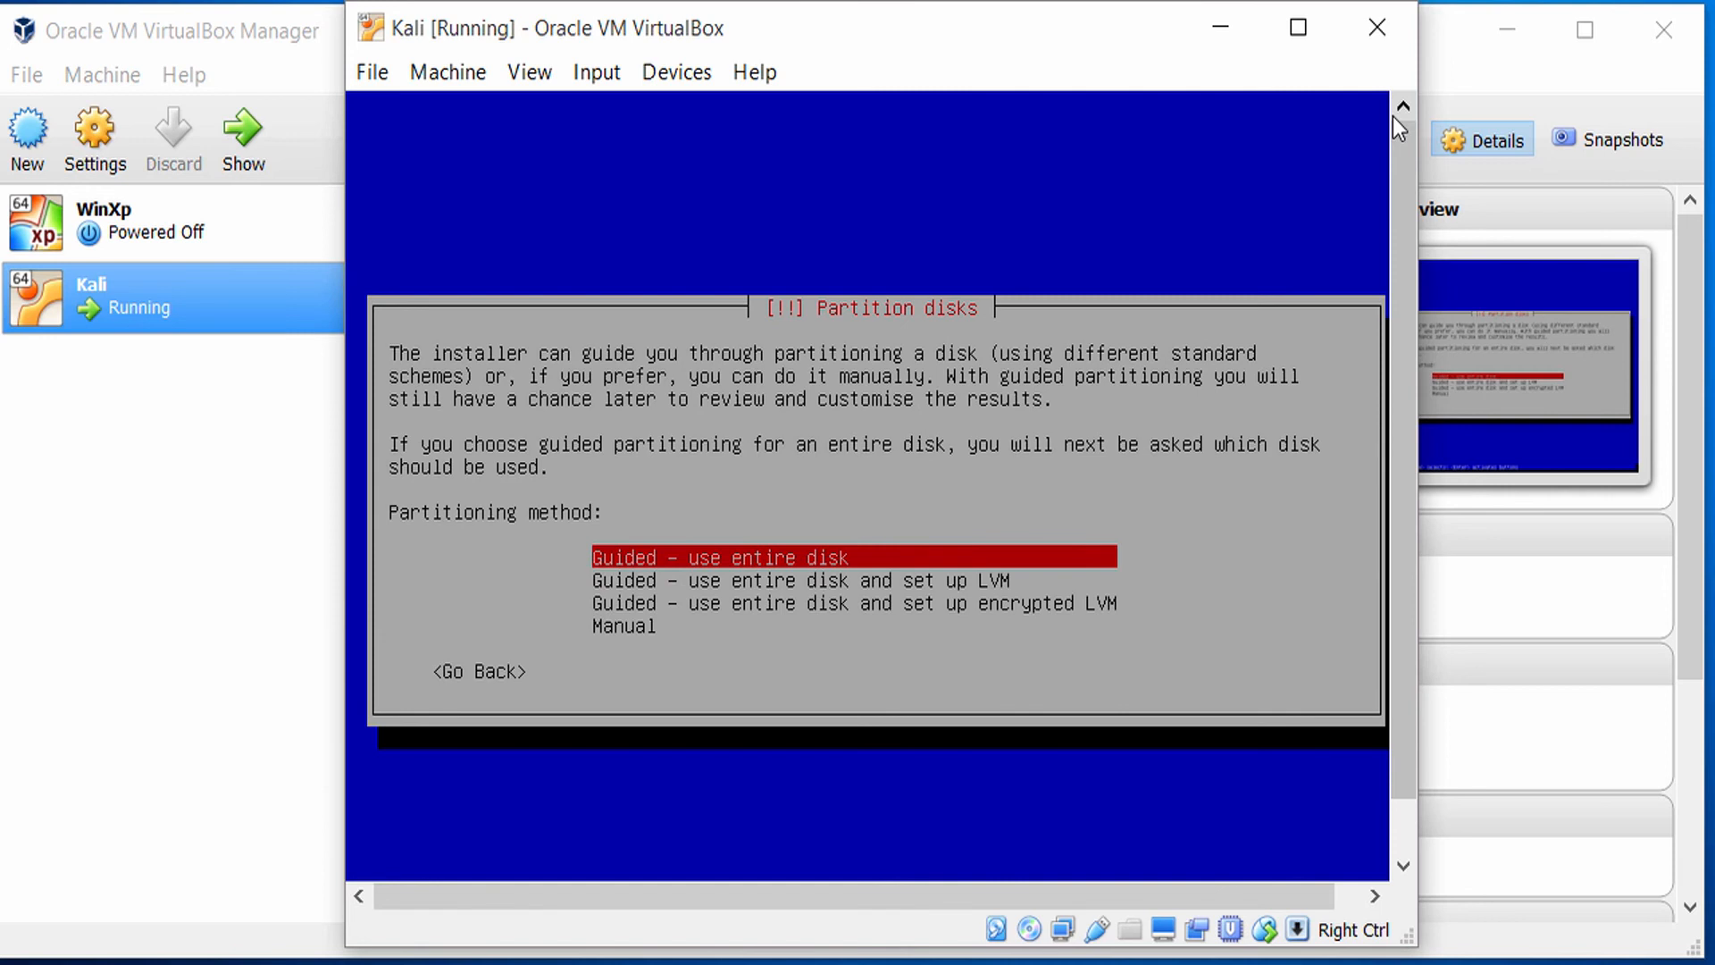
key(Down)
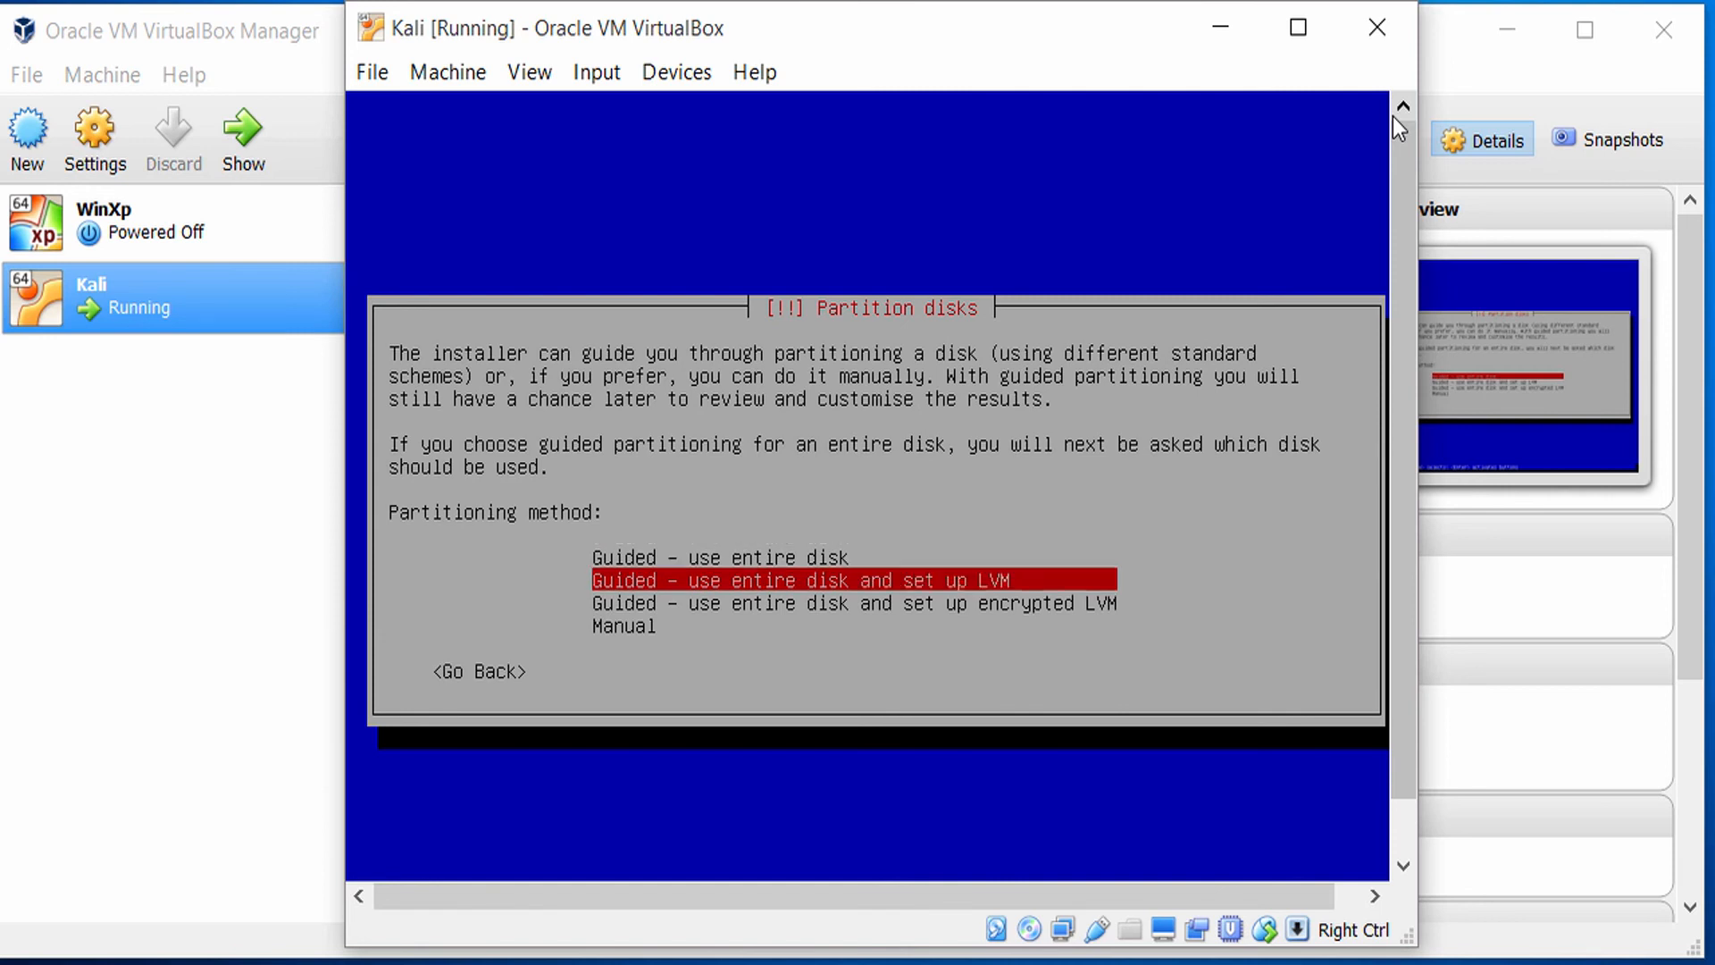
key(Down)
key(Up)
key(Up)
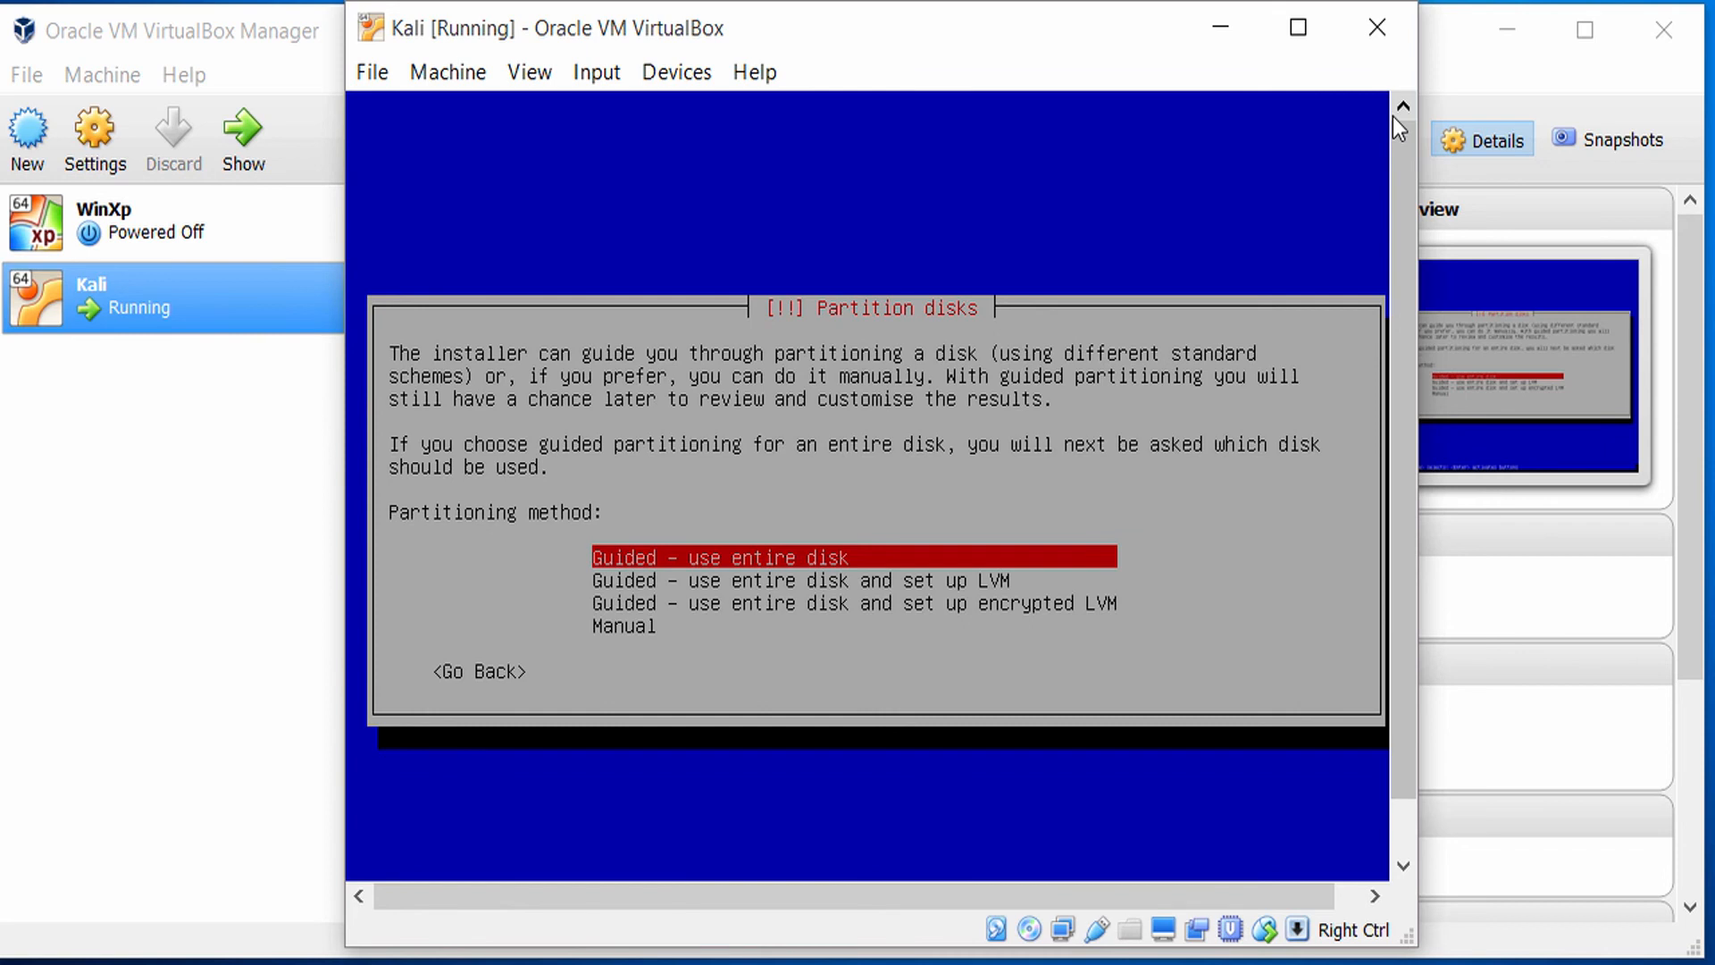
Choose Manual as the disk partitioning method.
key(Down)
key(Down)
key(Down)
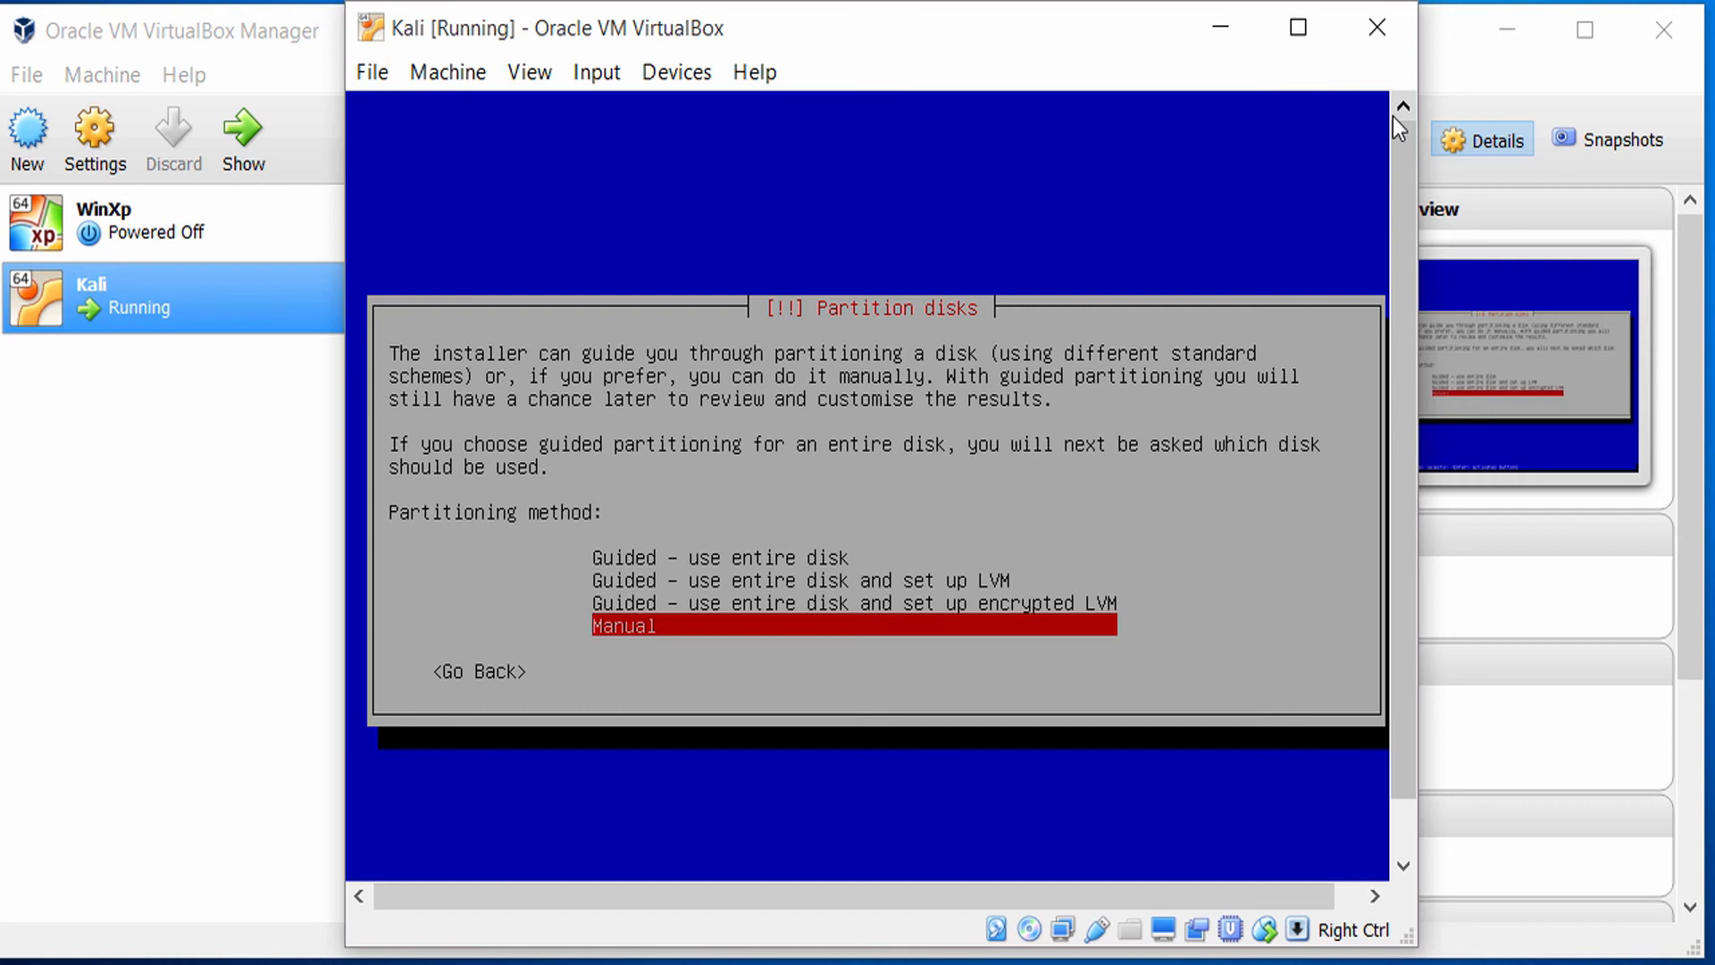
key(Up)
key(Up)
key(Up)
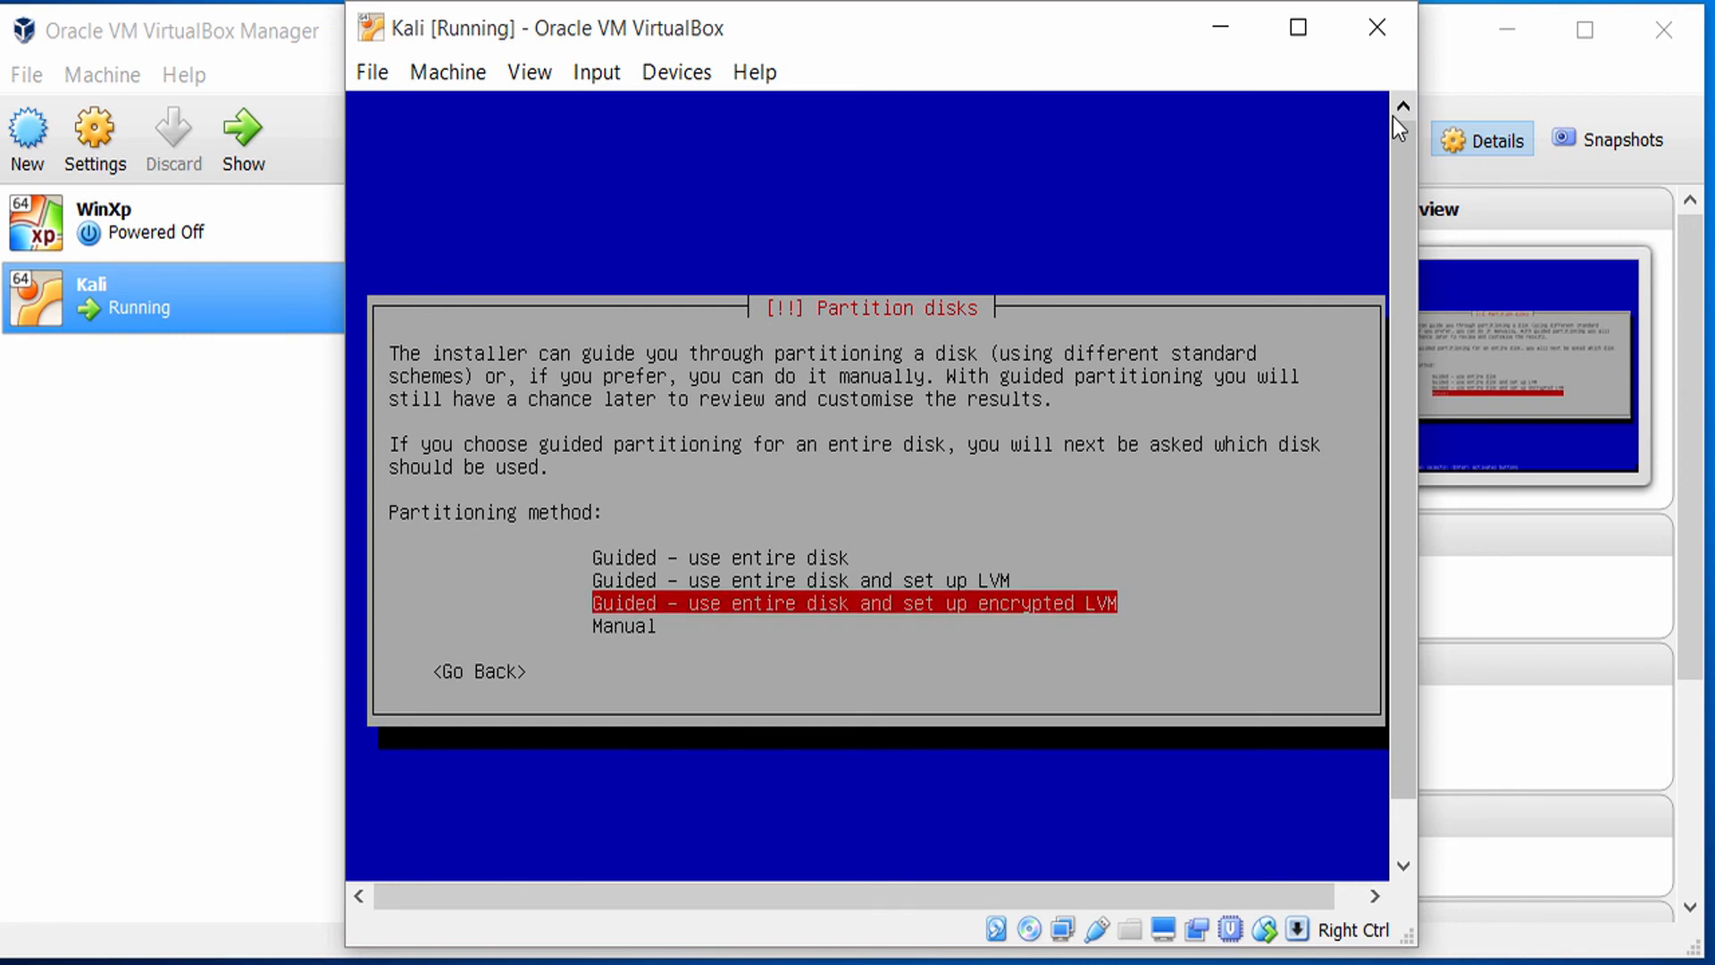
key(Down)
key(Down)
key(Down)
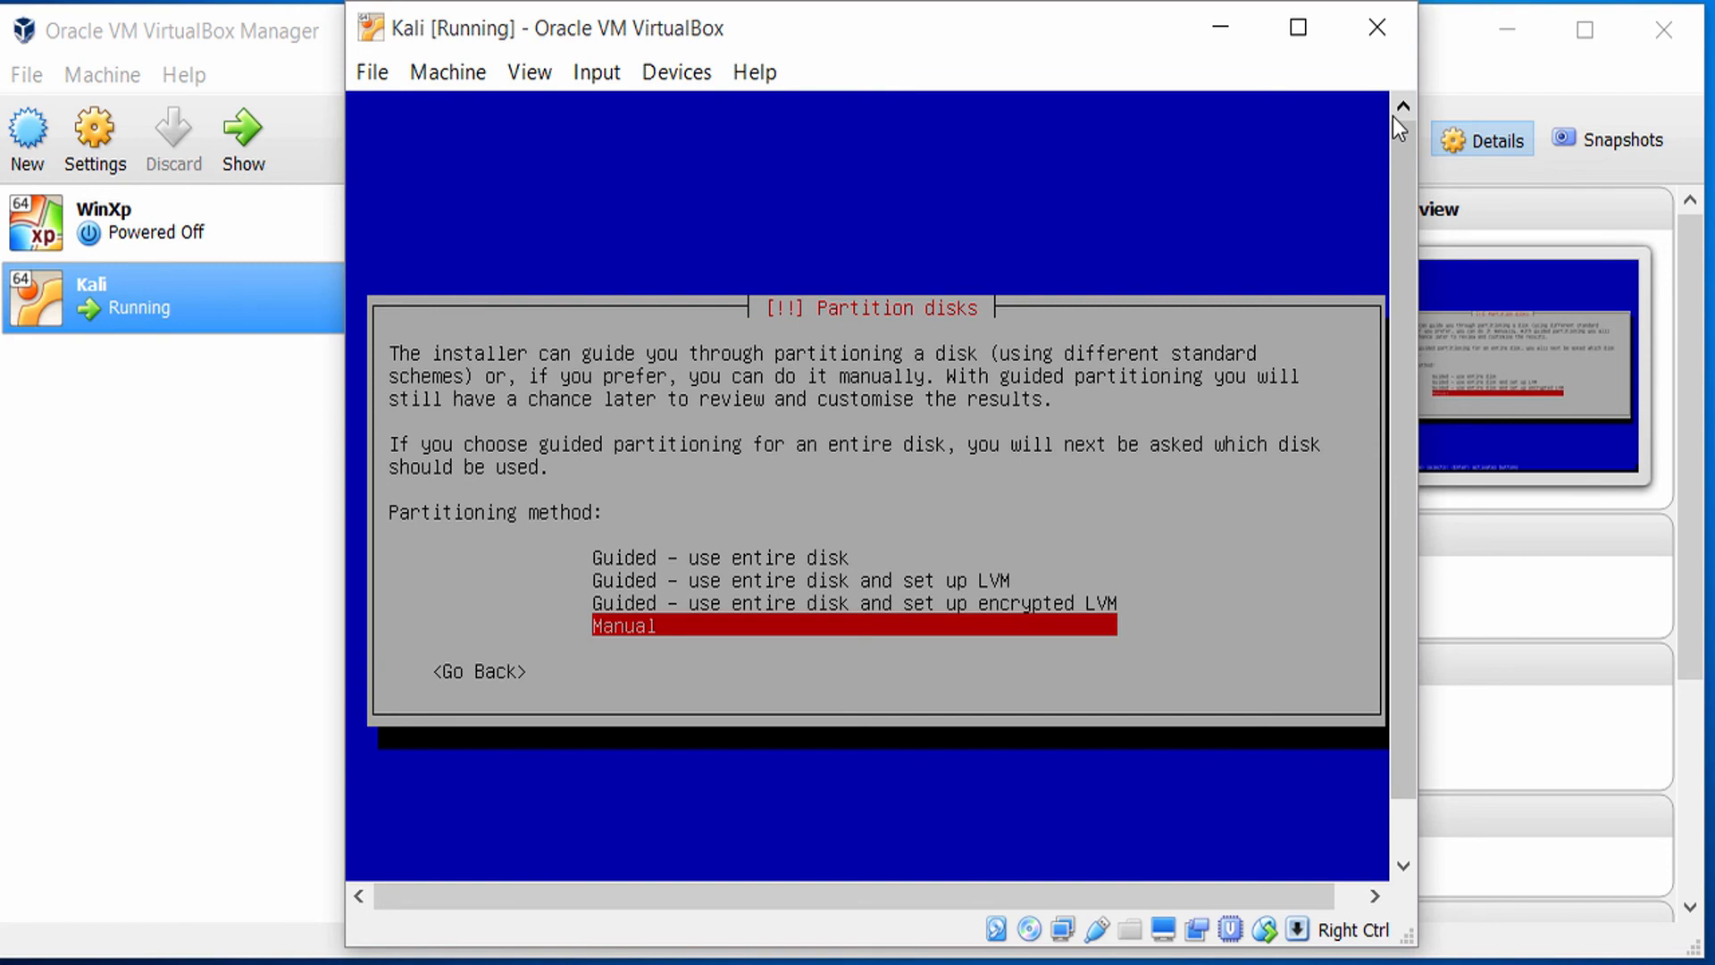
key(Return)
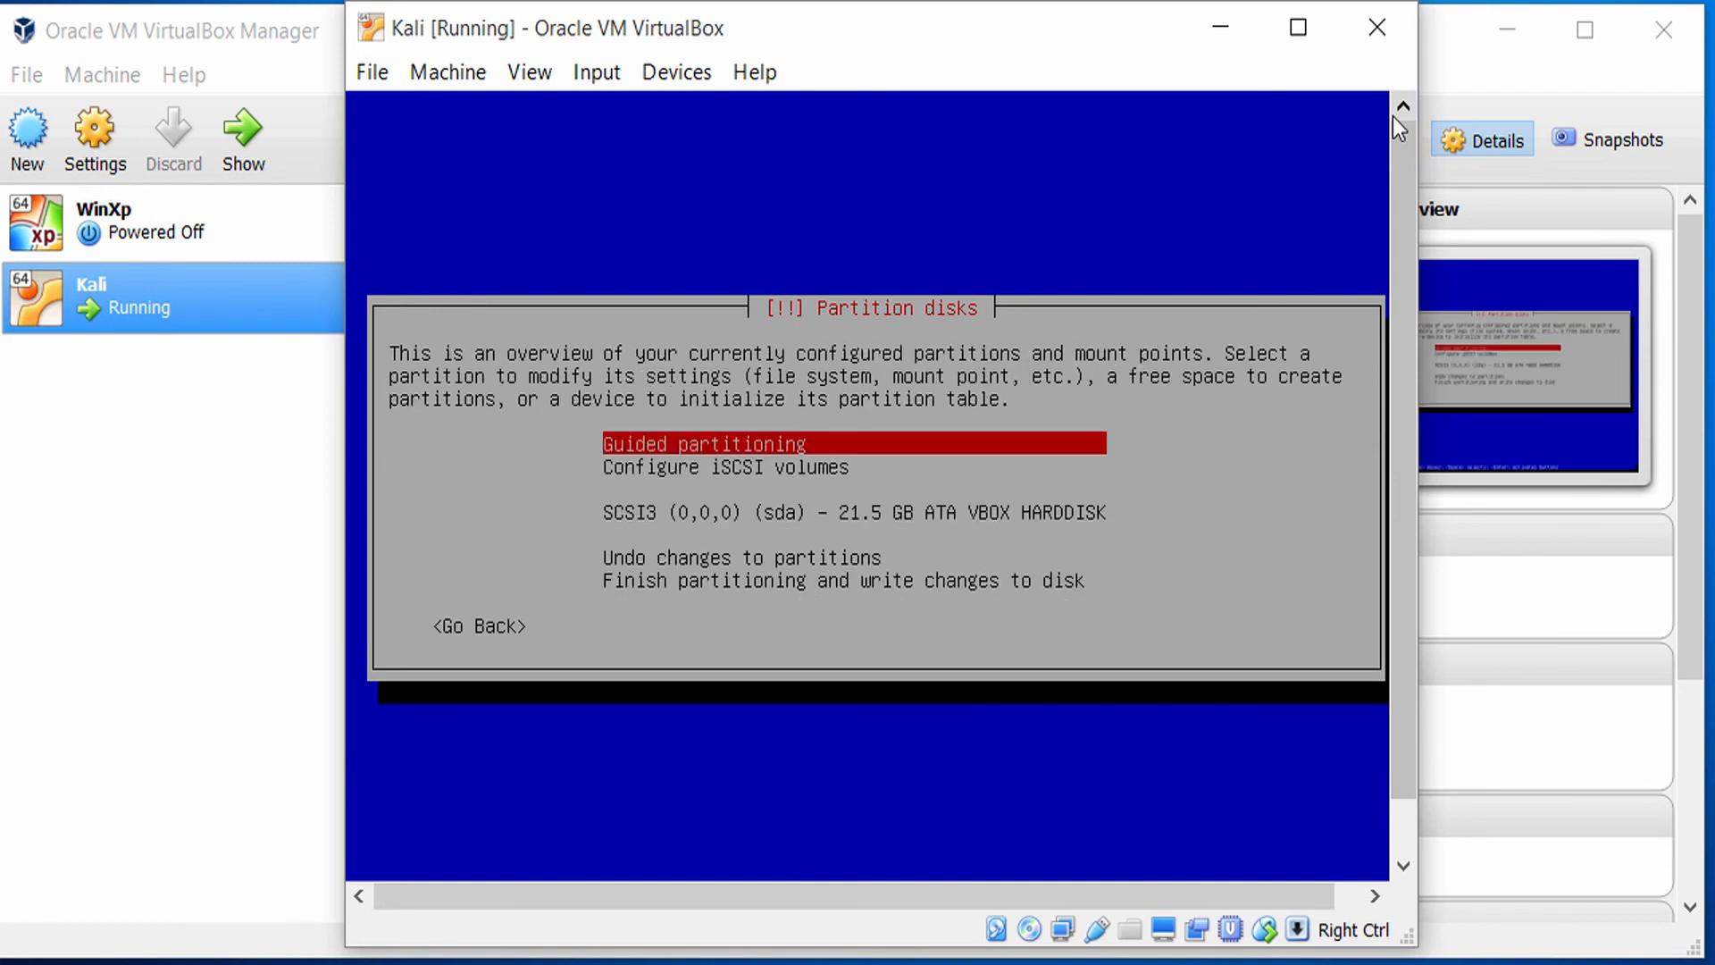
Create a new empty partition table on the SCSI3 (sda) VBOX hard disk.
key(Down)
key(Up)
key(Down)
key(Down)
key(Down)
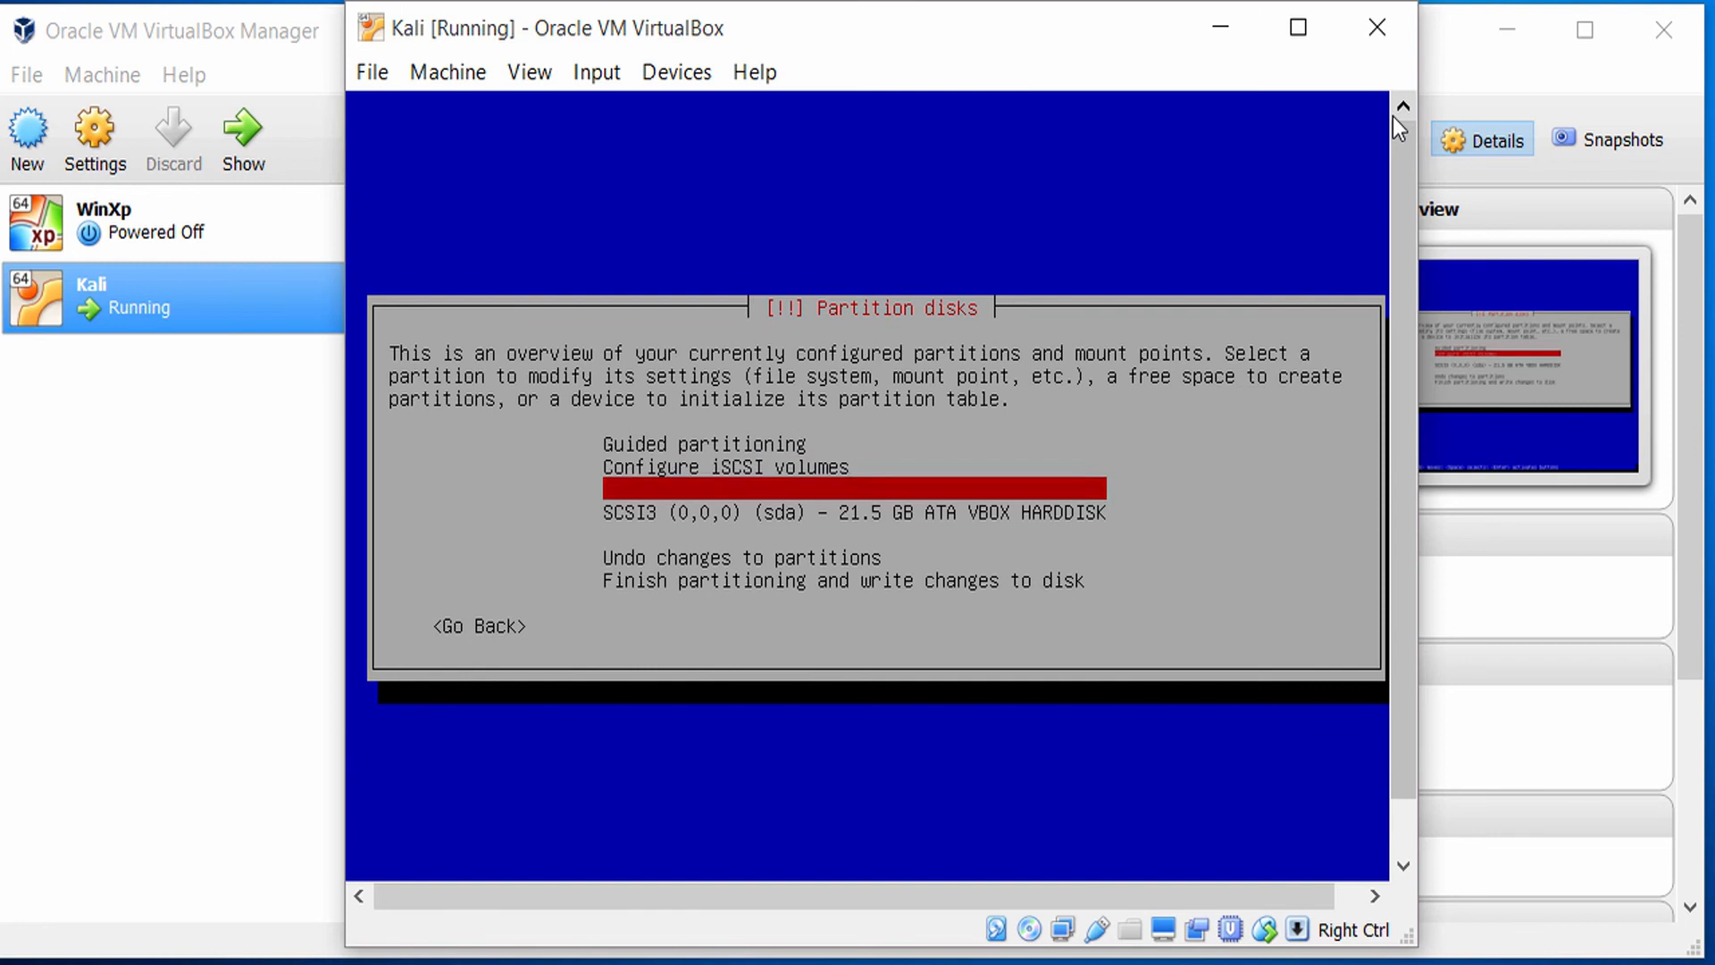
key(Up)
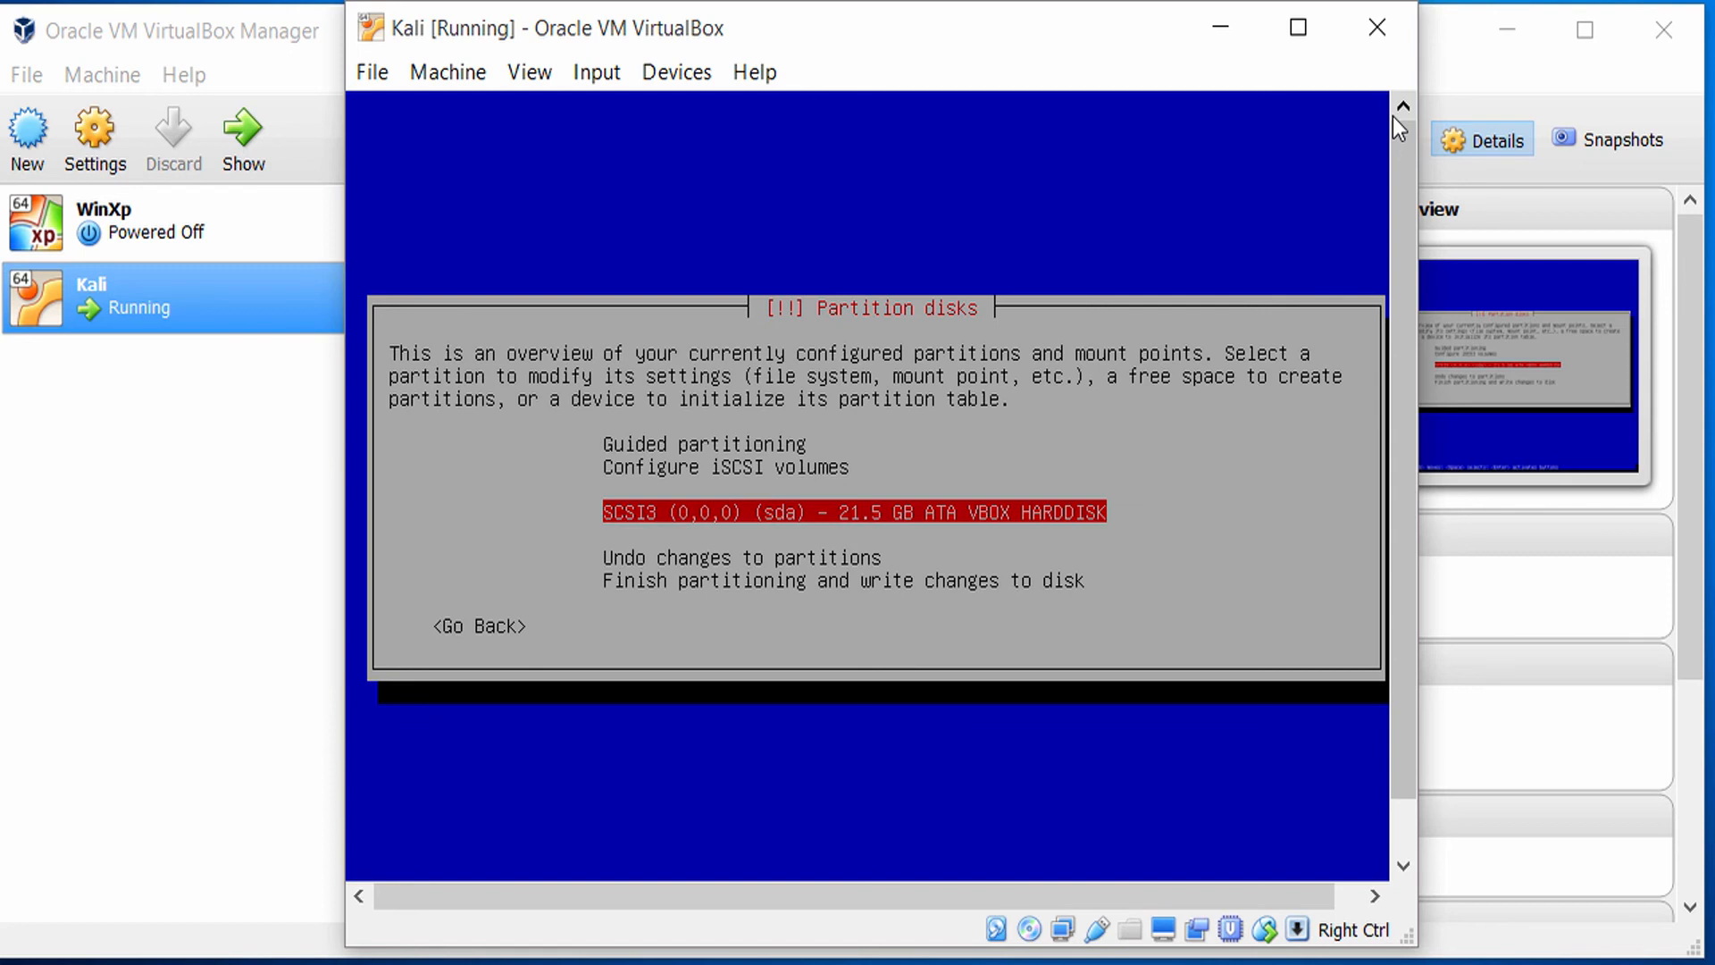
key(Return)
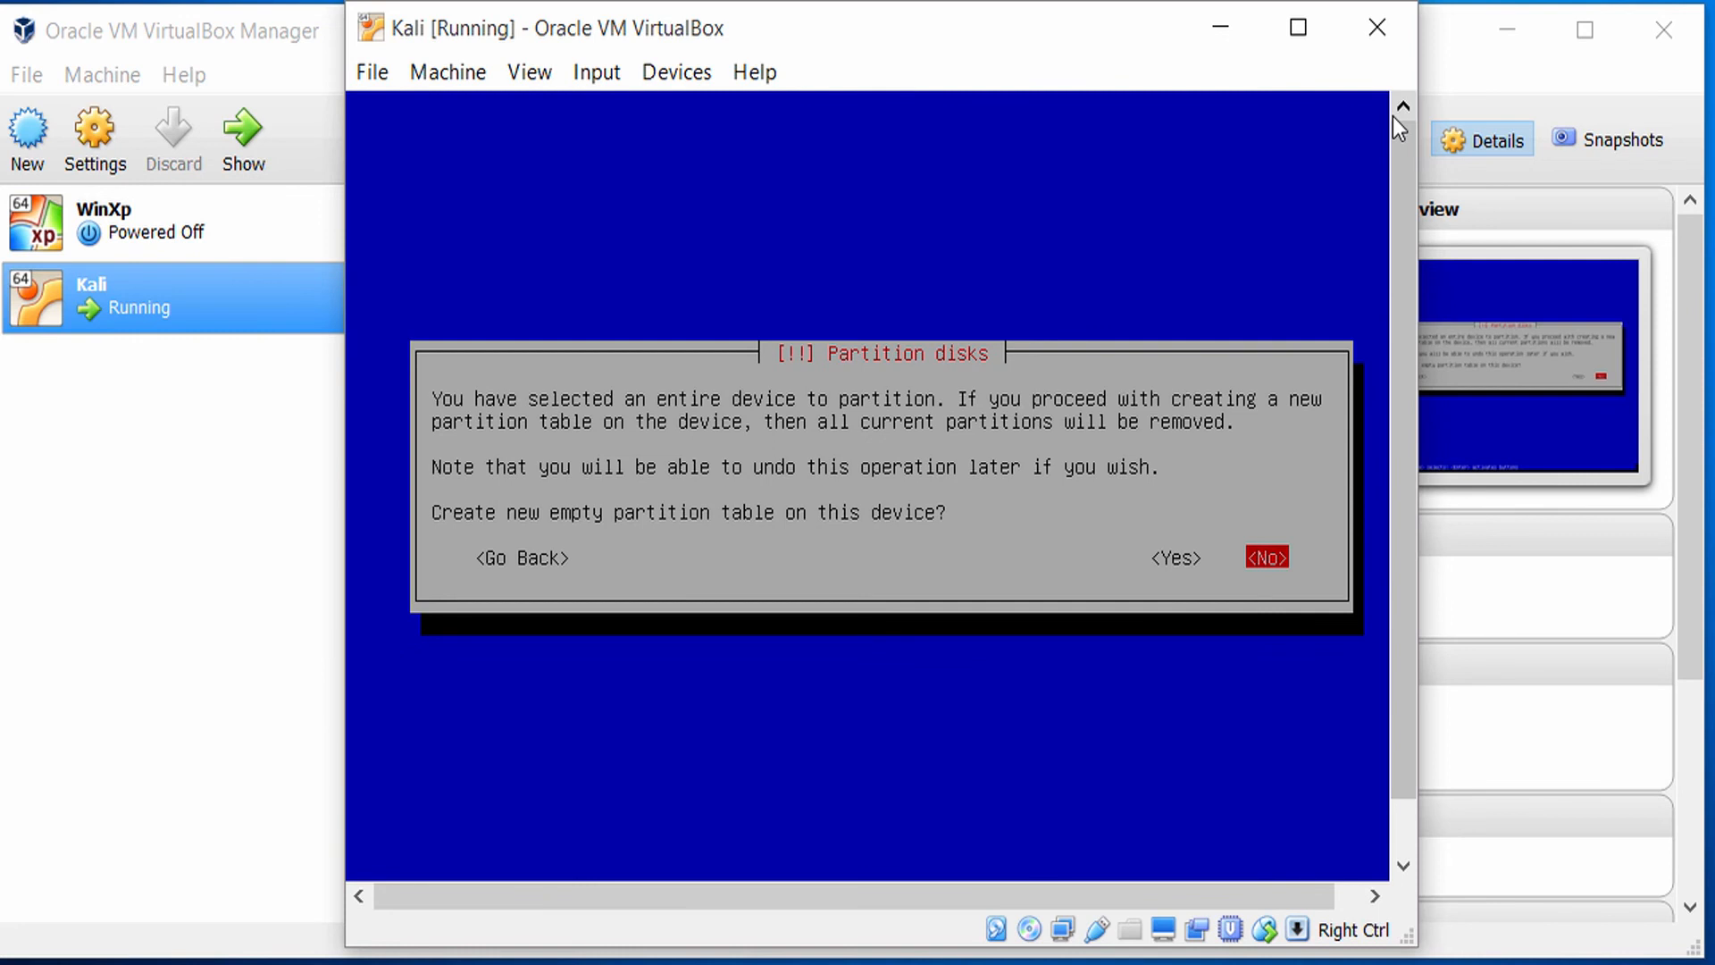
key(Left)
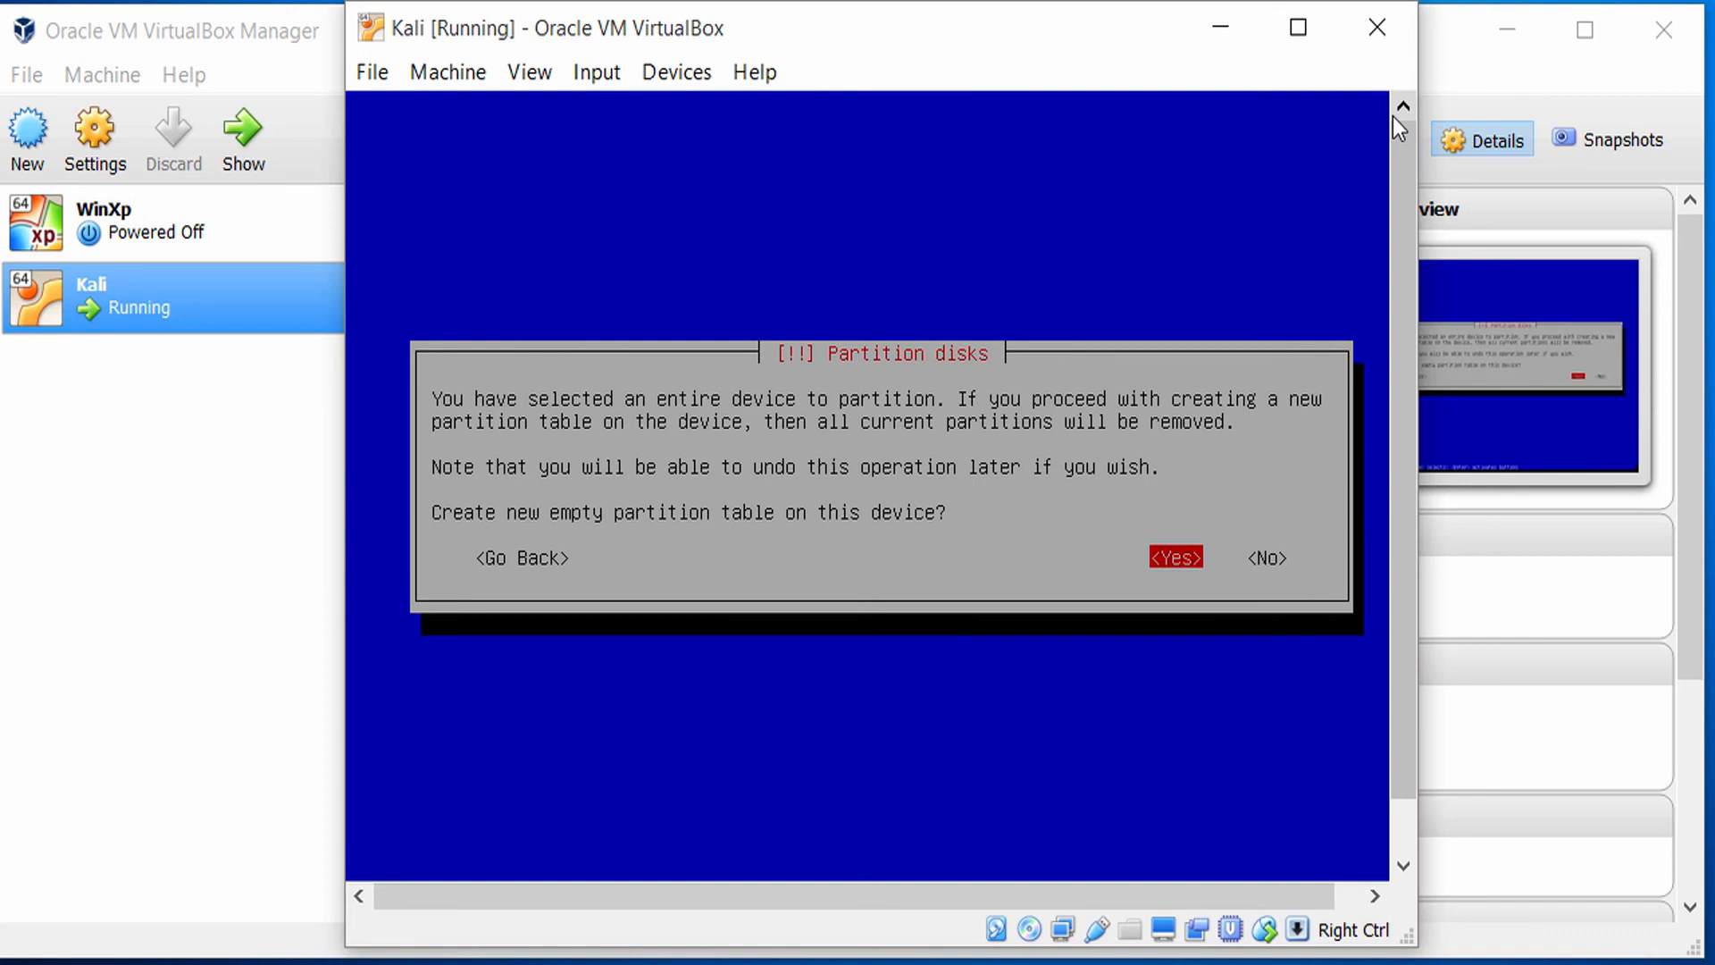
key(Return)
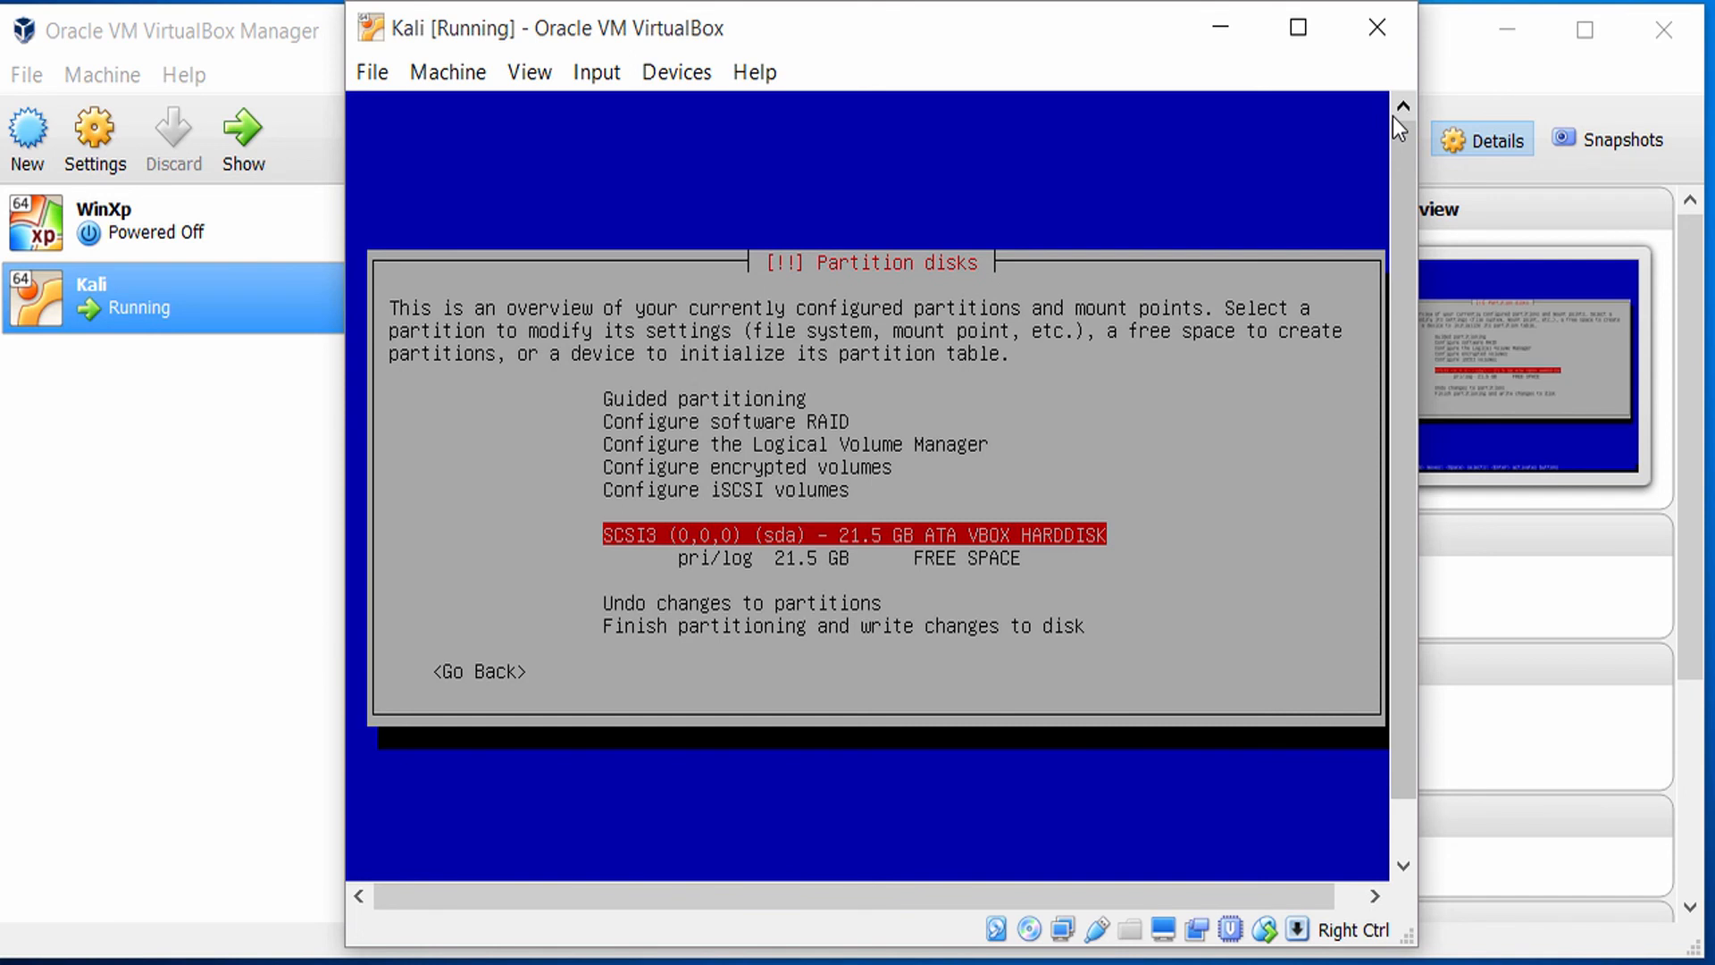
Choose to create a new partition in the sda disk's free space.
key(Up)
key(Down)
key(Down)
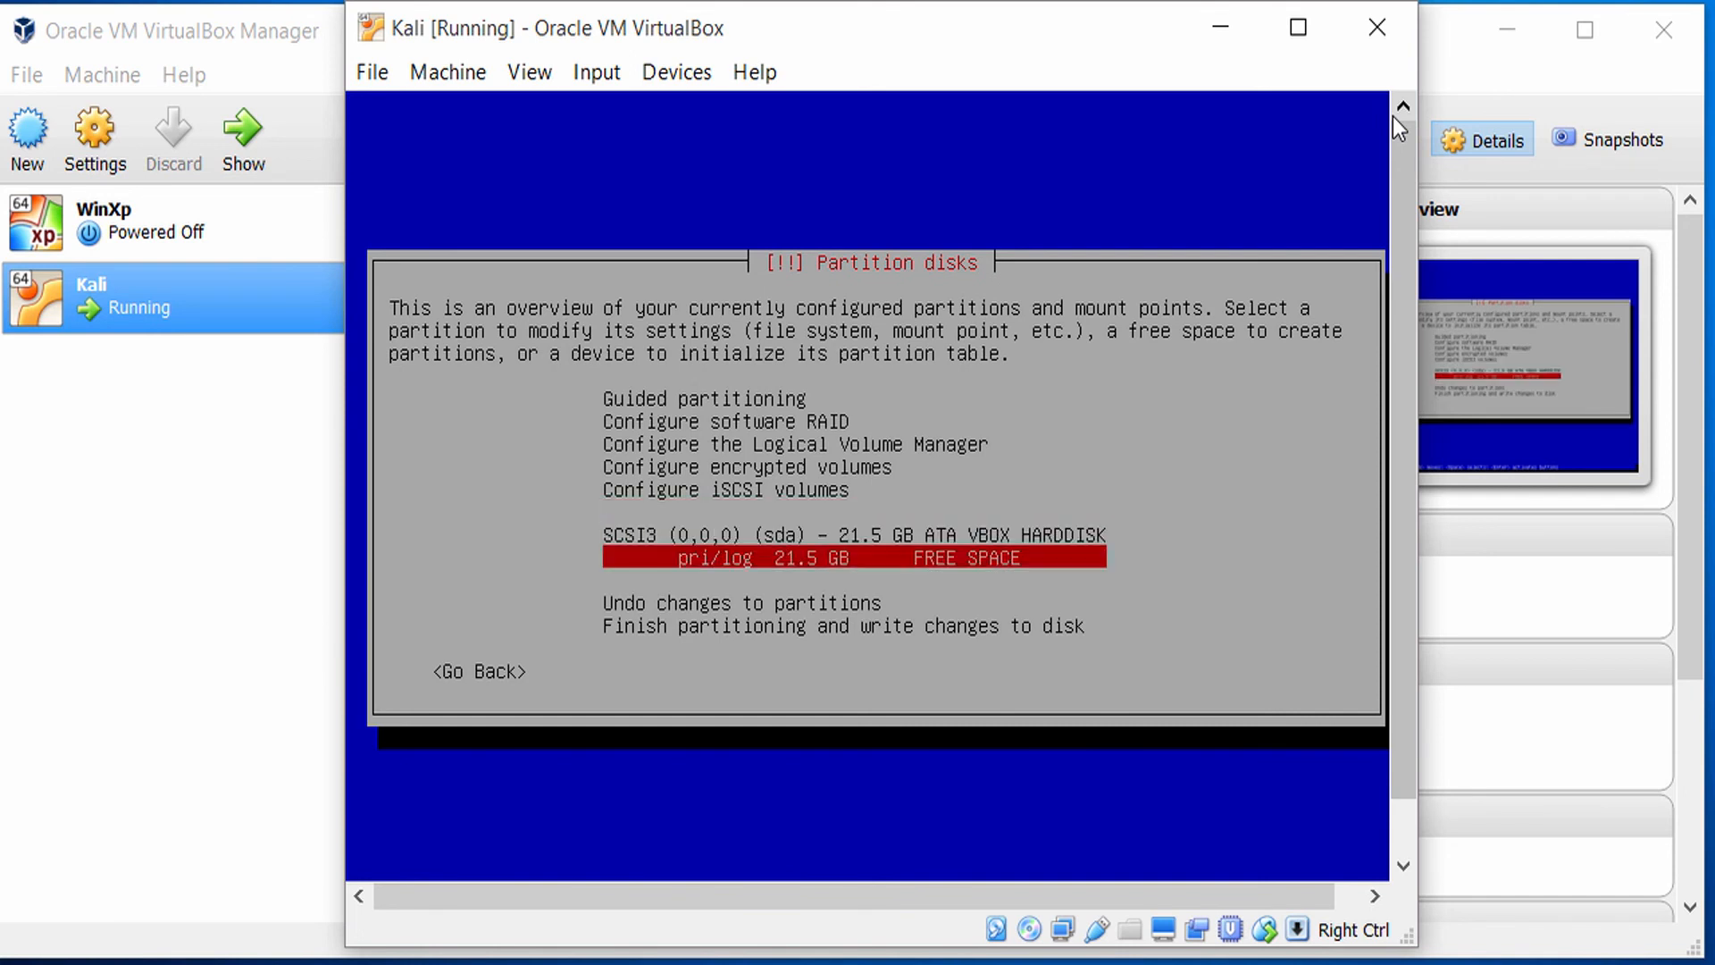
key(Up)
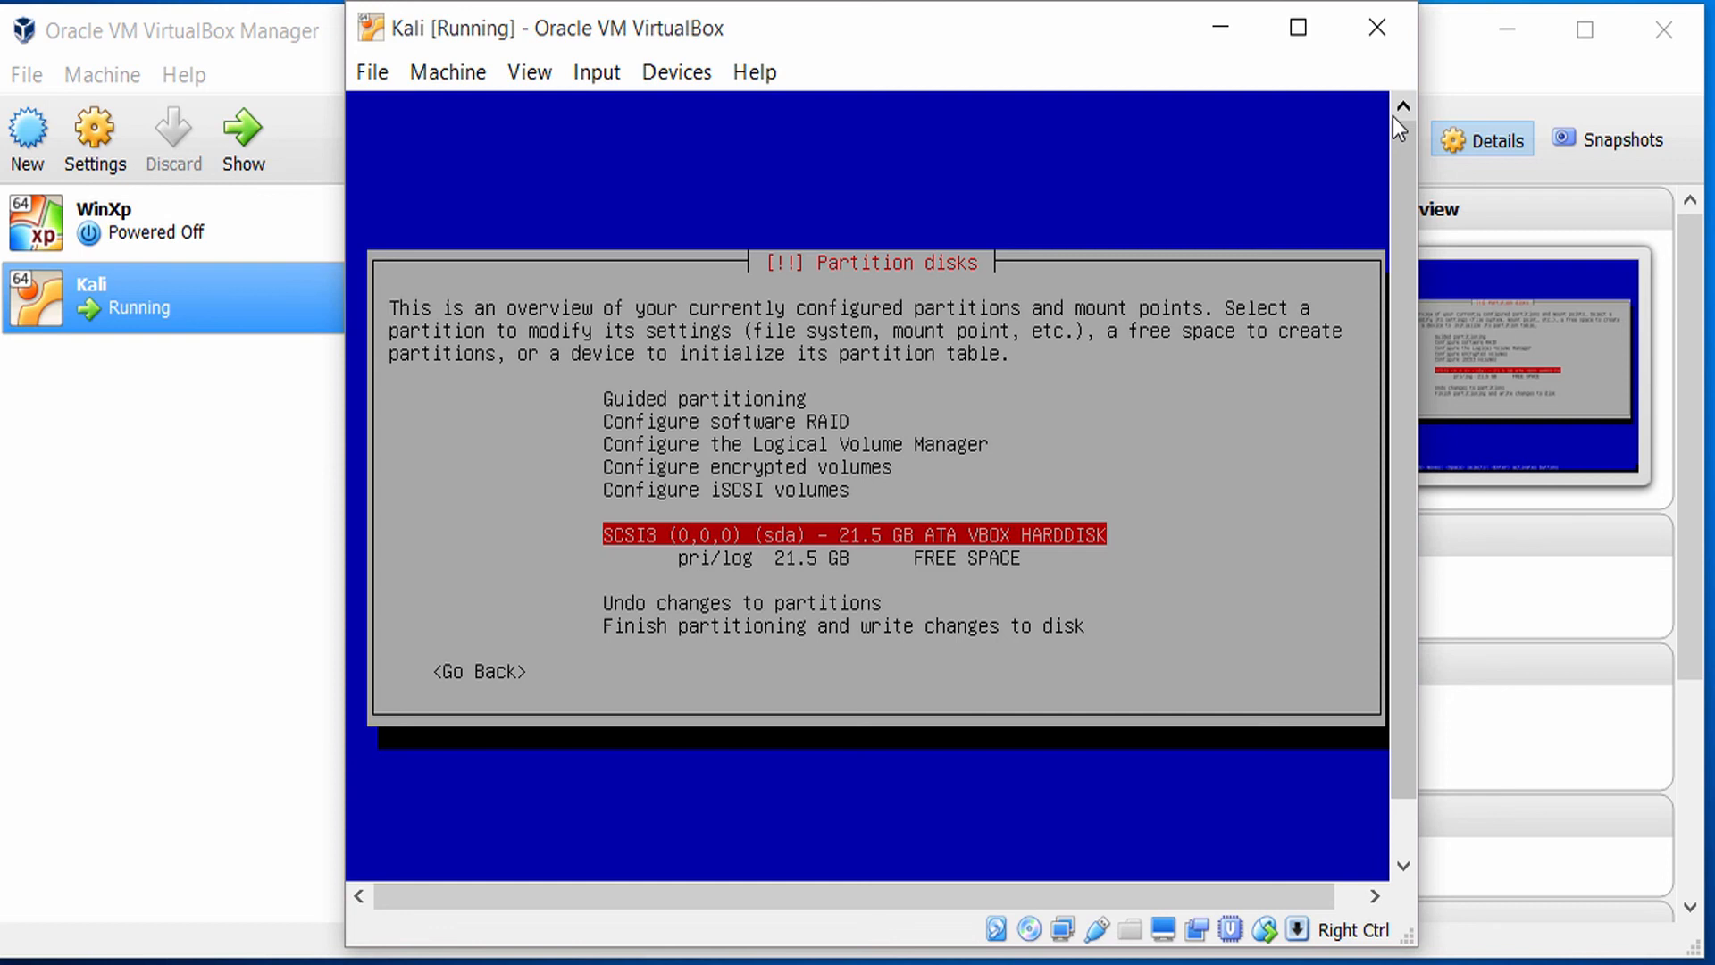
key(Down)
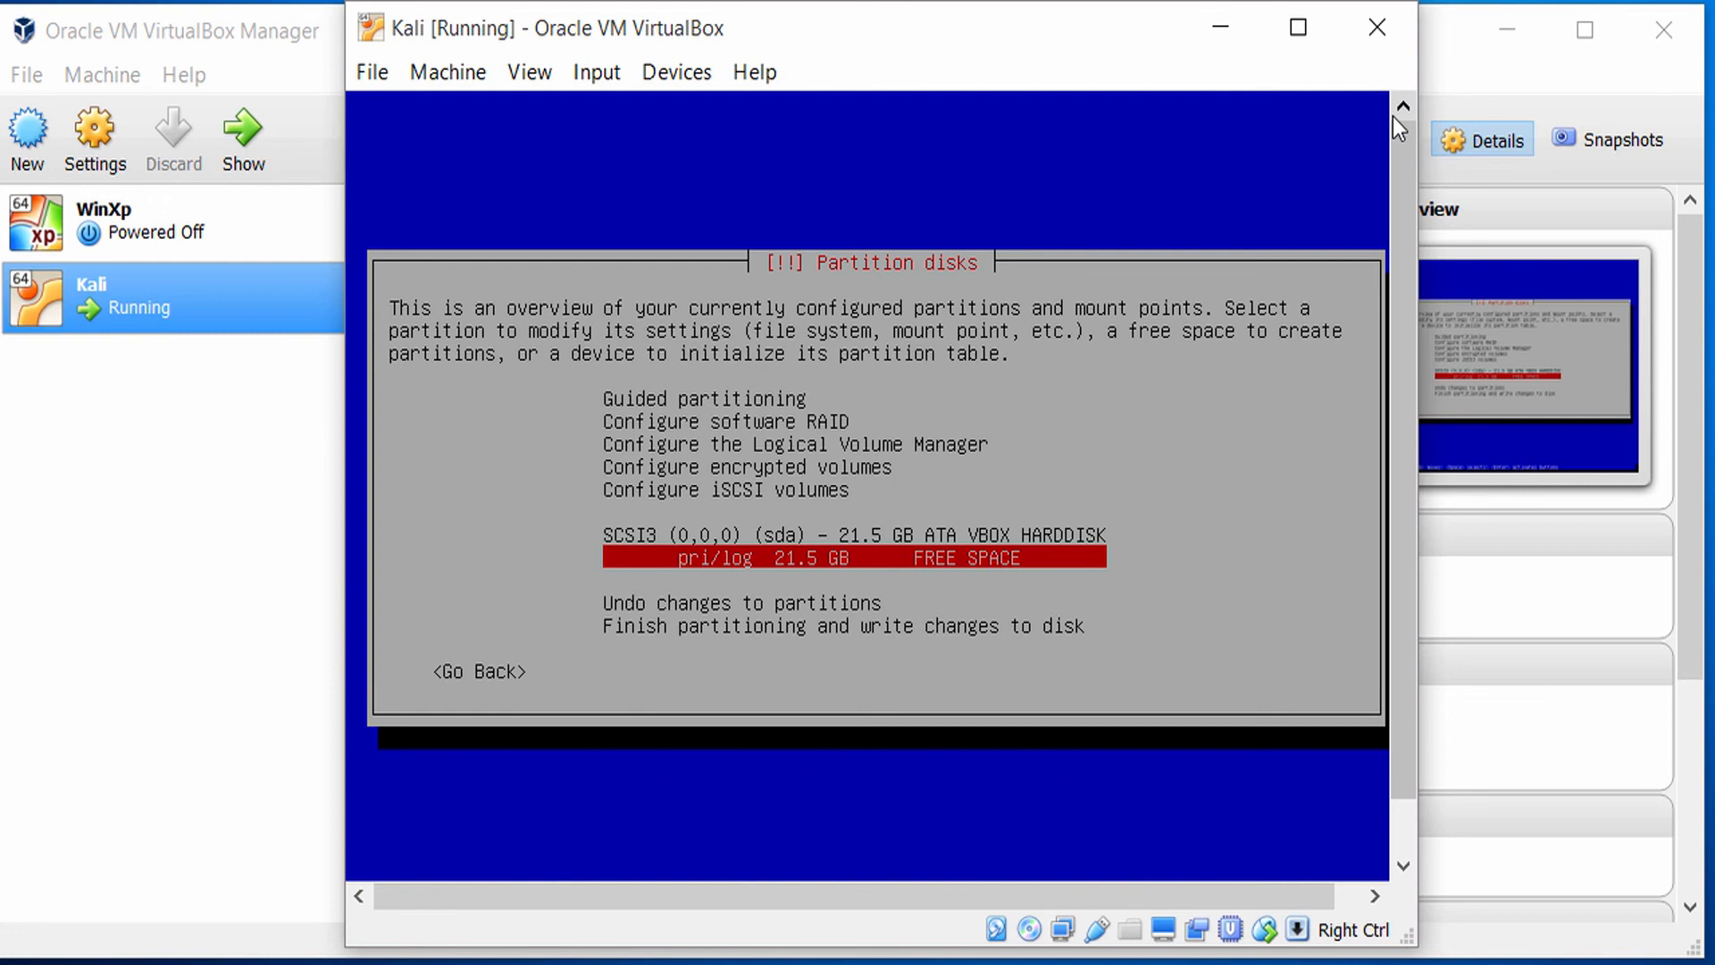
key(Return)
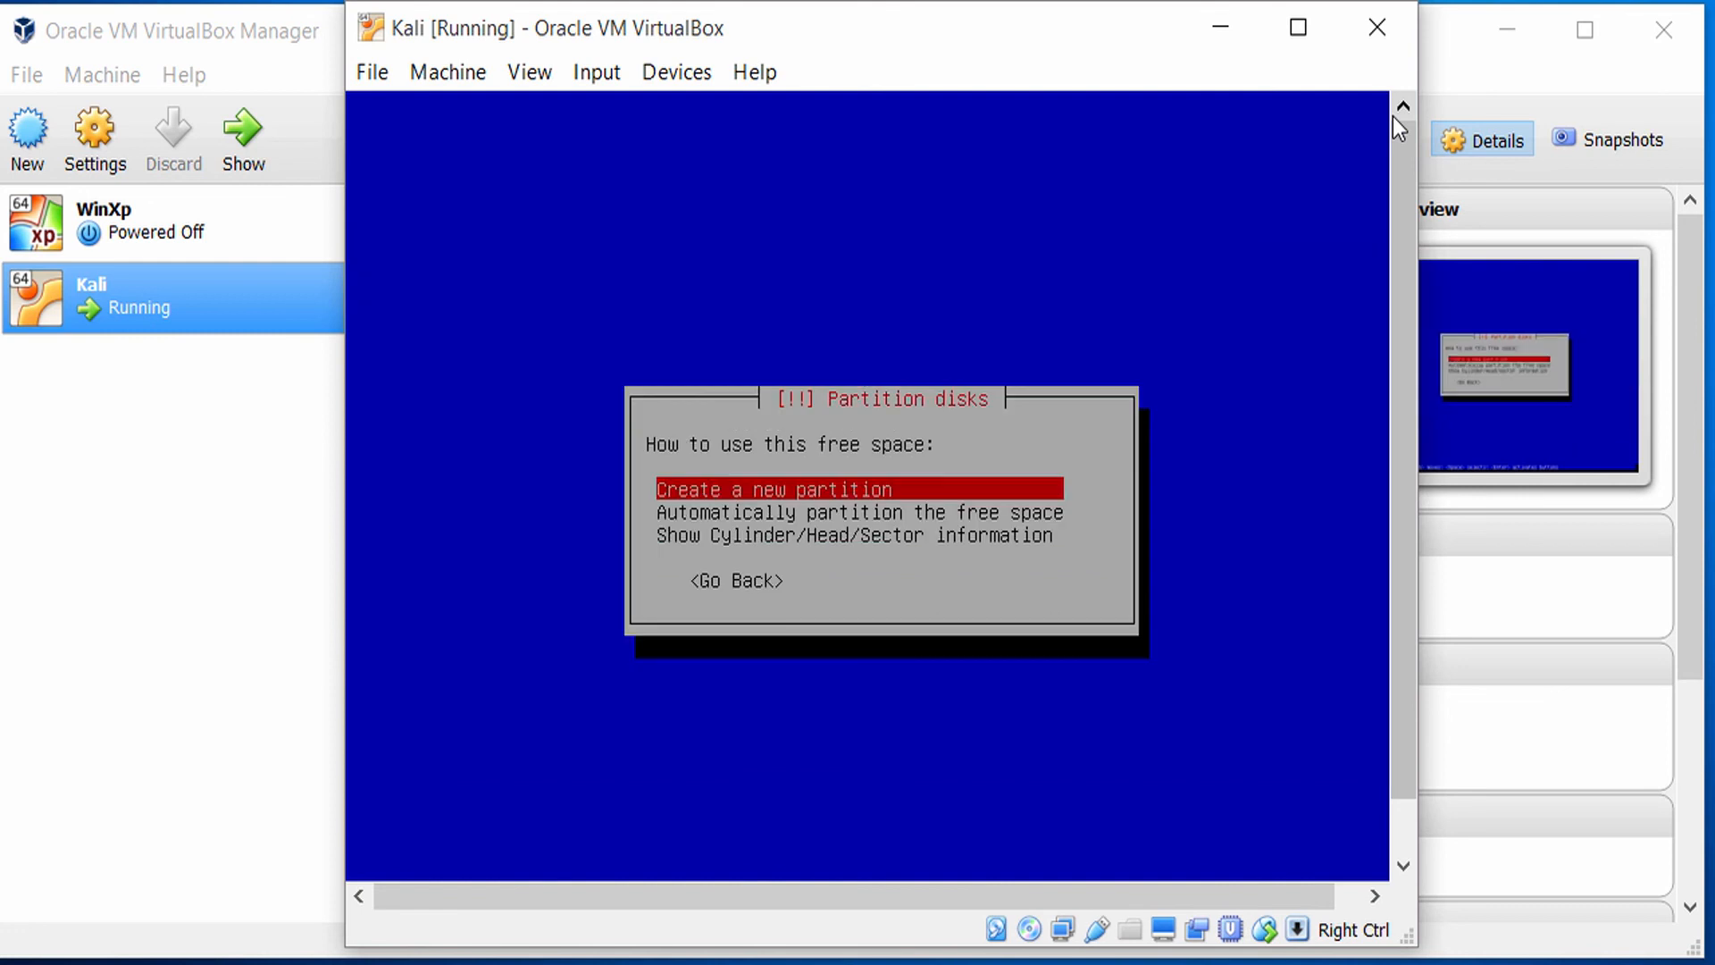
key(Return)
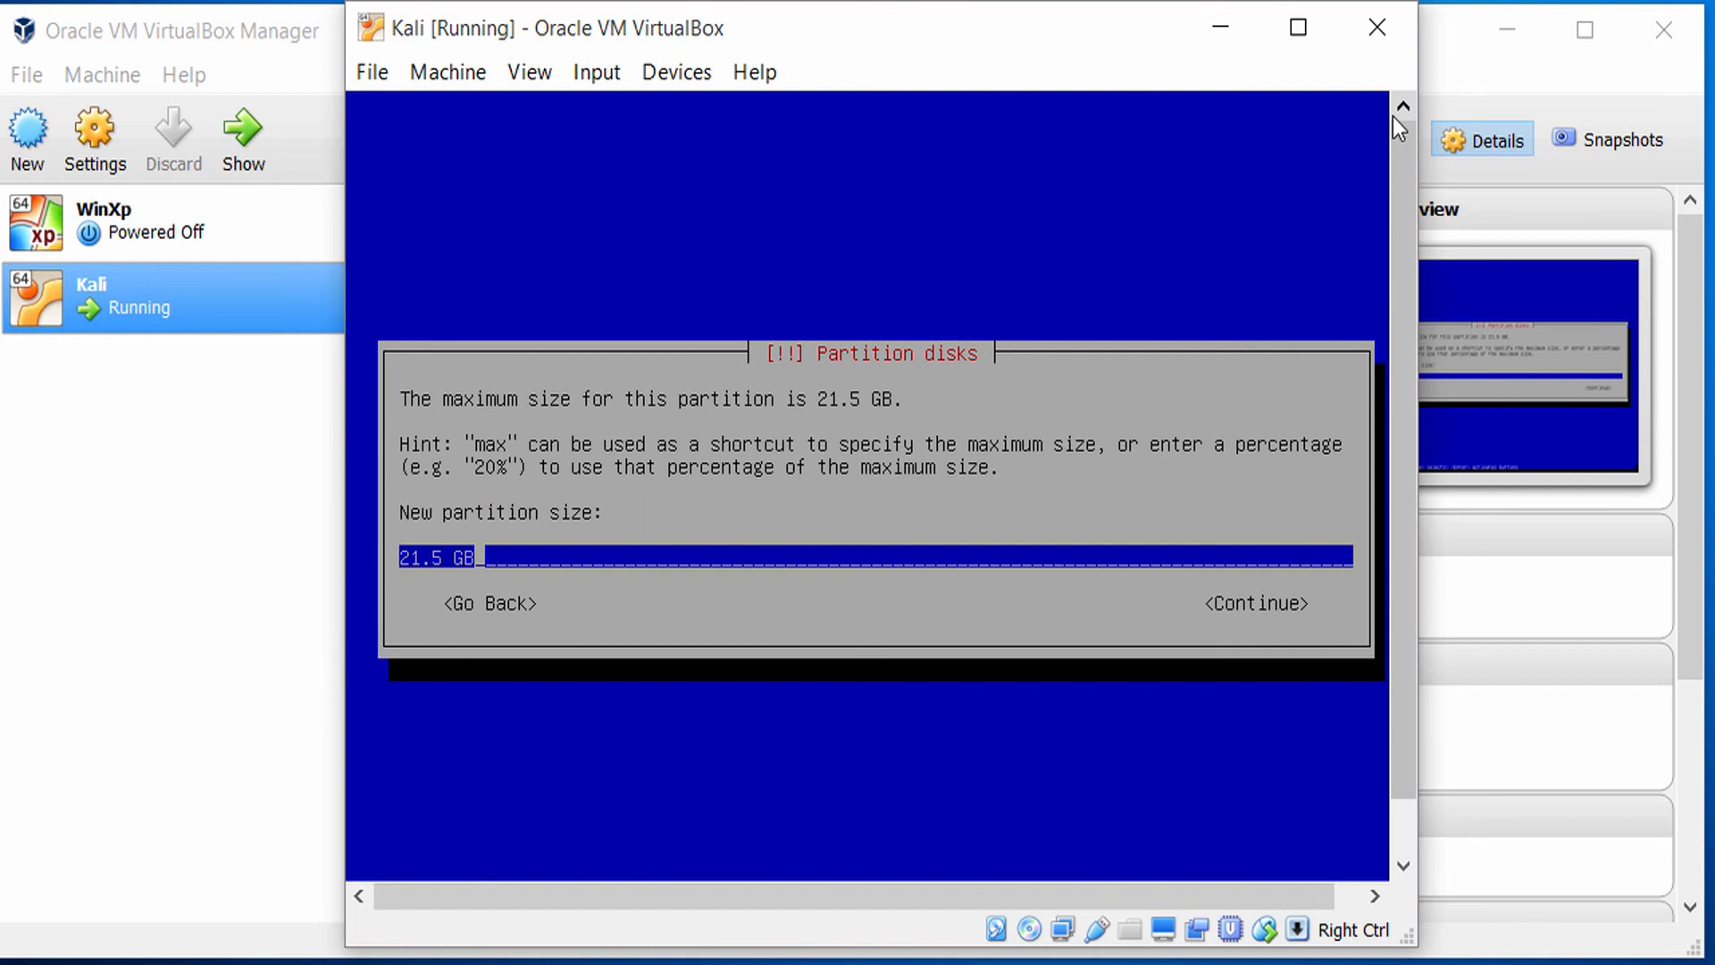
Set the new partition's size to 500 MB and make it Primary at the beginning of the available space.
key(Left)
key(Left)
key(Left)
key(Left)
key(Left)
key(Delete)
key(Delete)
key(BackSpace)
key(BackSpace)
text(500)
key(Left)
key(BackSpace)
text(M)
key(Tab)
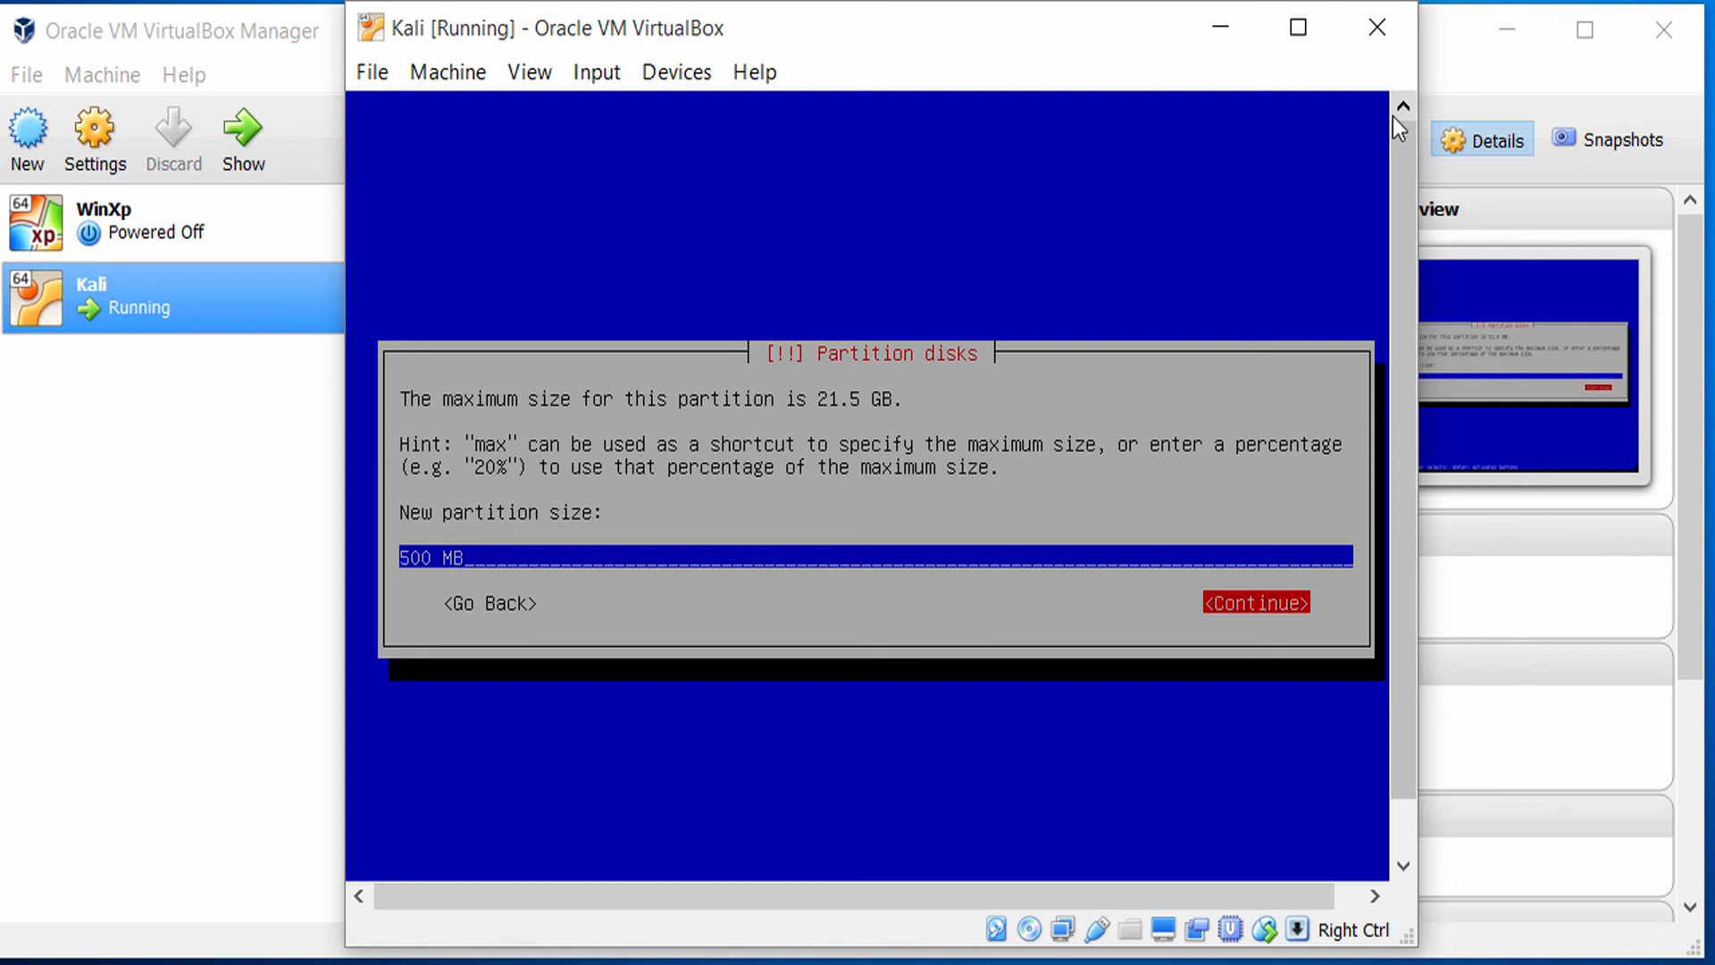
key(Return)
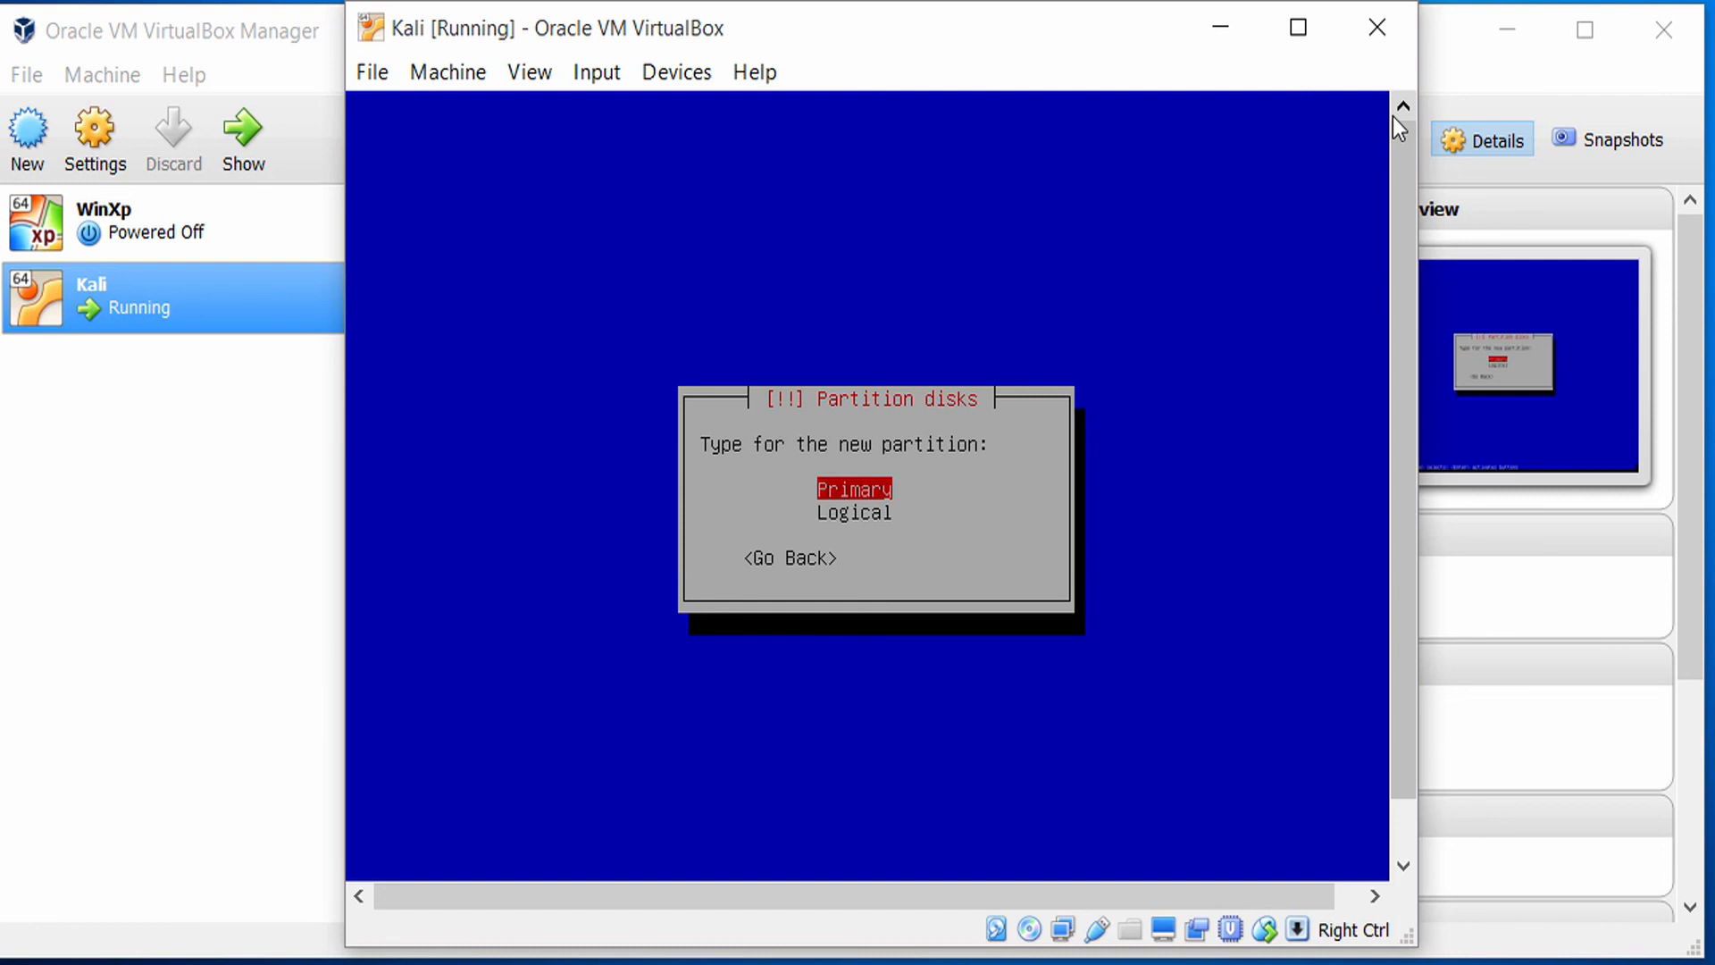
key(Return)
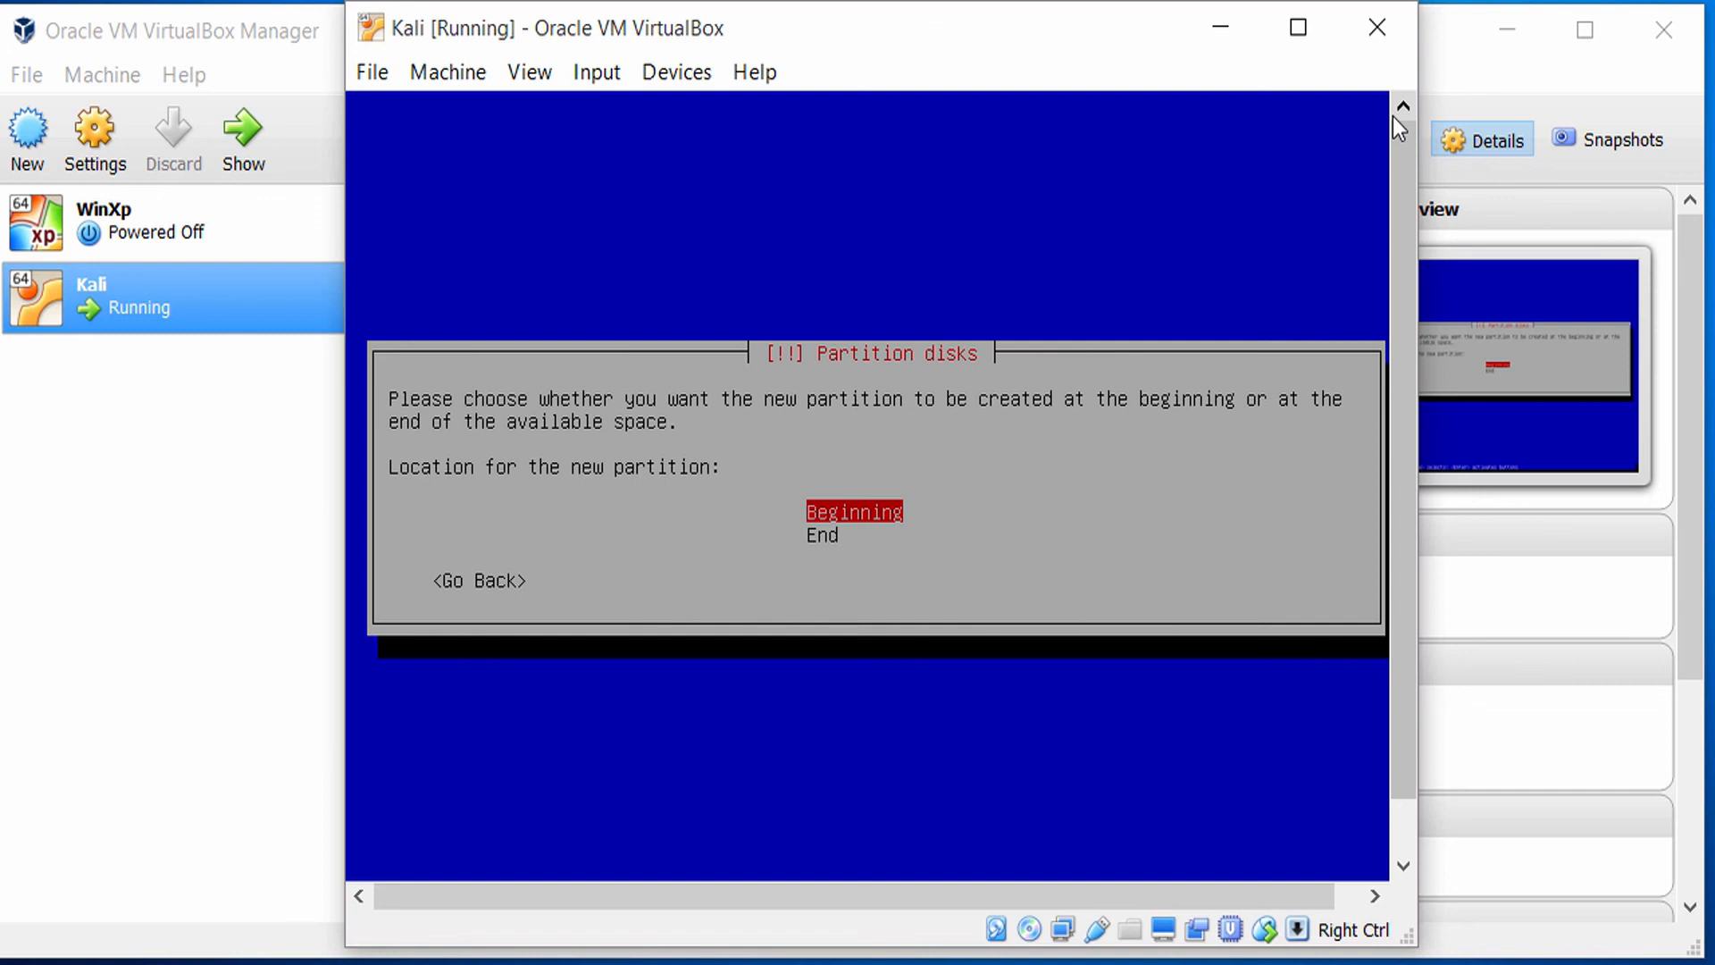
key(Return)
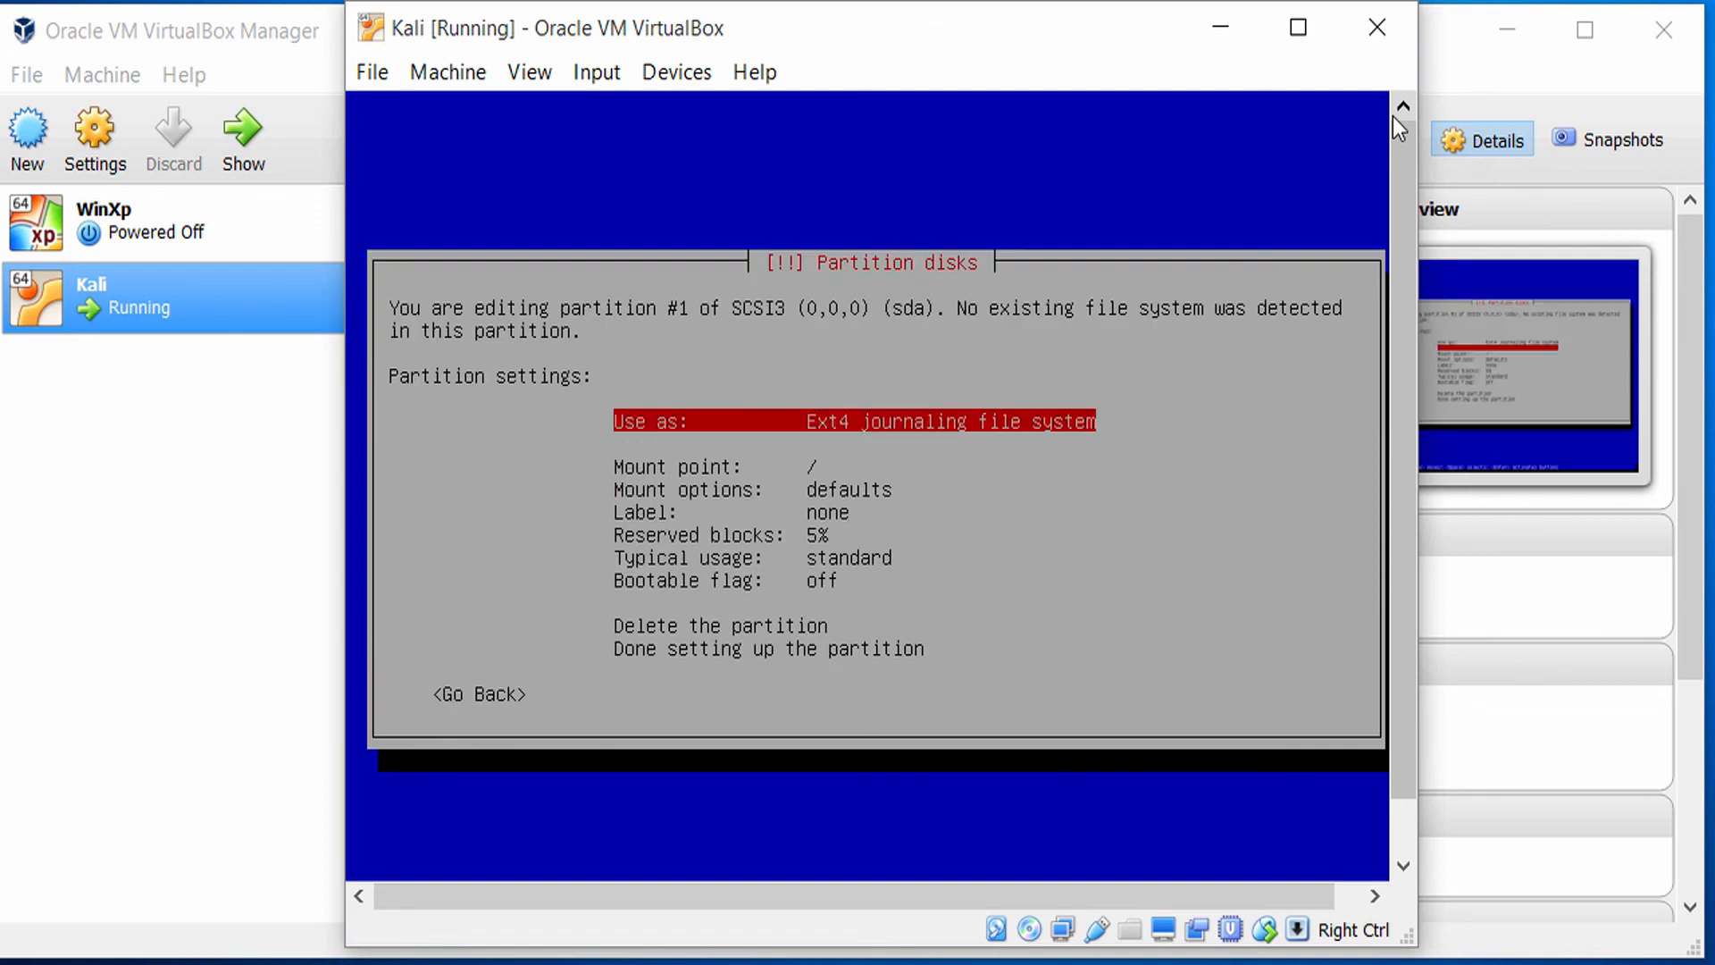
Set partition #1 to use the Ext3 journaling file system with the mount point /boot.
key(Return)
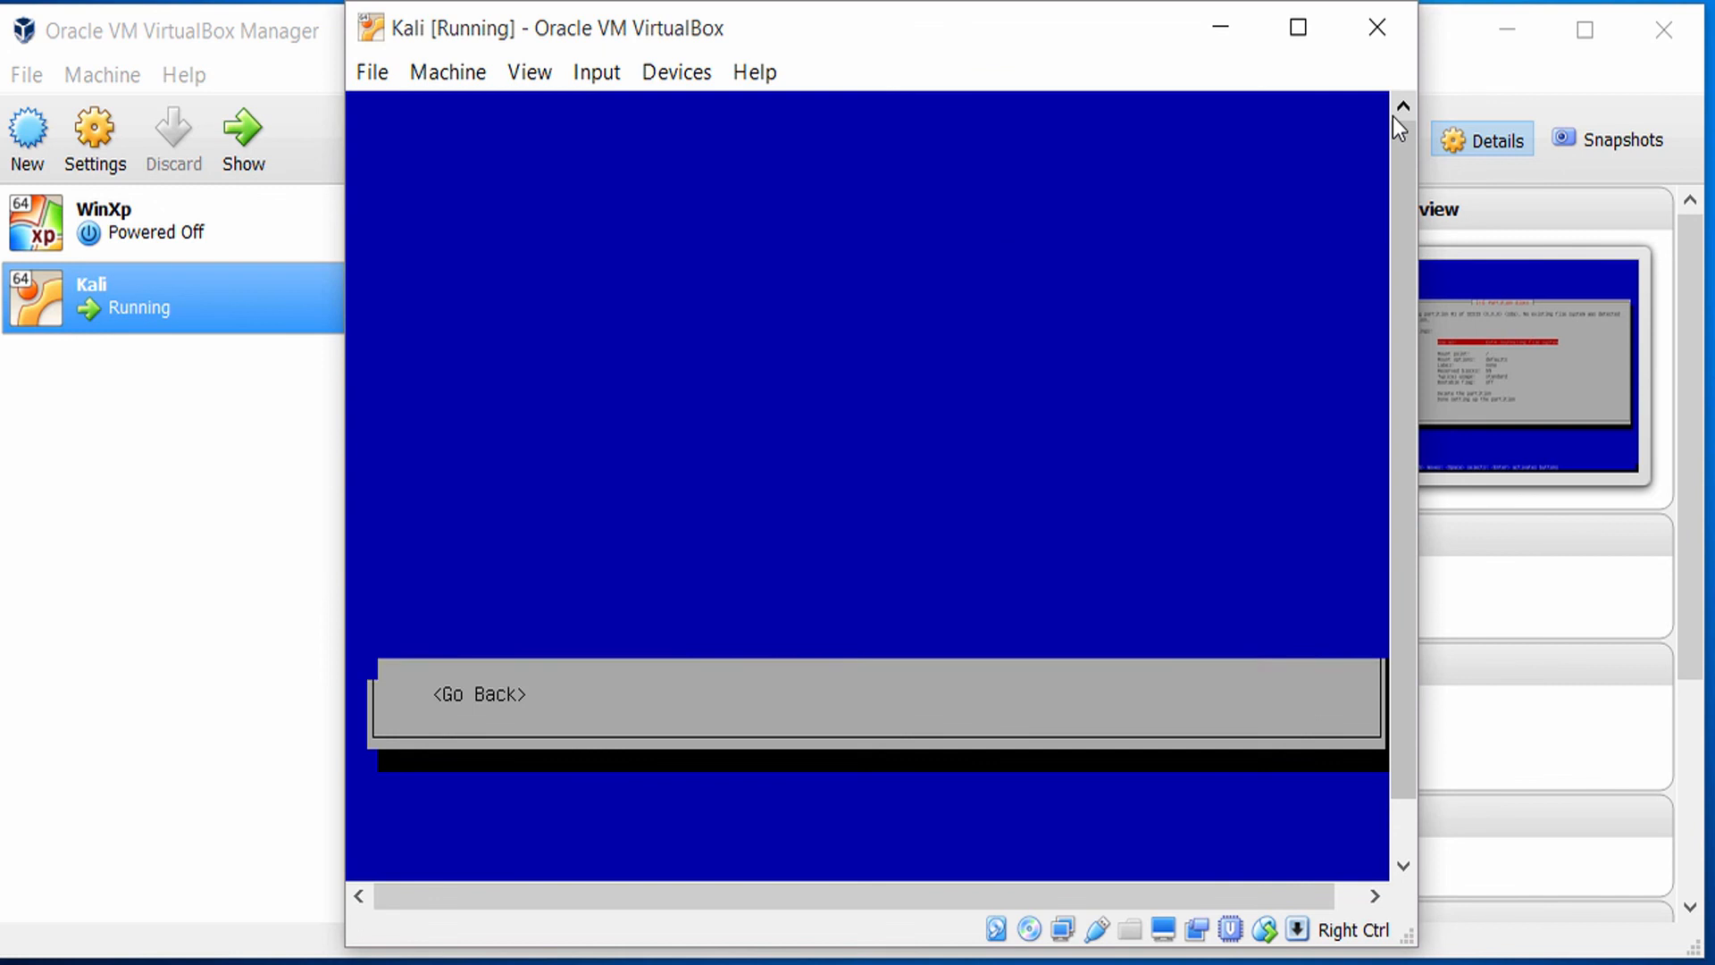
key(Down)
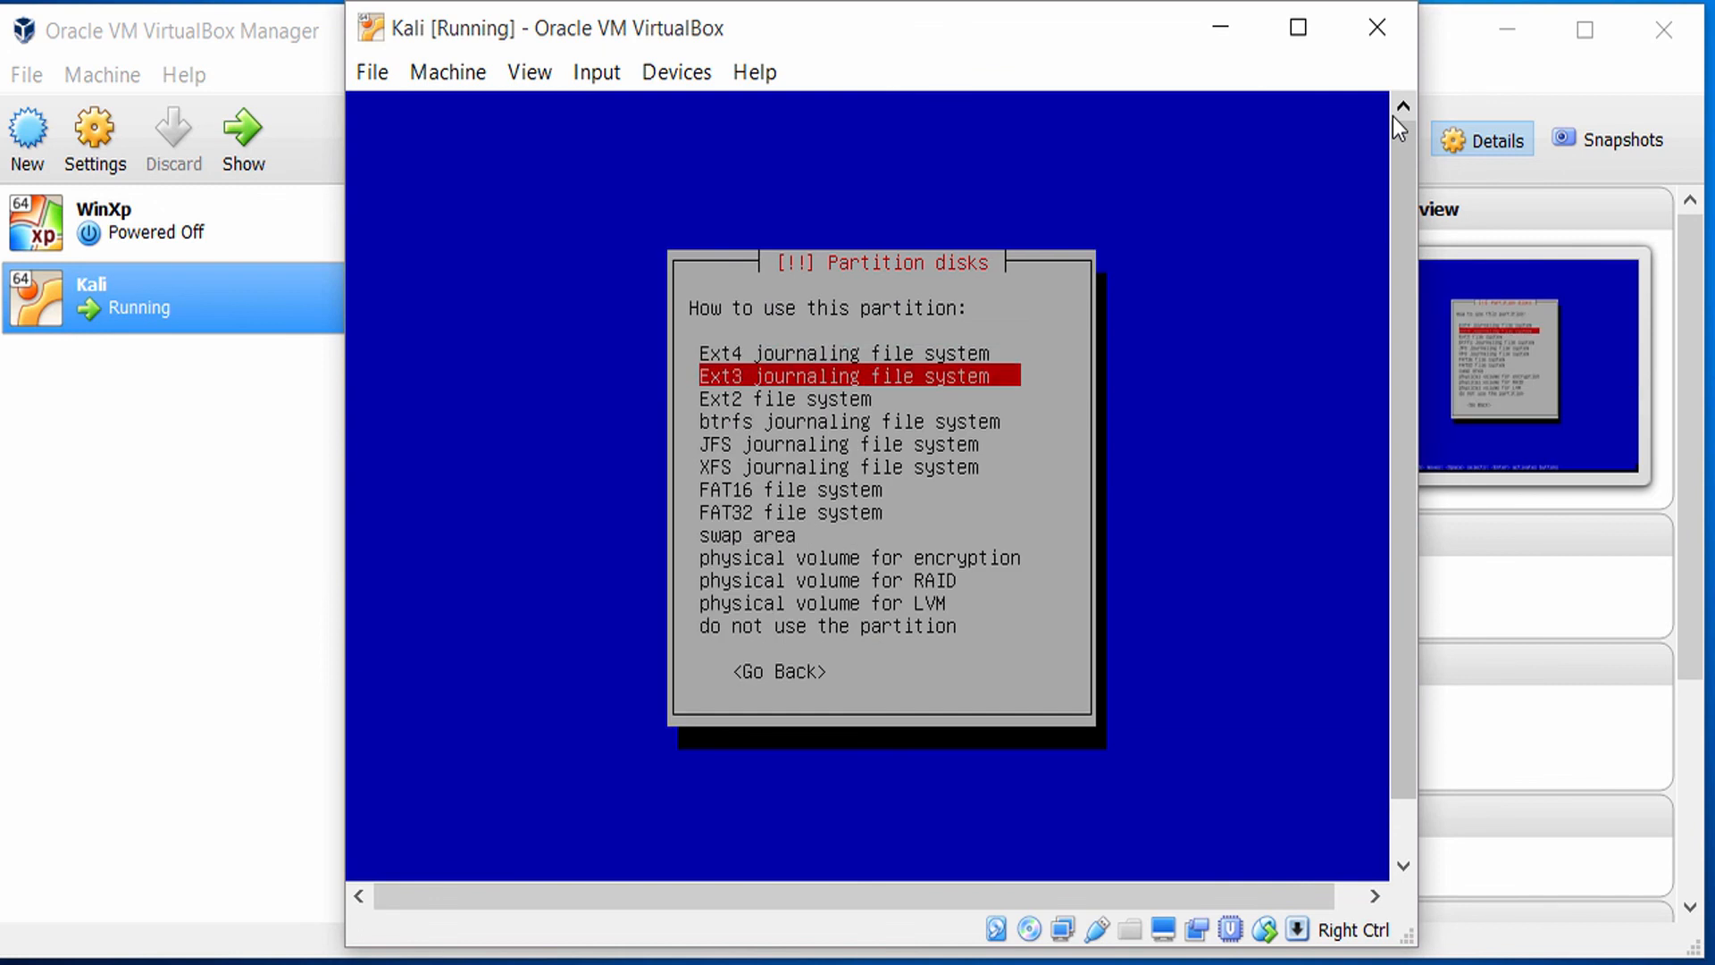
key(Return)
key(Down)
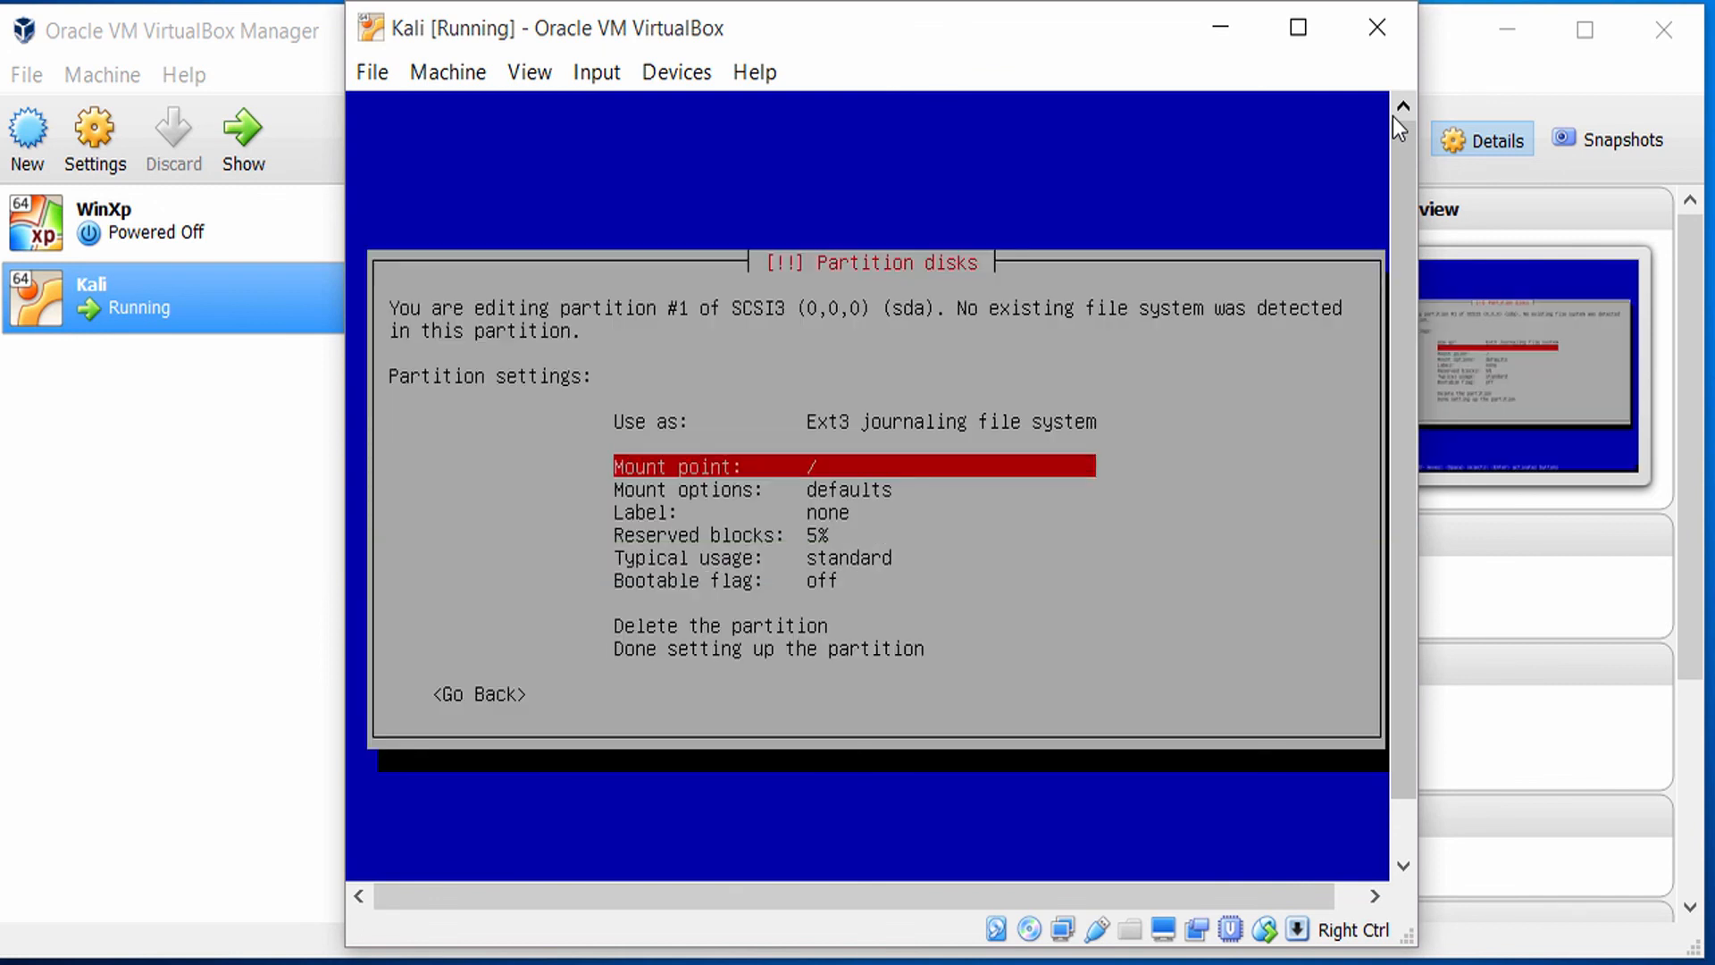
key(Return)
key(Down)
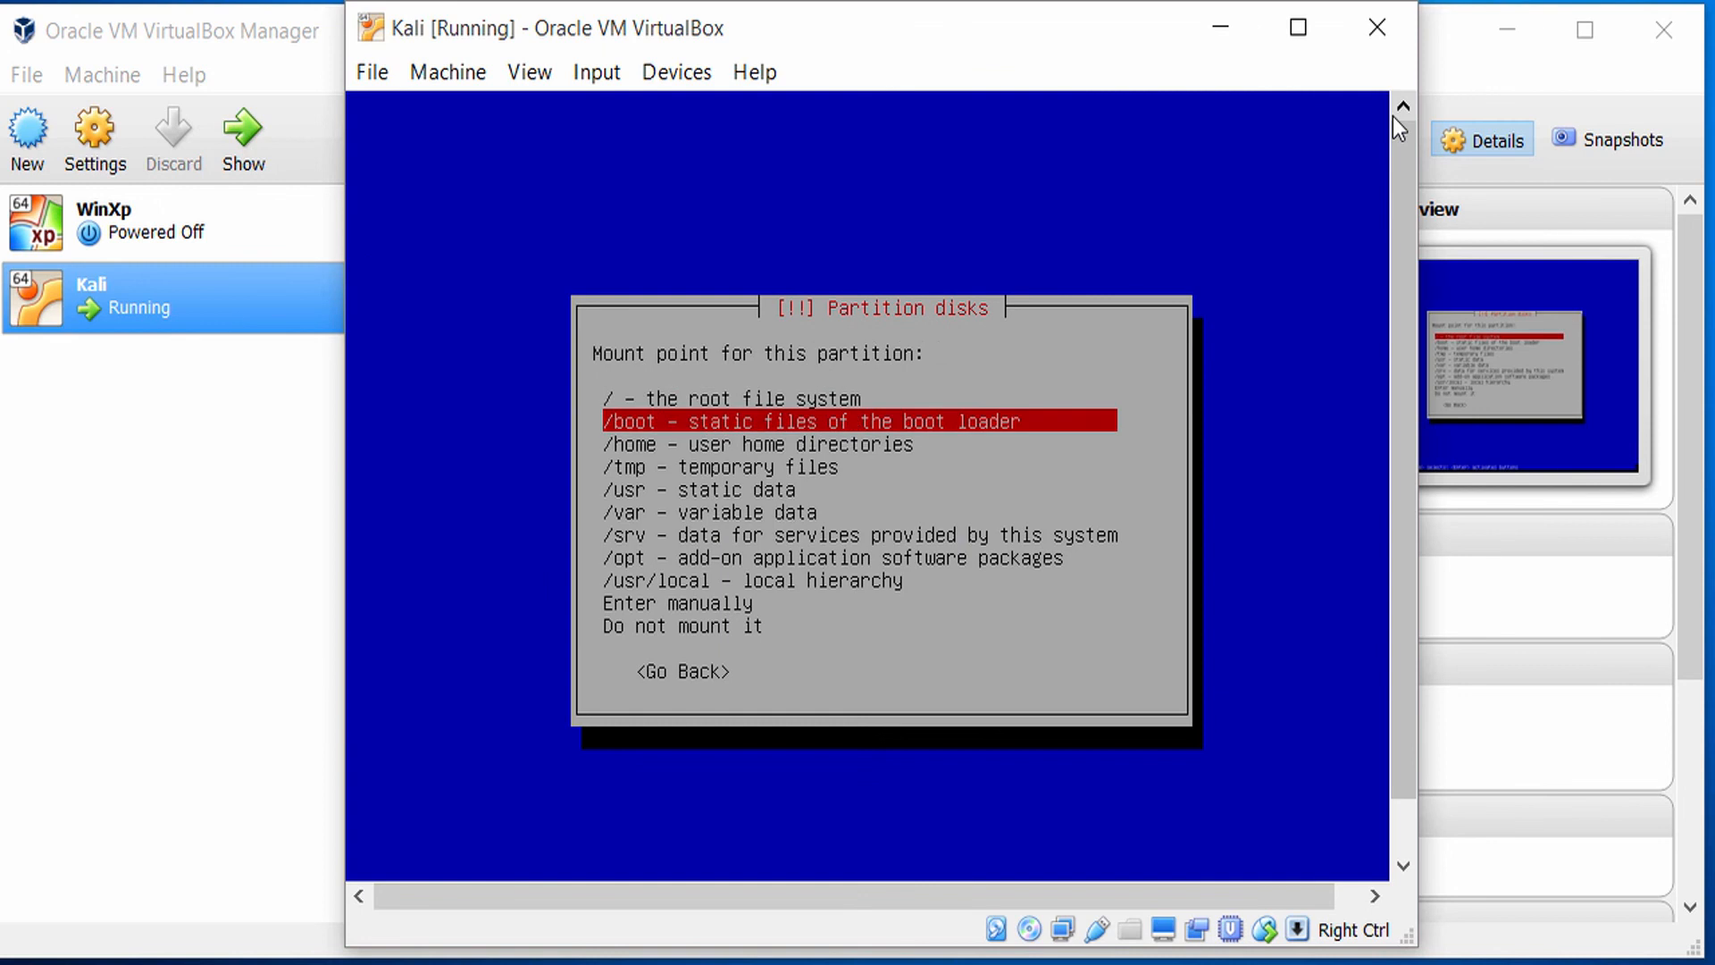
key(Return)
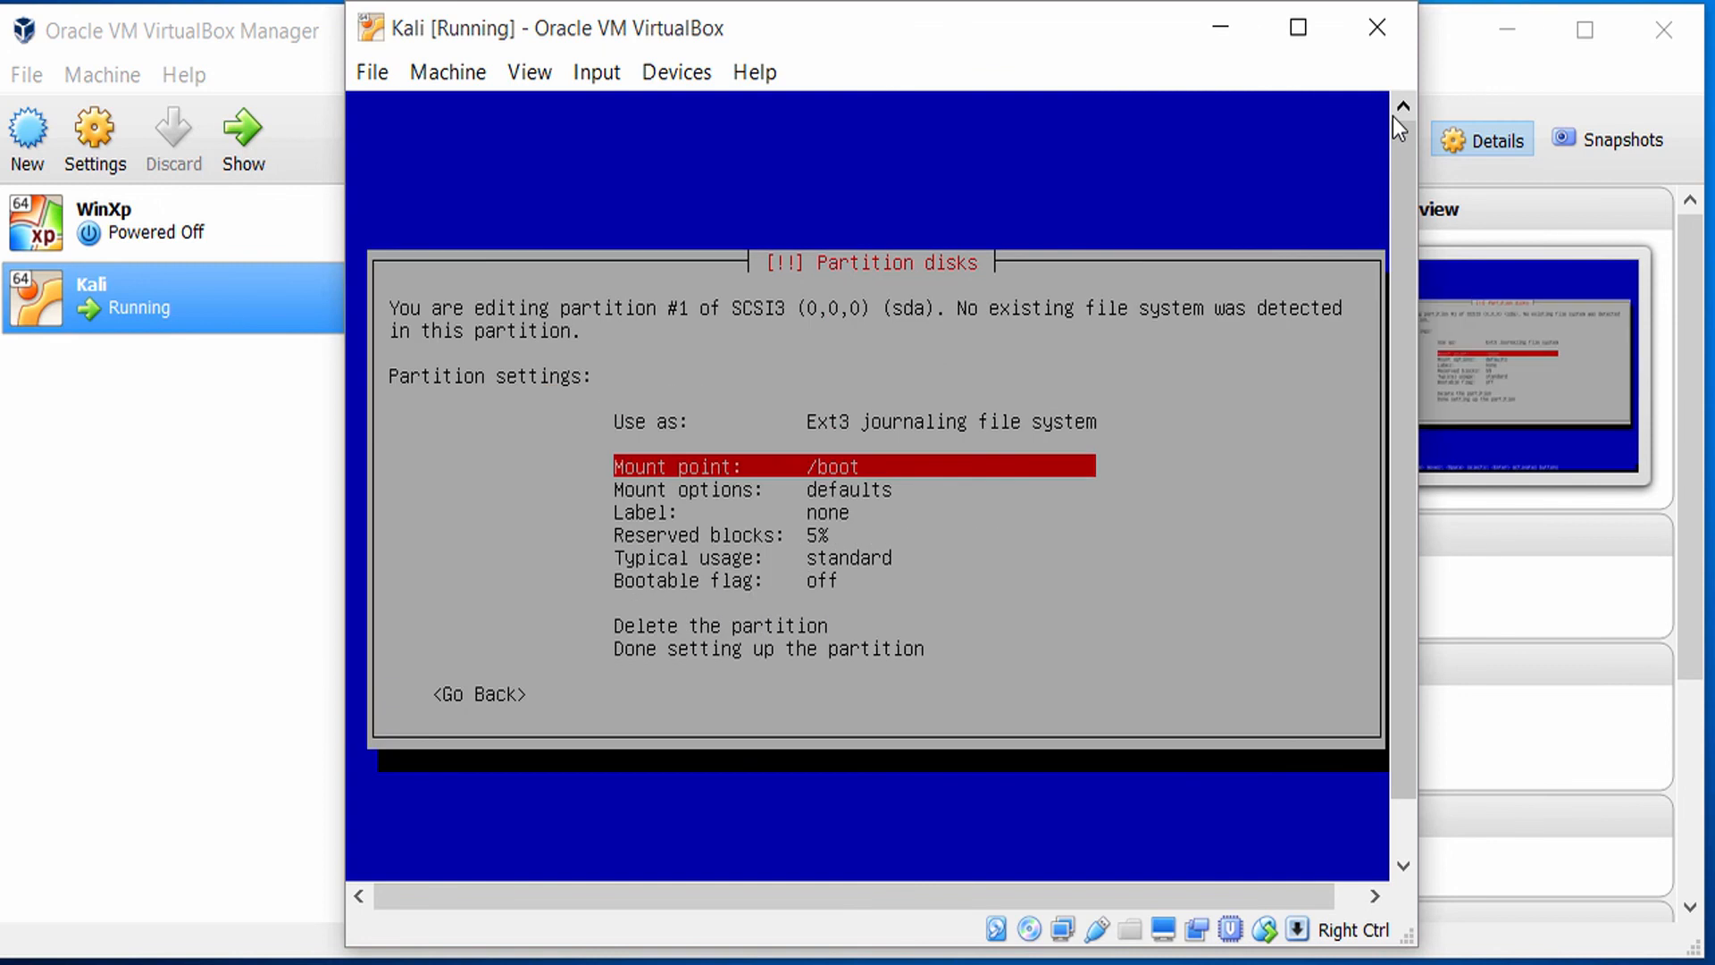
Review the remaining settings of the /boot partition, including mount options, label, reserved blocks, typical usage and bootable flag.
key(Down)
key(Down)
key(Down)
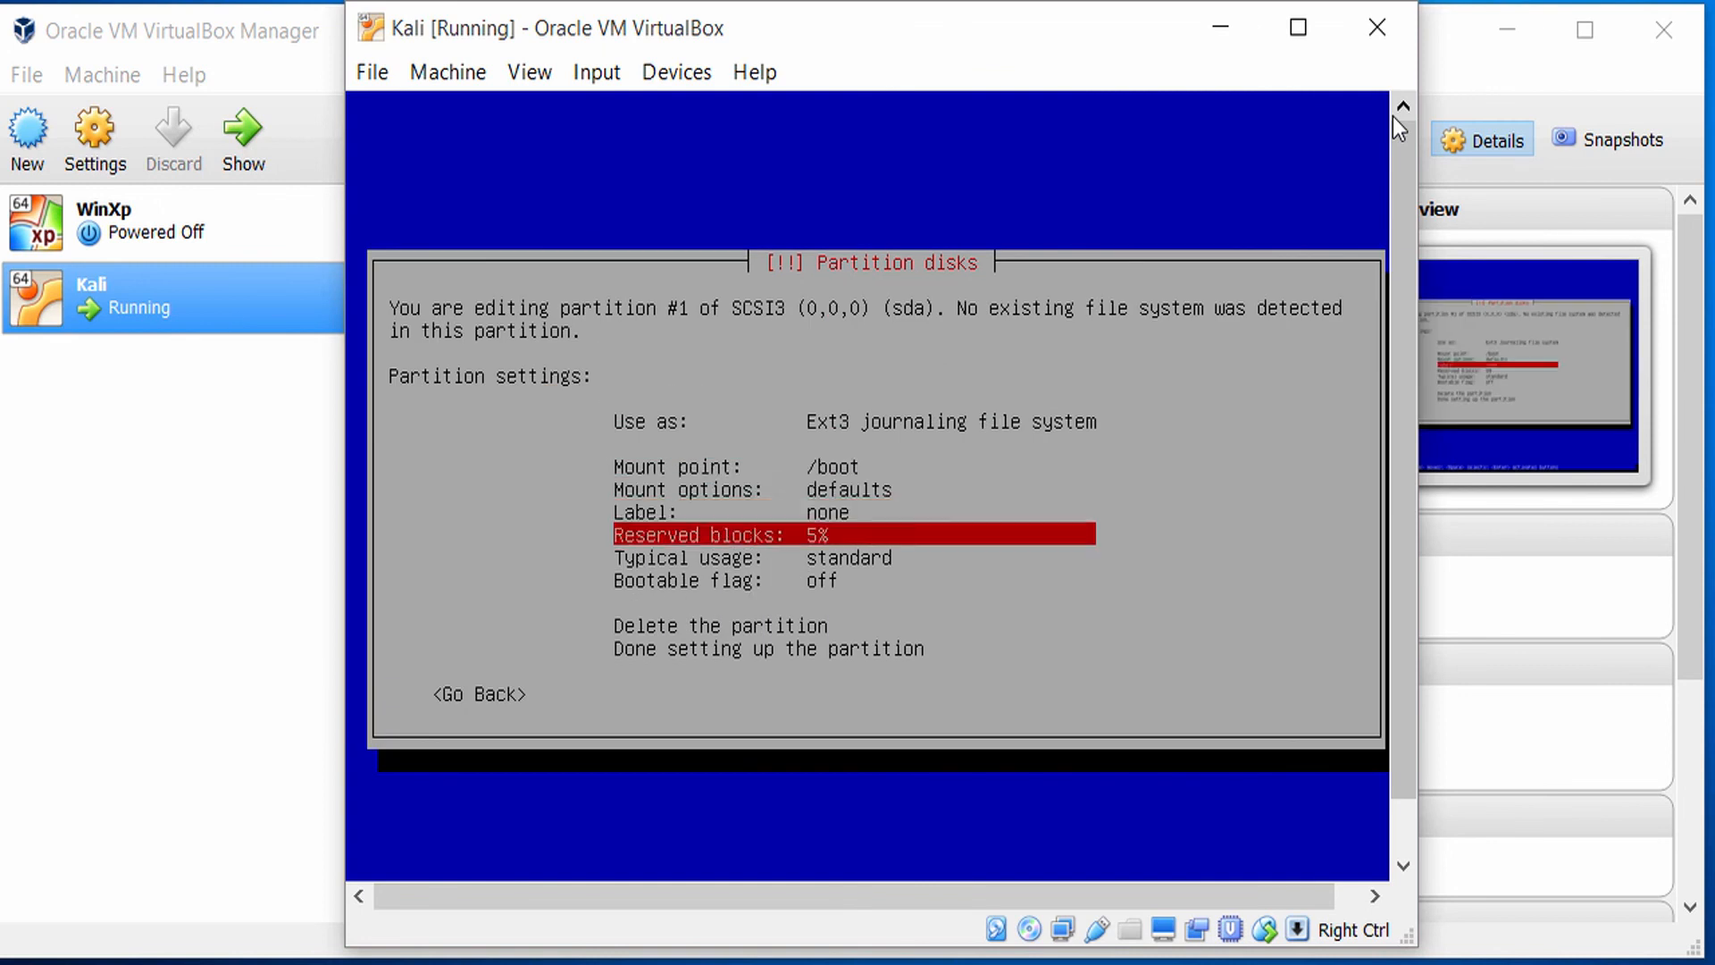
key(Down)
key(Down)
key(Down)
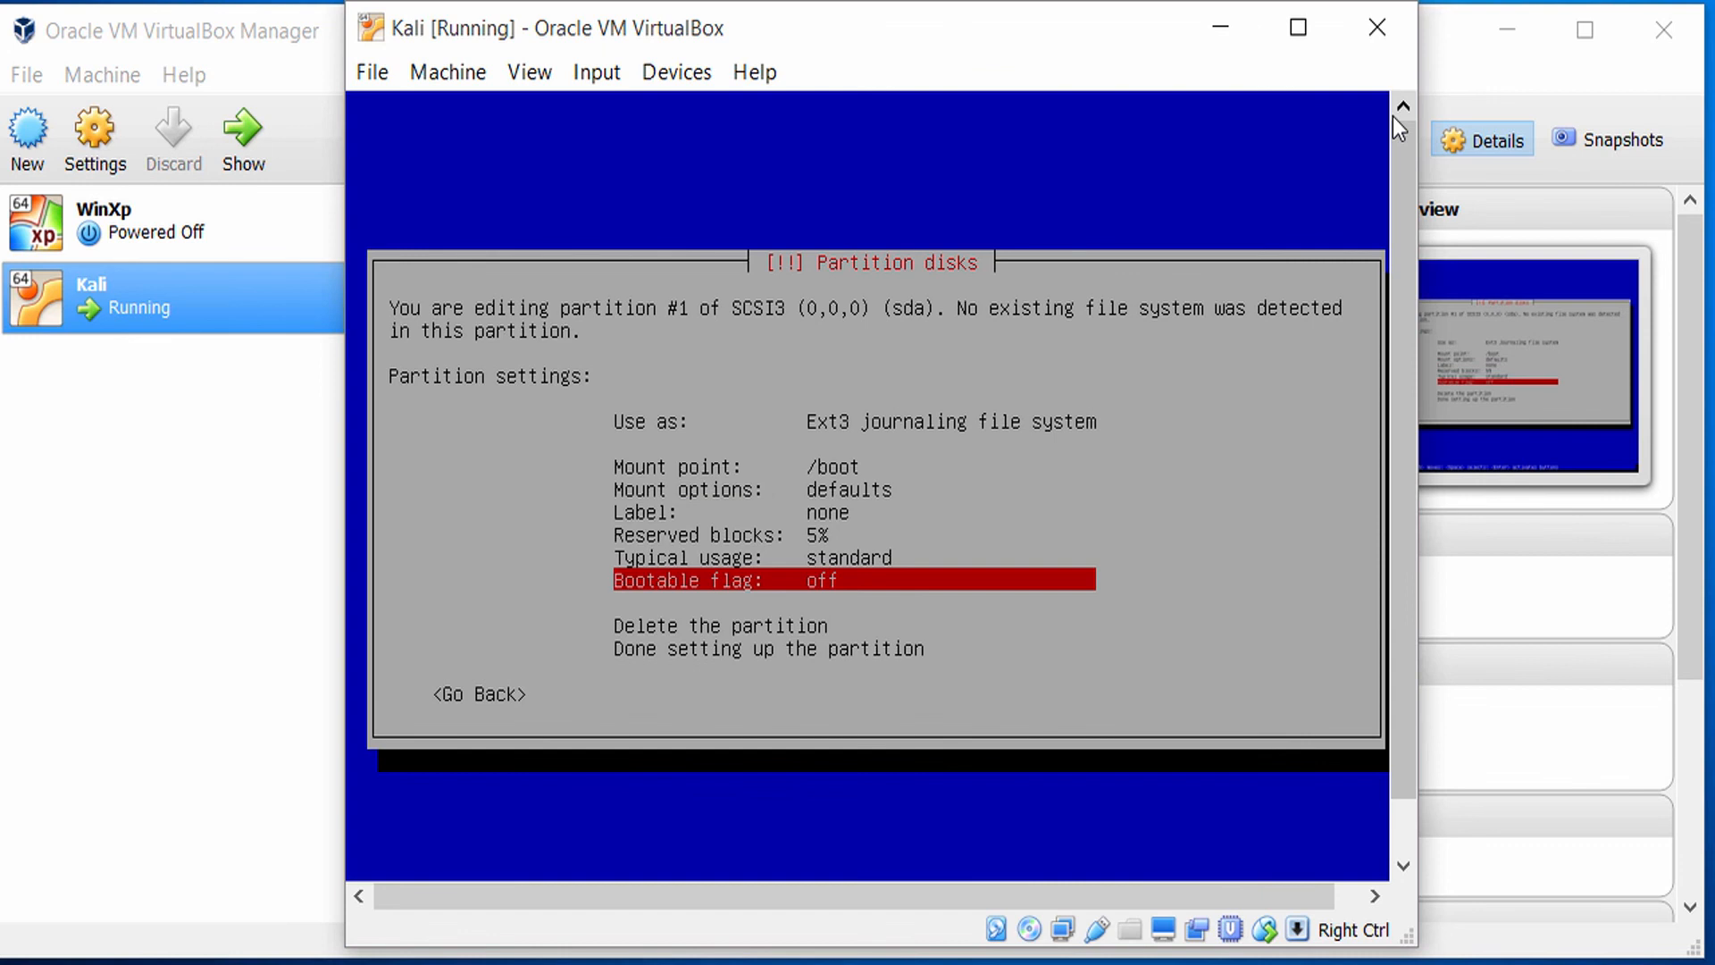
key(Down)
key(Down)
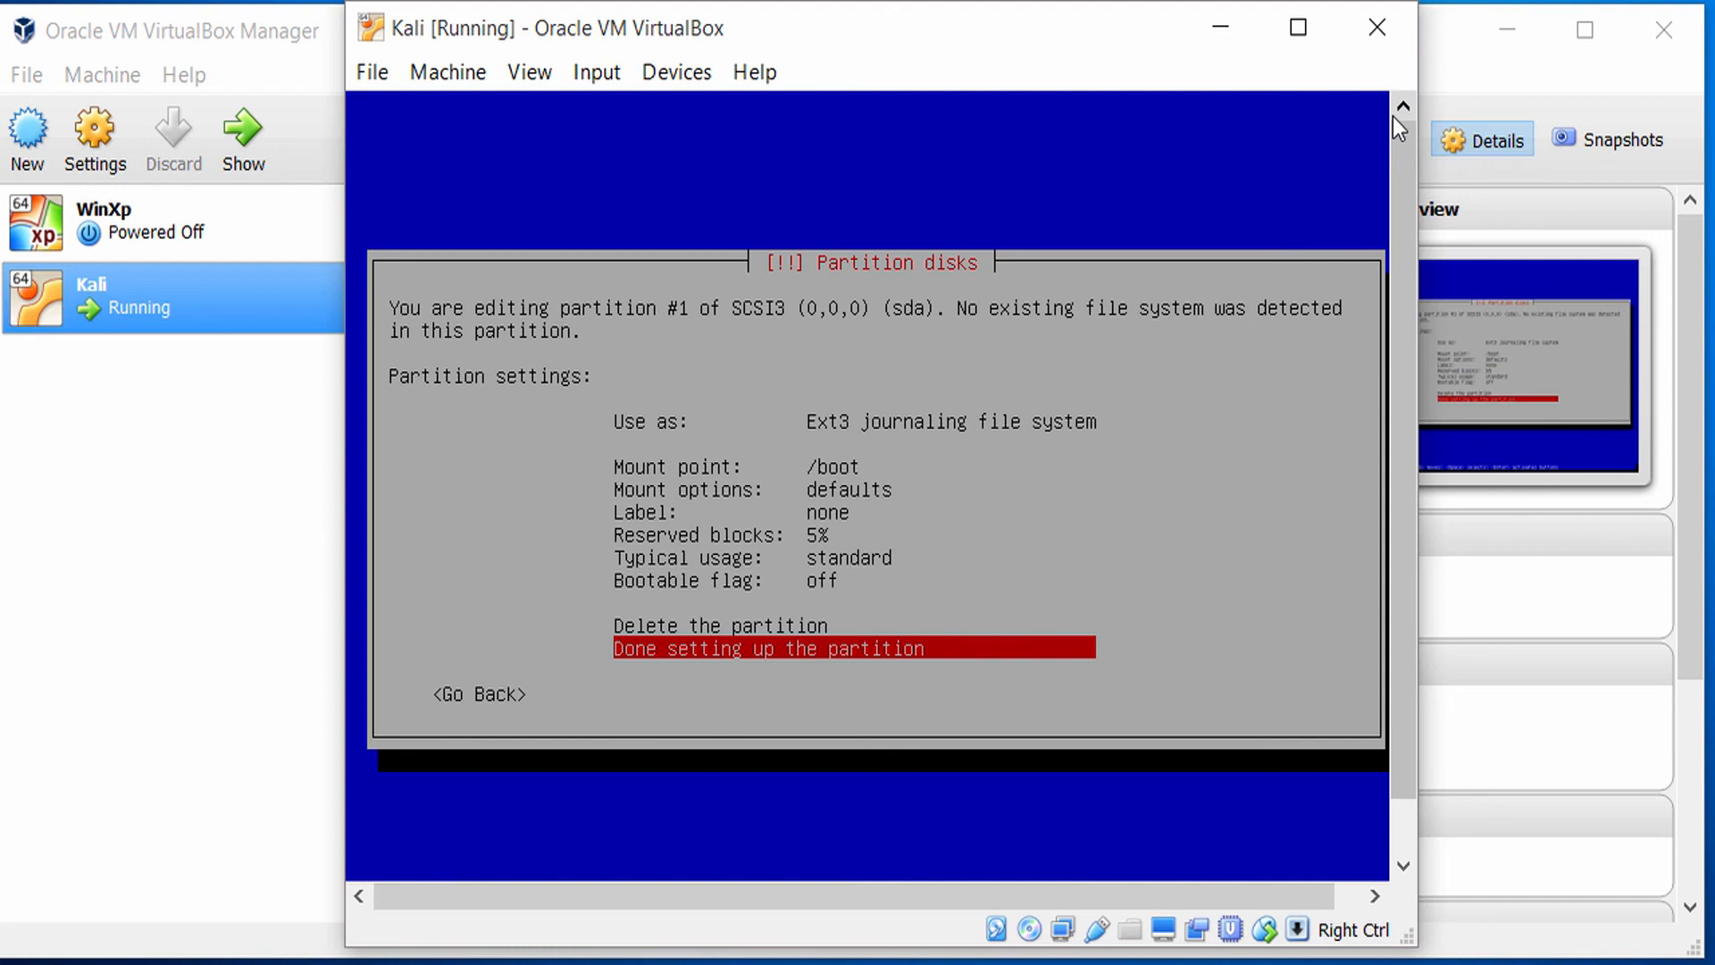
key(Up)
key(Up)
key(Up)
key(Up)
key(Up)
key(Up)
key(Up)
key(Up)
key(Up)
key(Up)
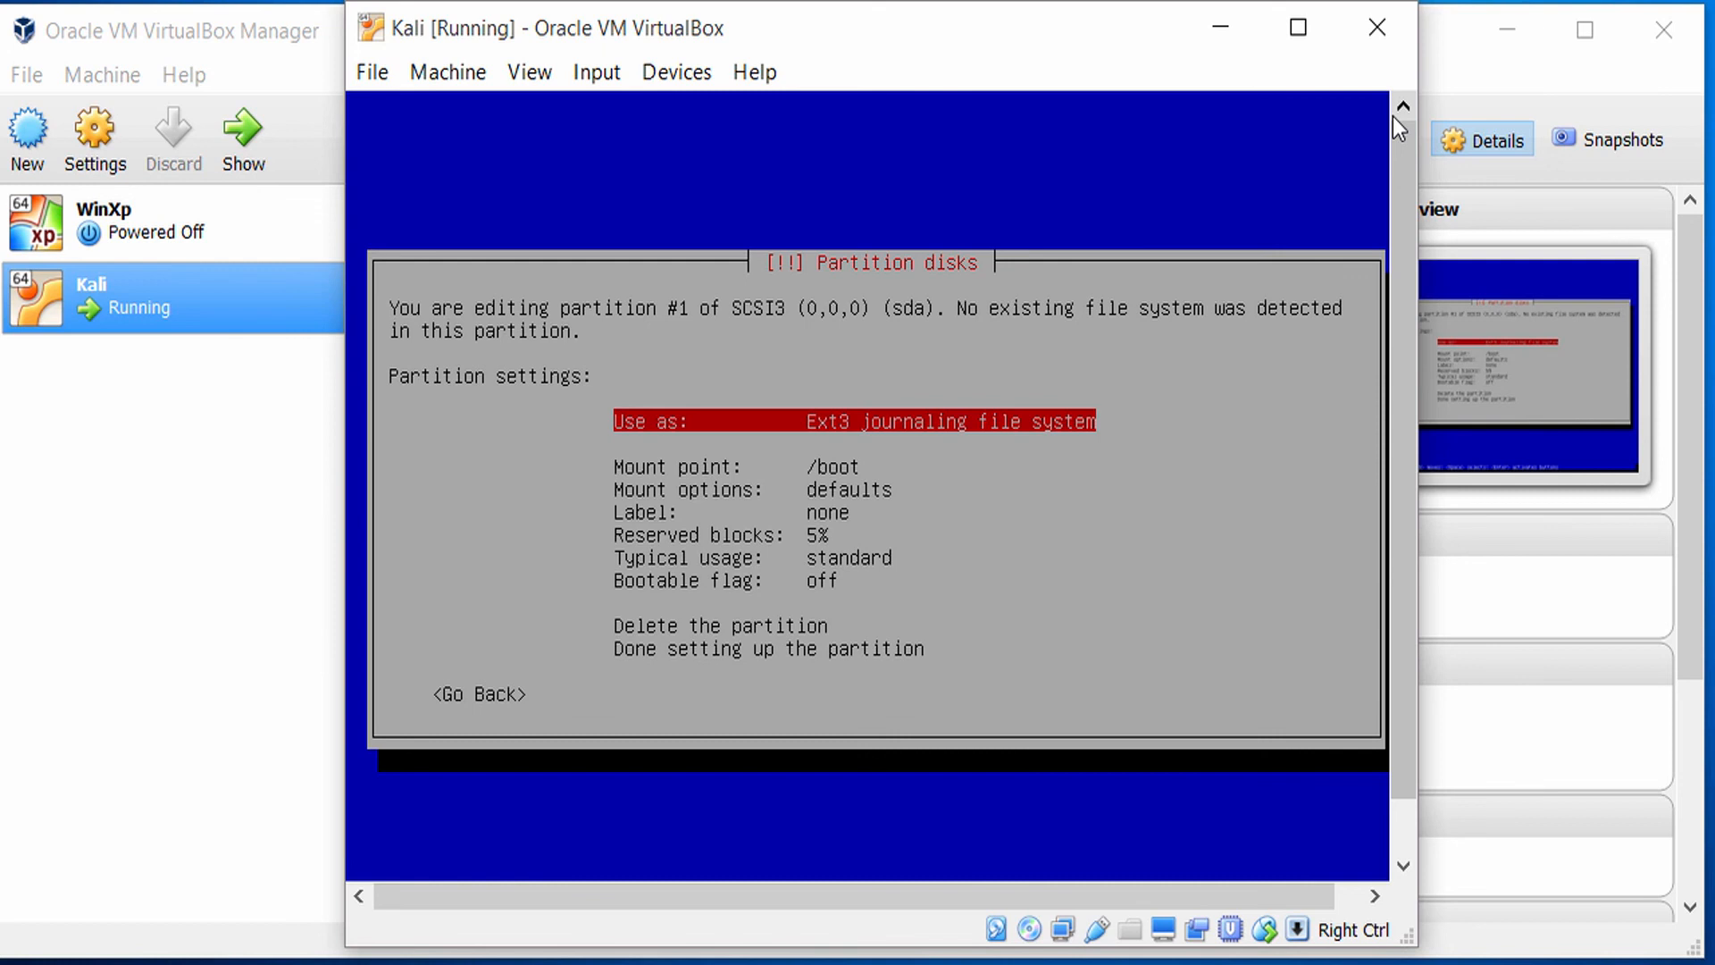
Finish setting up the /boot partition and return to the partition overview.
key(Down)
key(Down)
key(Down)
key(Down)
key(Down)
key(Down)
key(Down)
key(Down)
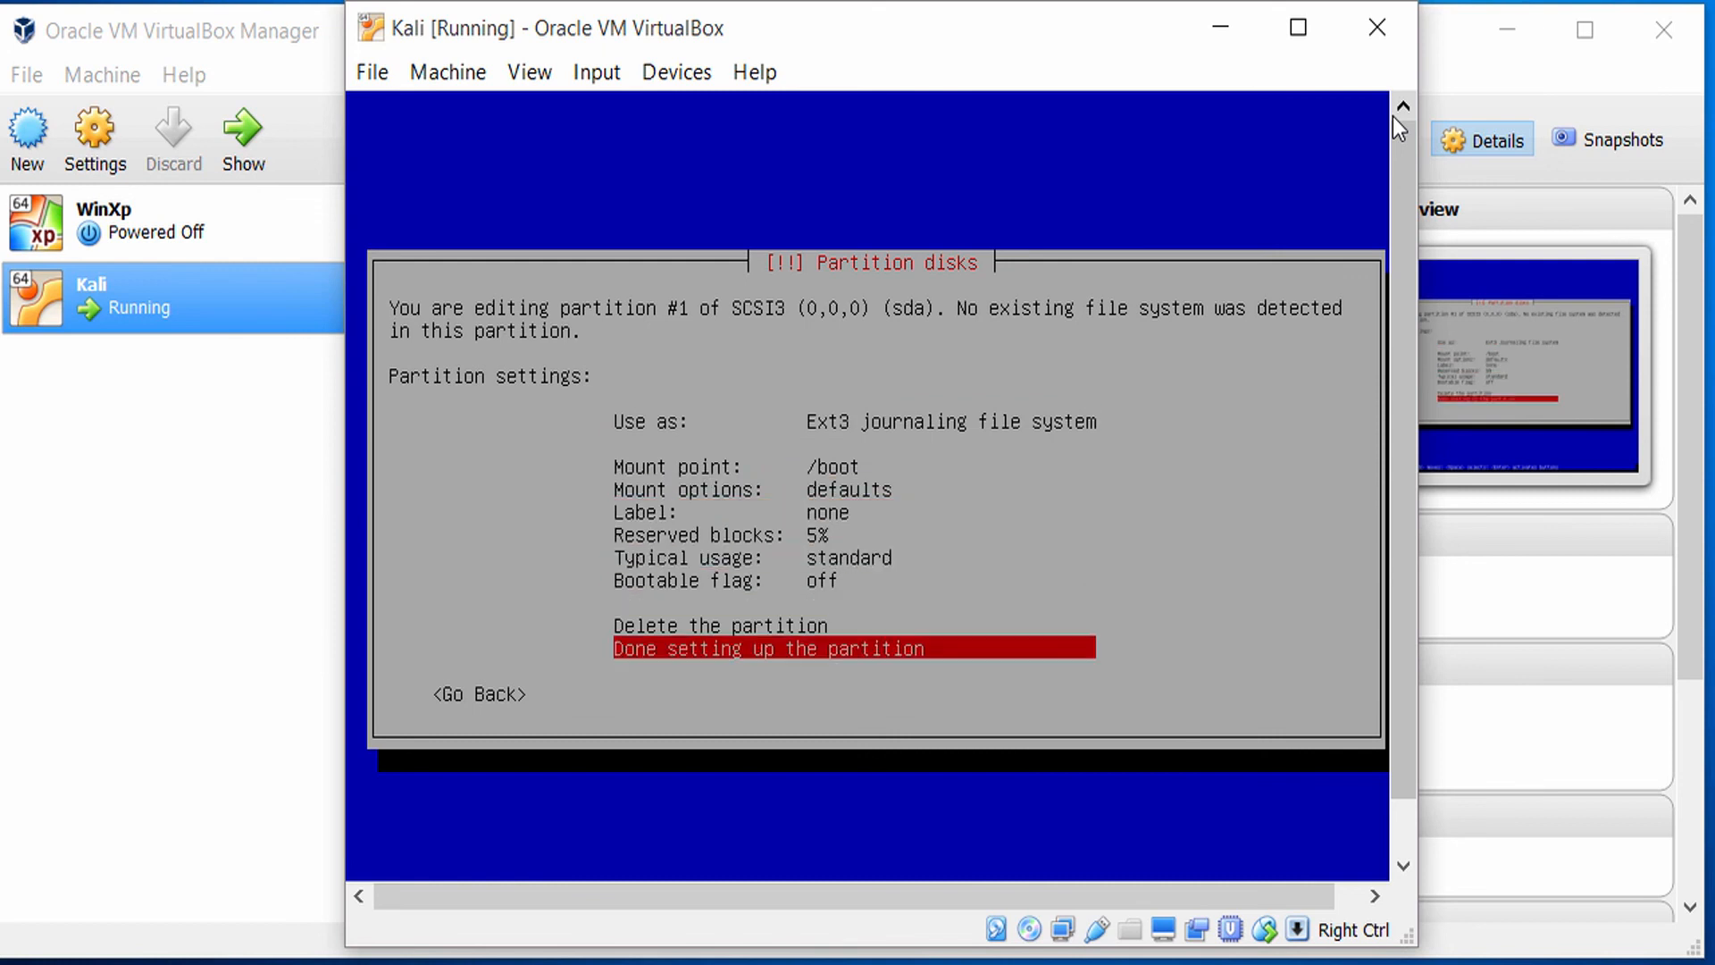
key(Return)
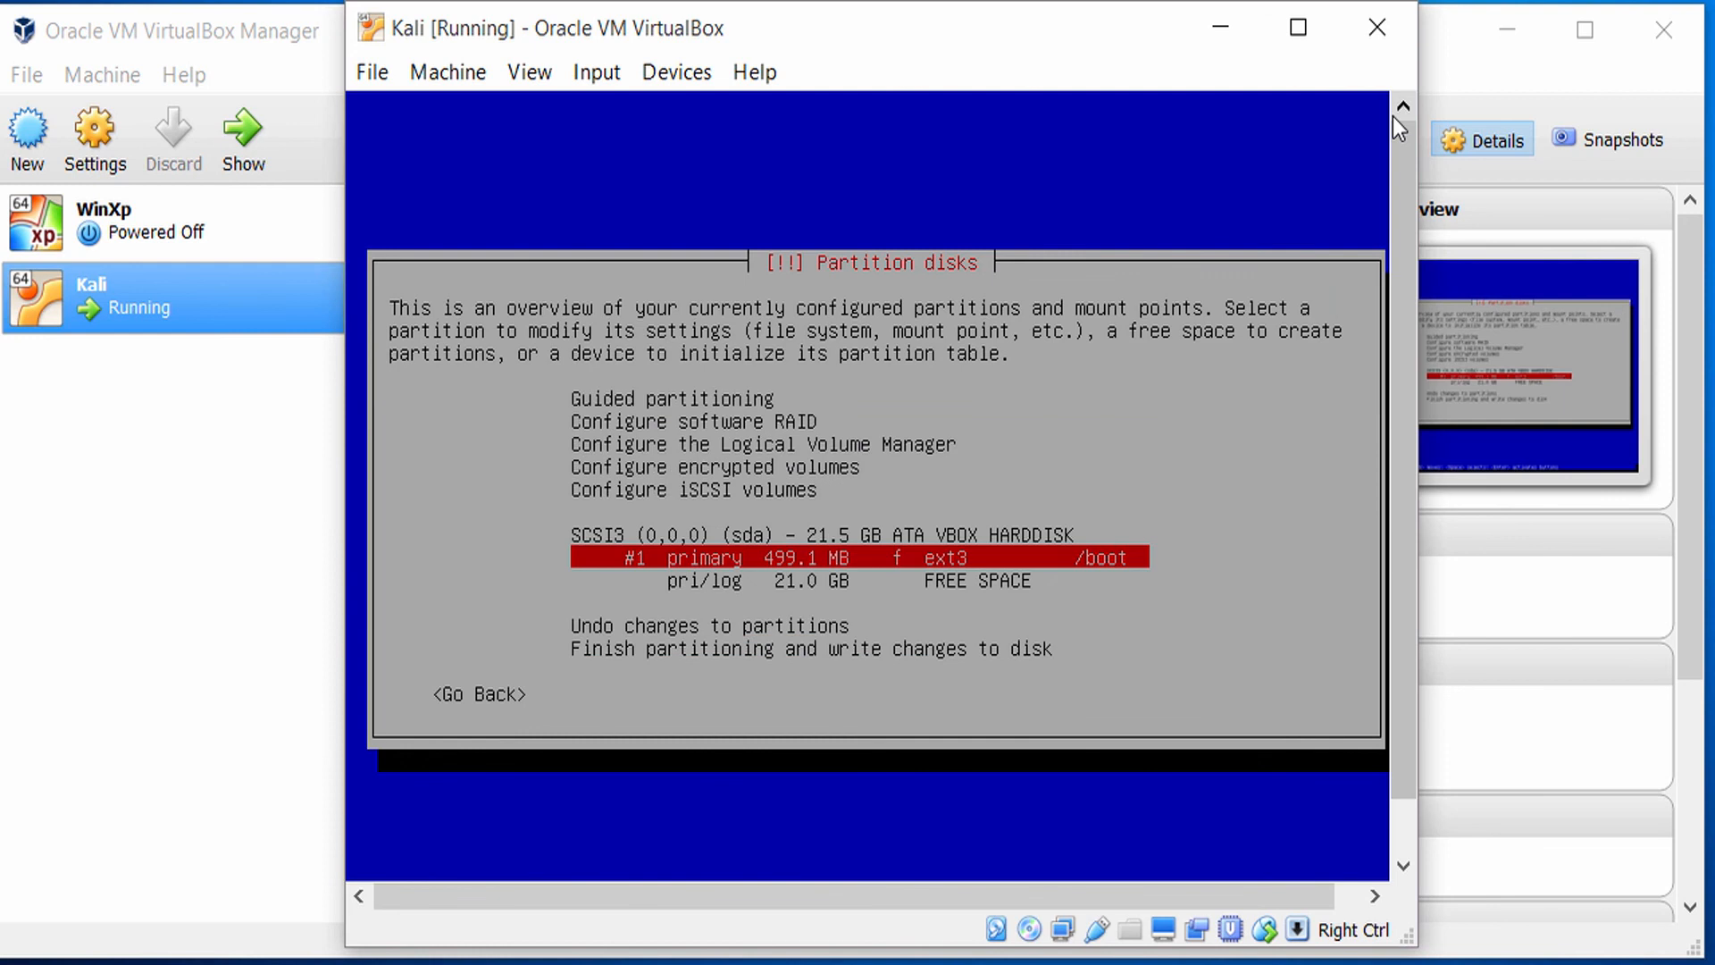
Choose to create another partition in the free space remaining beside the /boot partition.
key(Down)
key(Up)
key(Down)
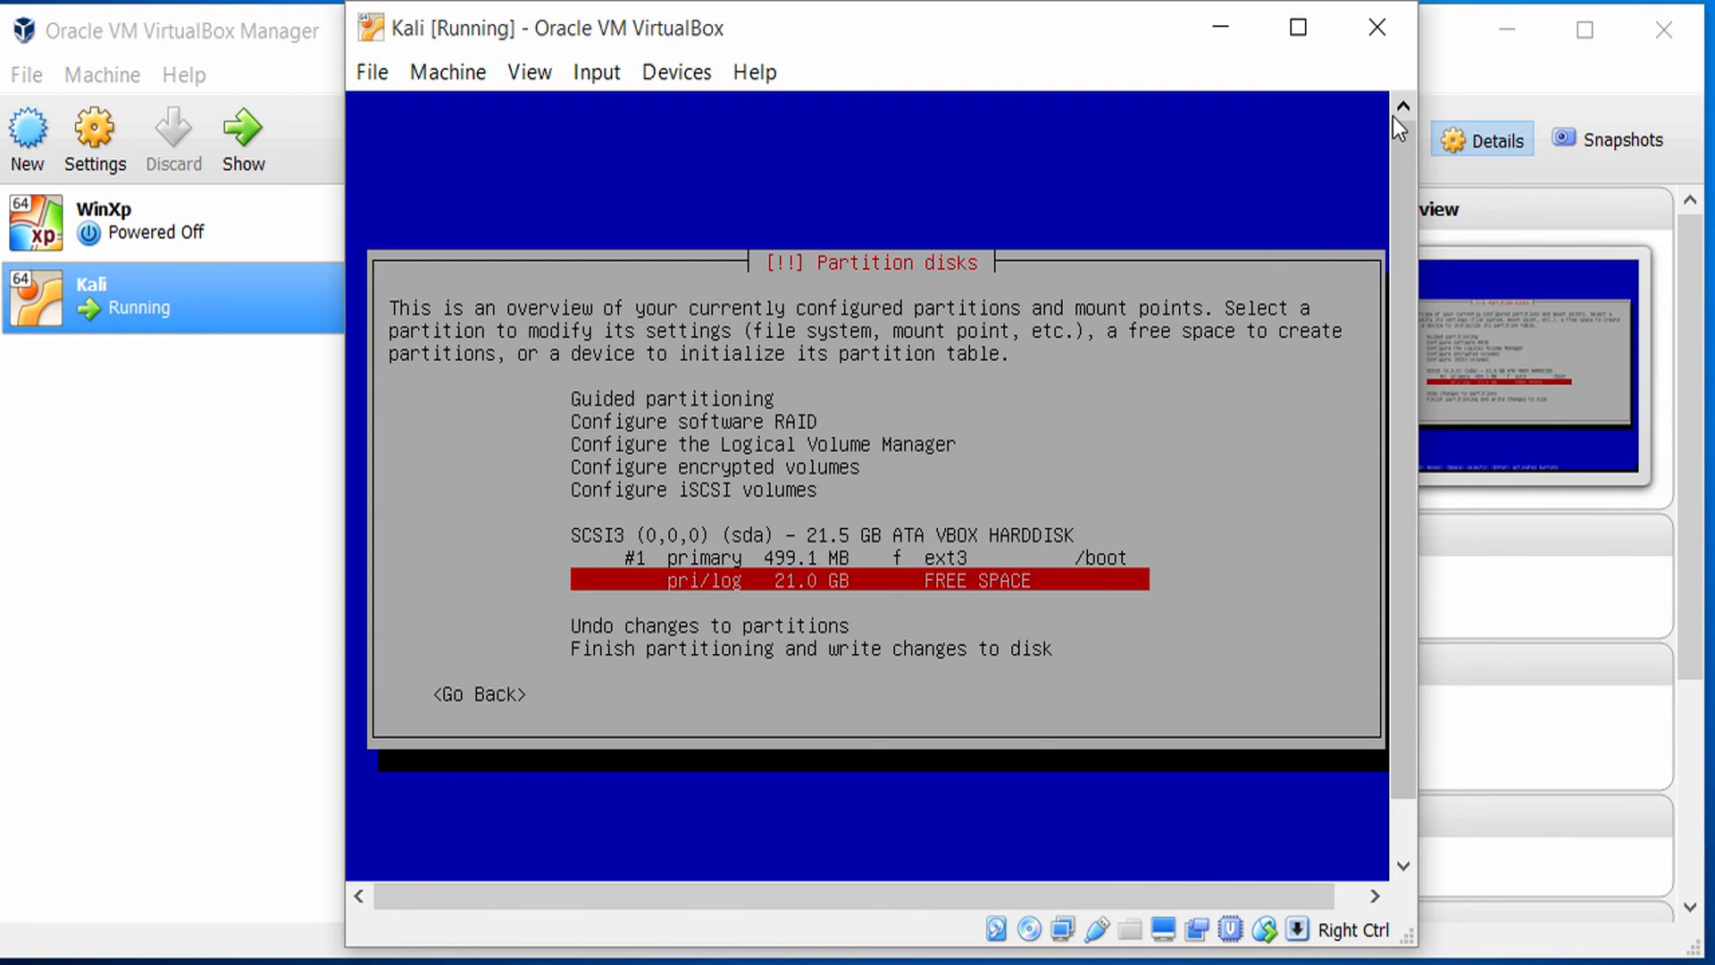
key(Return)
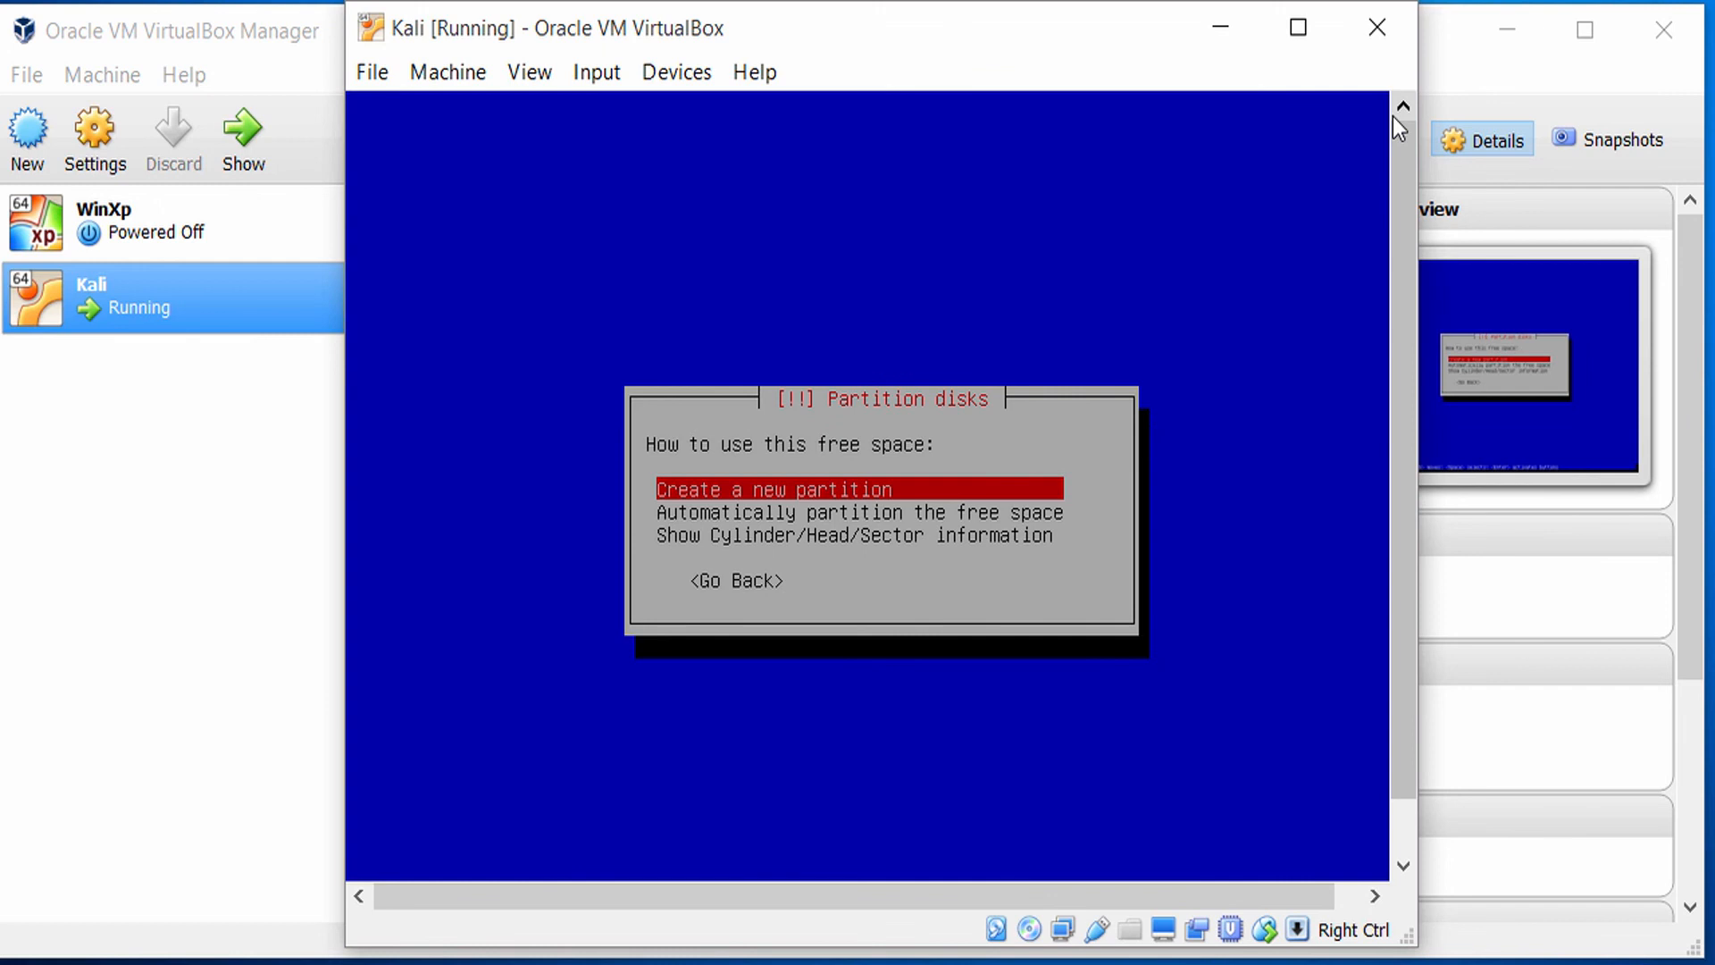
key(Return)
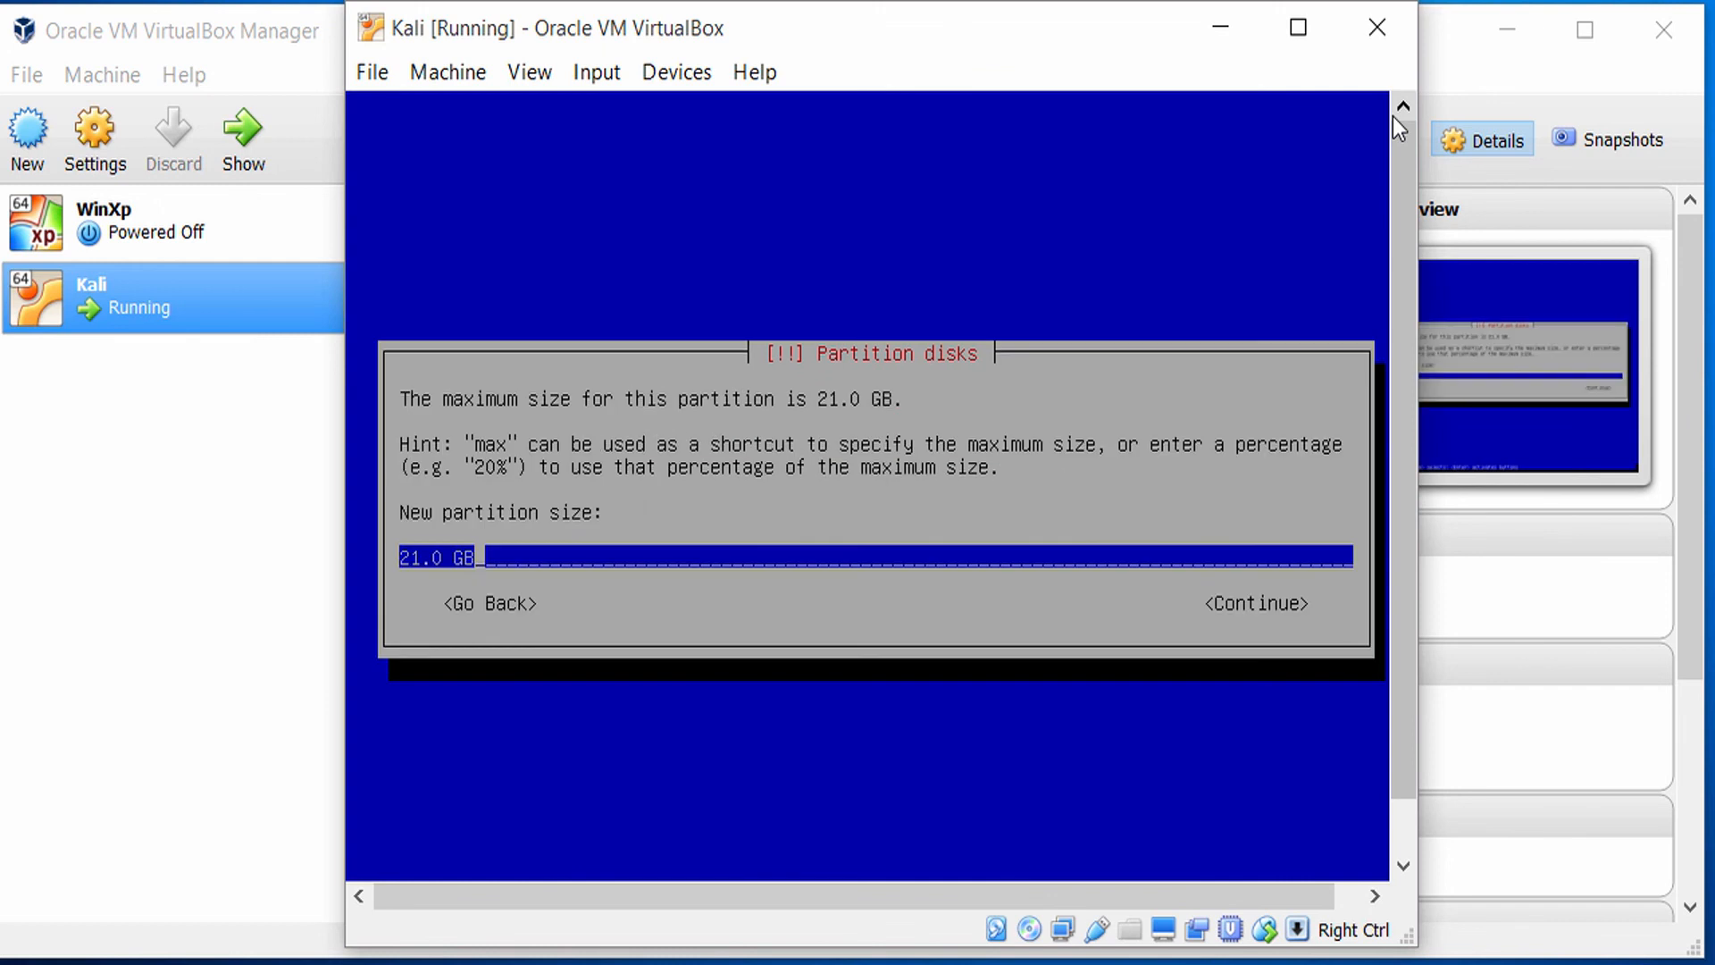
Set the second partition's size to 4.0 GB, make it Primary and accept the preselected location.
key(Left)
key(Left)
key(Left)
key(Left)
key(Left)
key(BackSpace)
key(BackSpace)
text(4)
key(Right)
key(Right)
key(Right)
key(Right)
key(Right)
key(Tab)
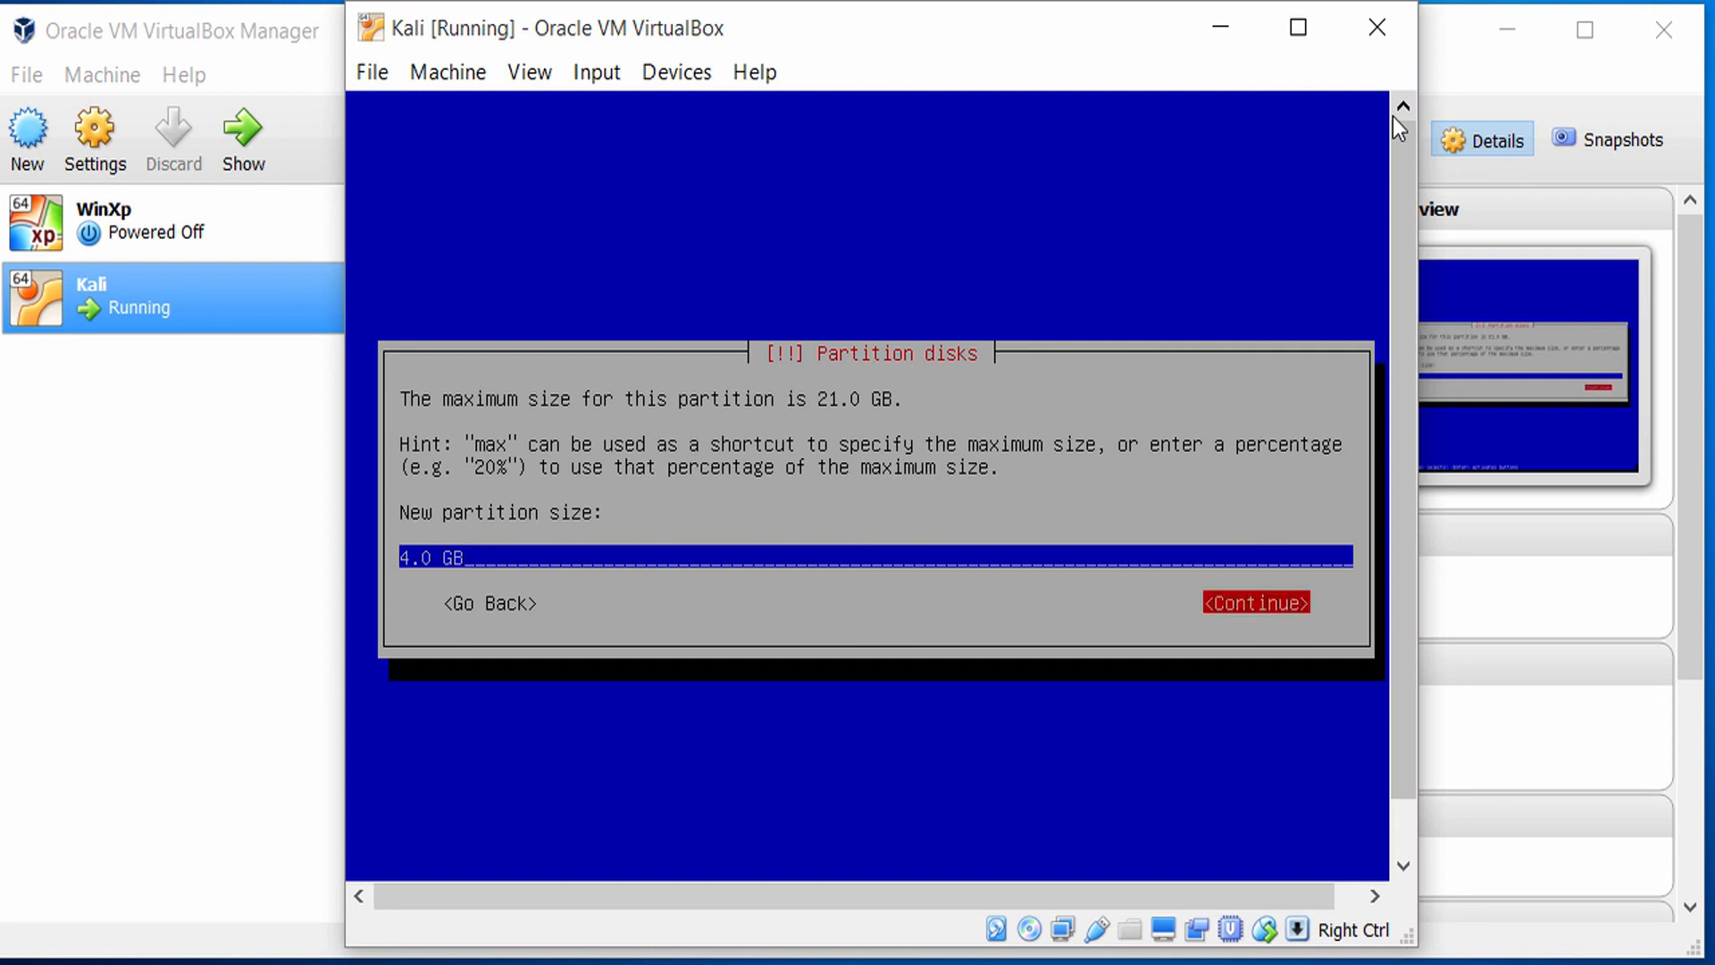
key(Return)
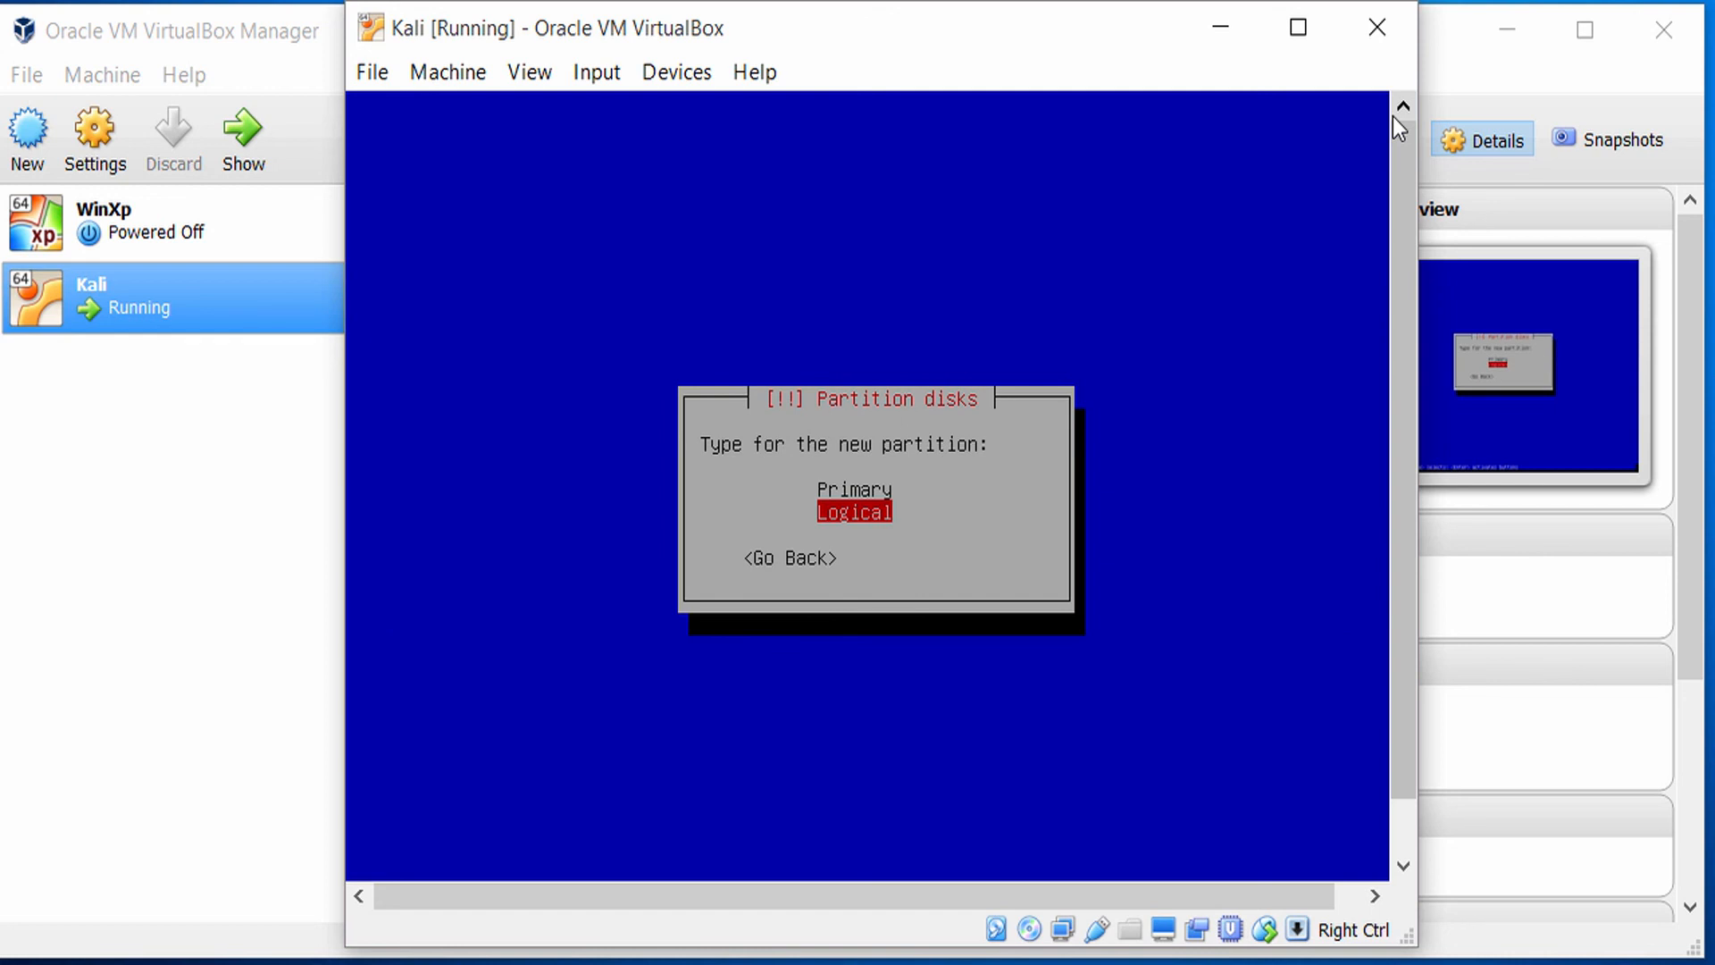
key(Up)
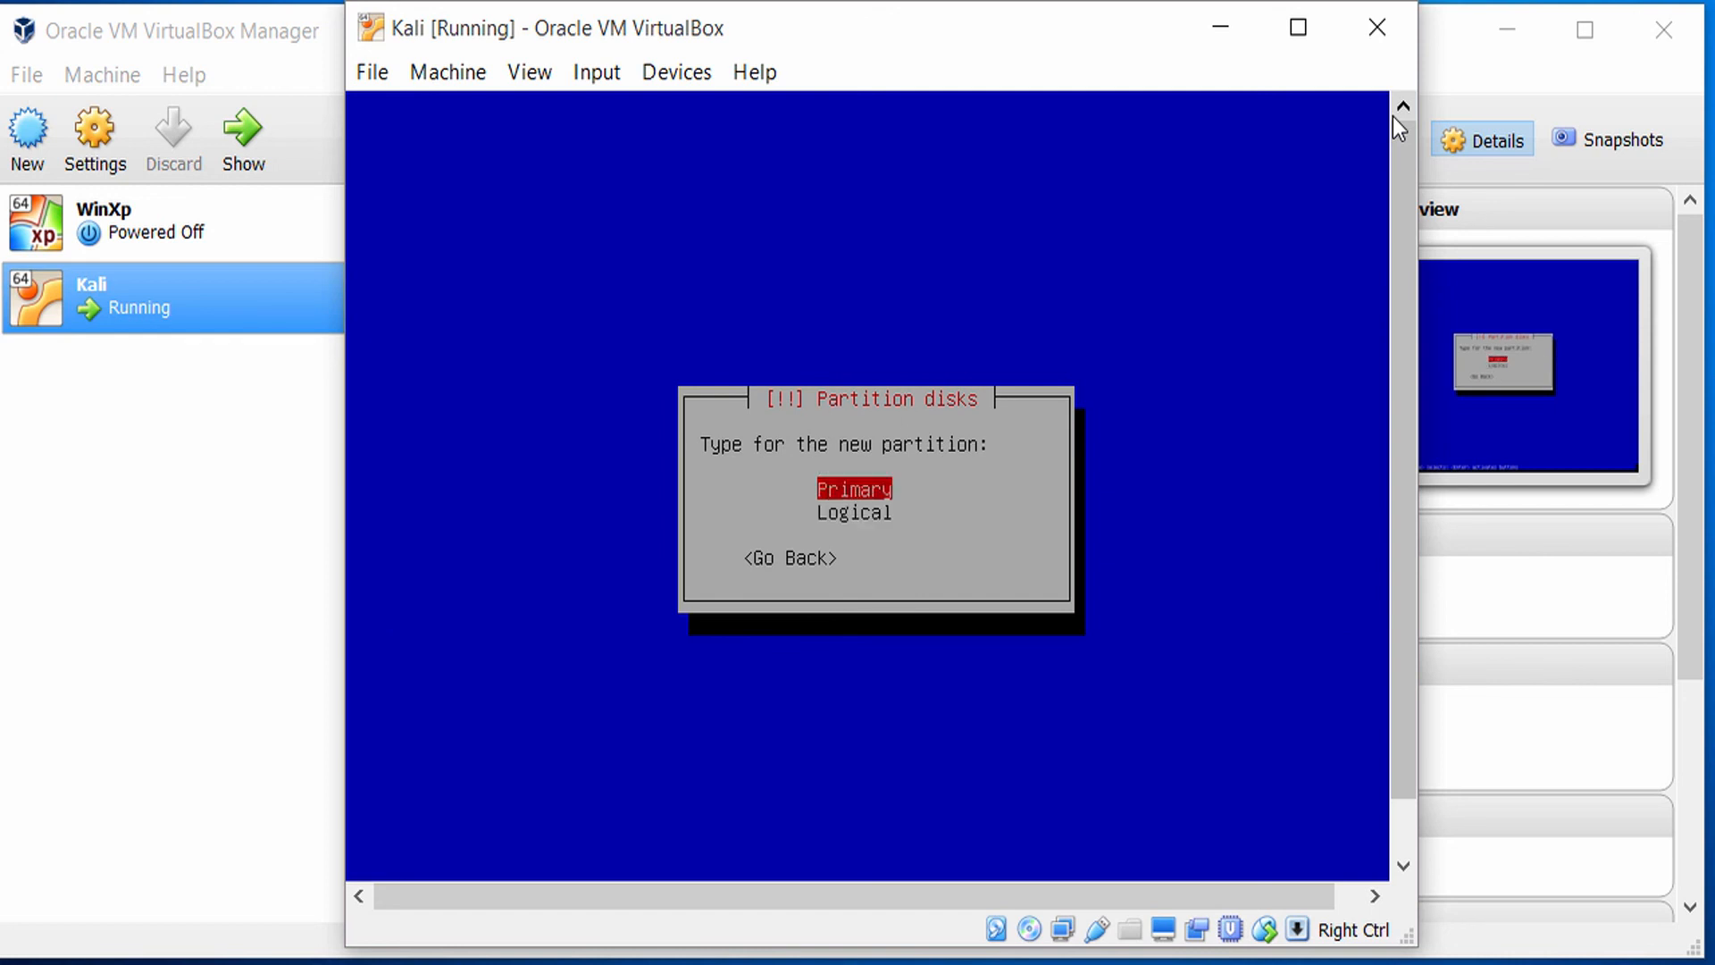
key(Return)
key(Return)
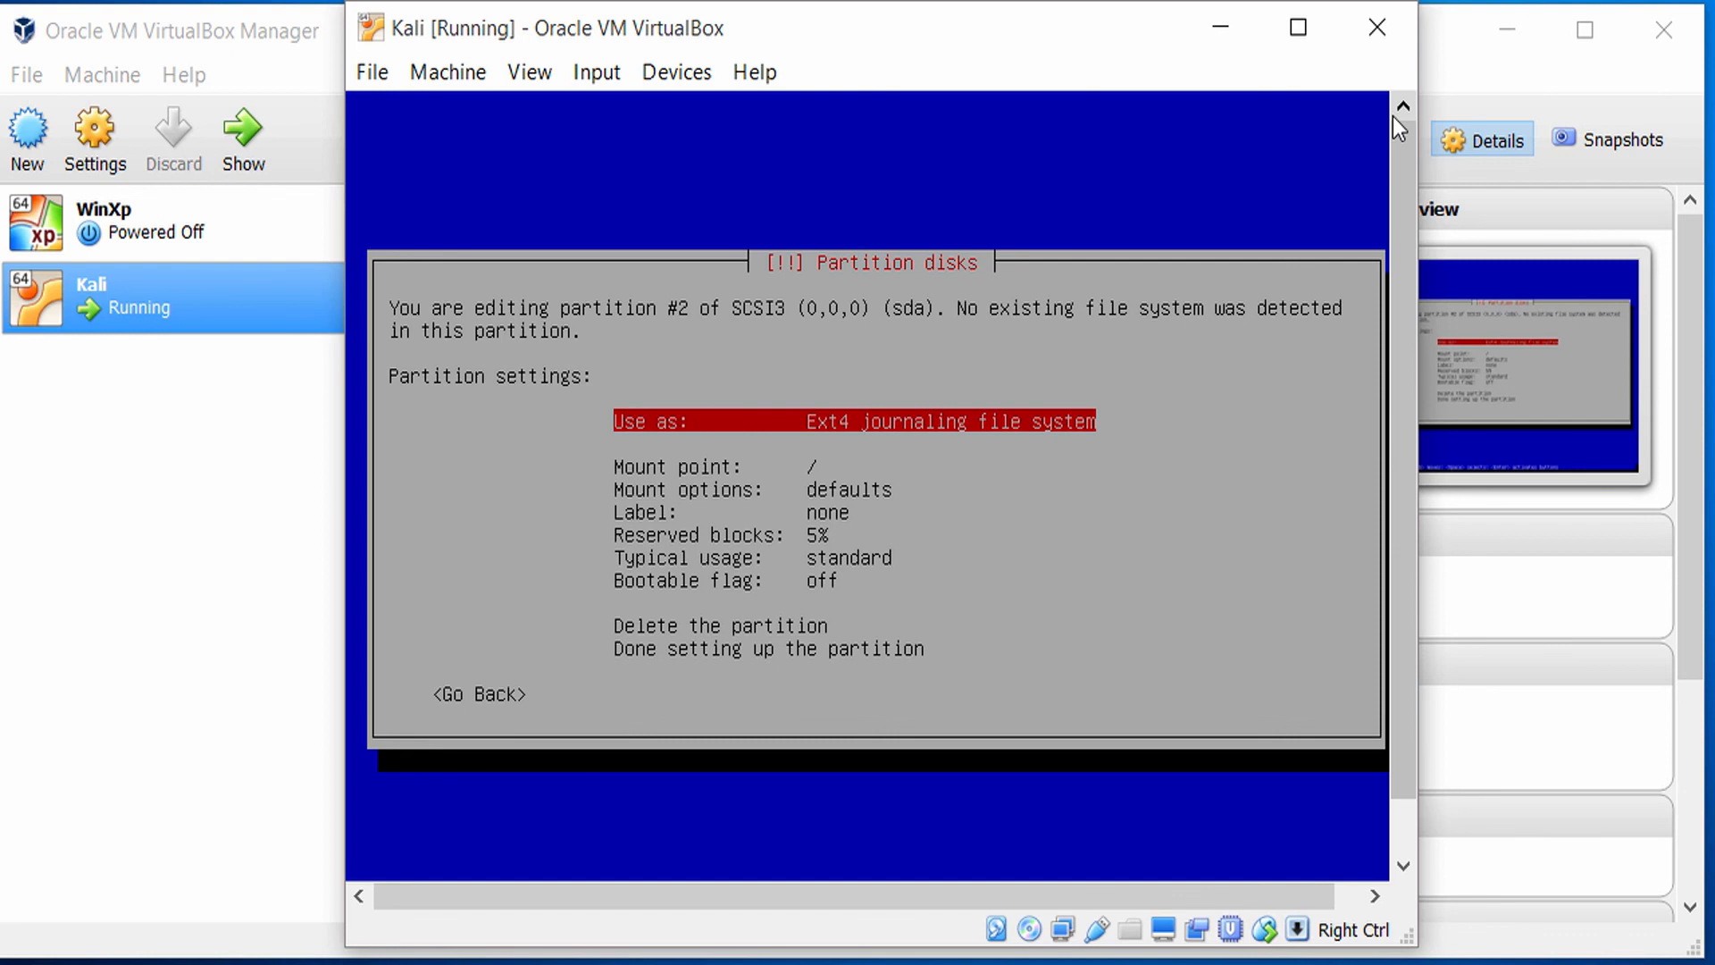
Look through the mount point choices for the second partition and keep / - the root file system.
key(Down)
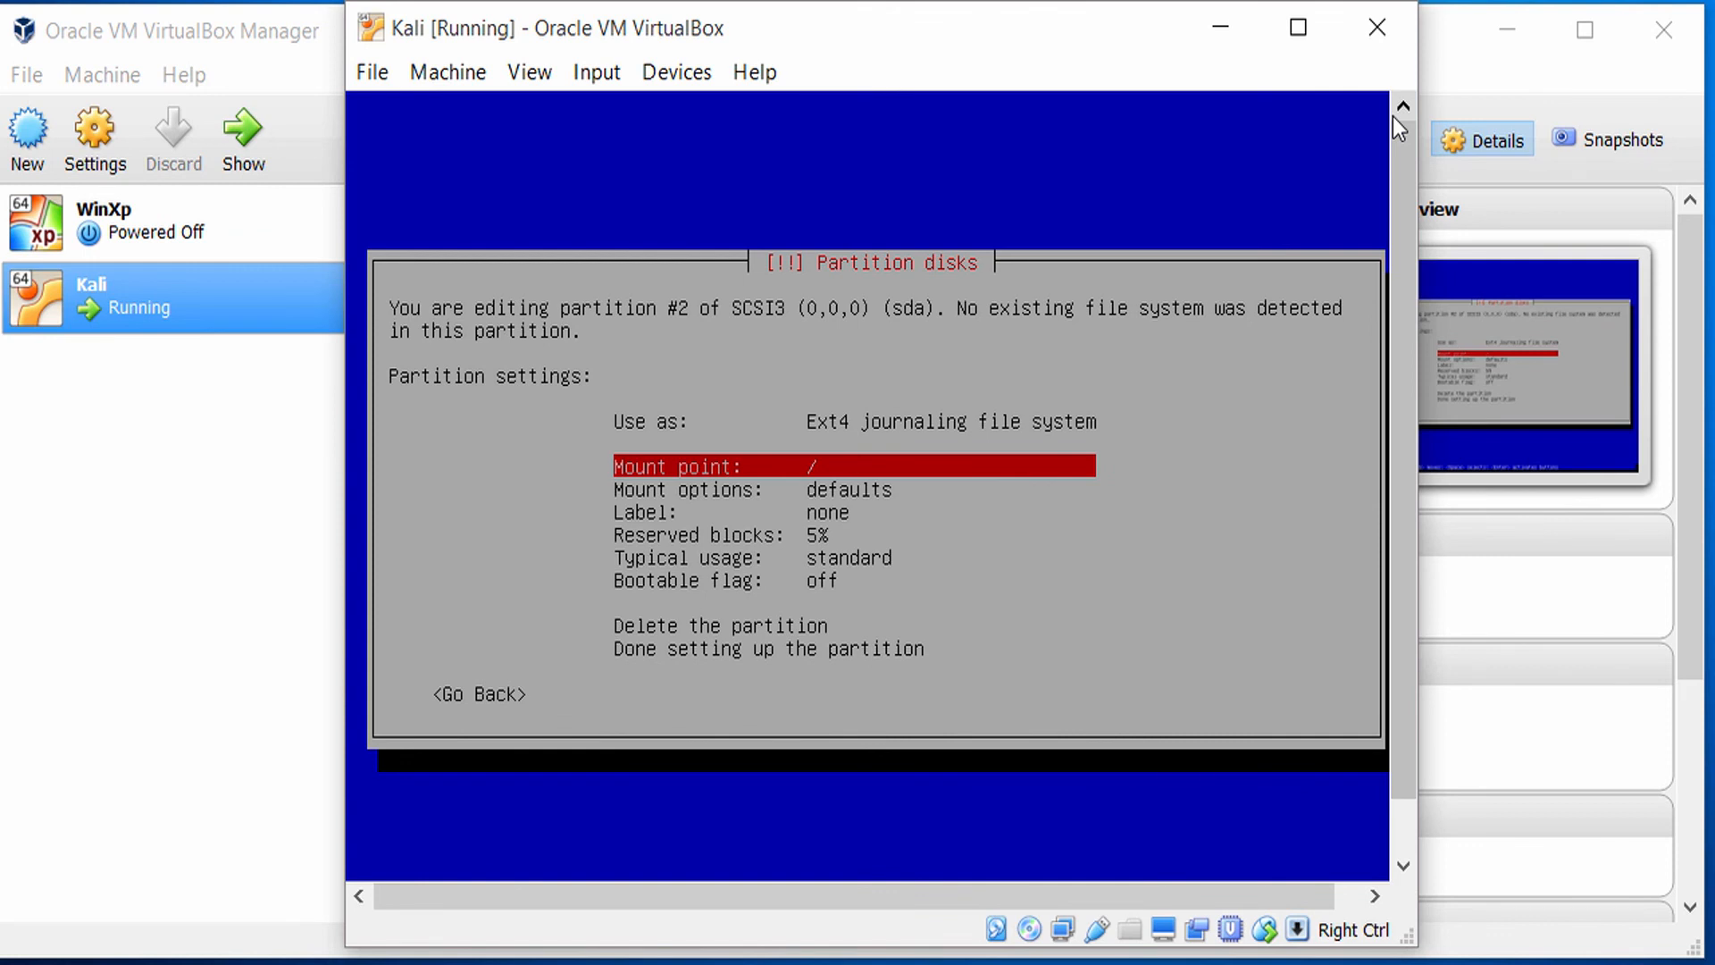
key(Return)
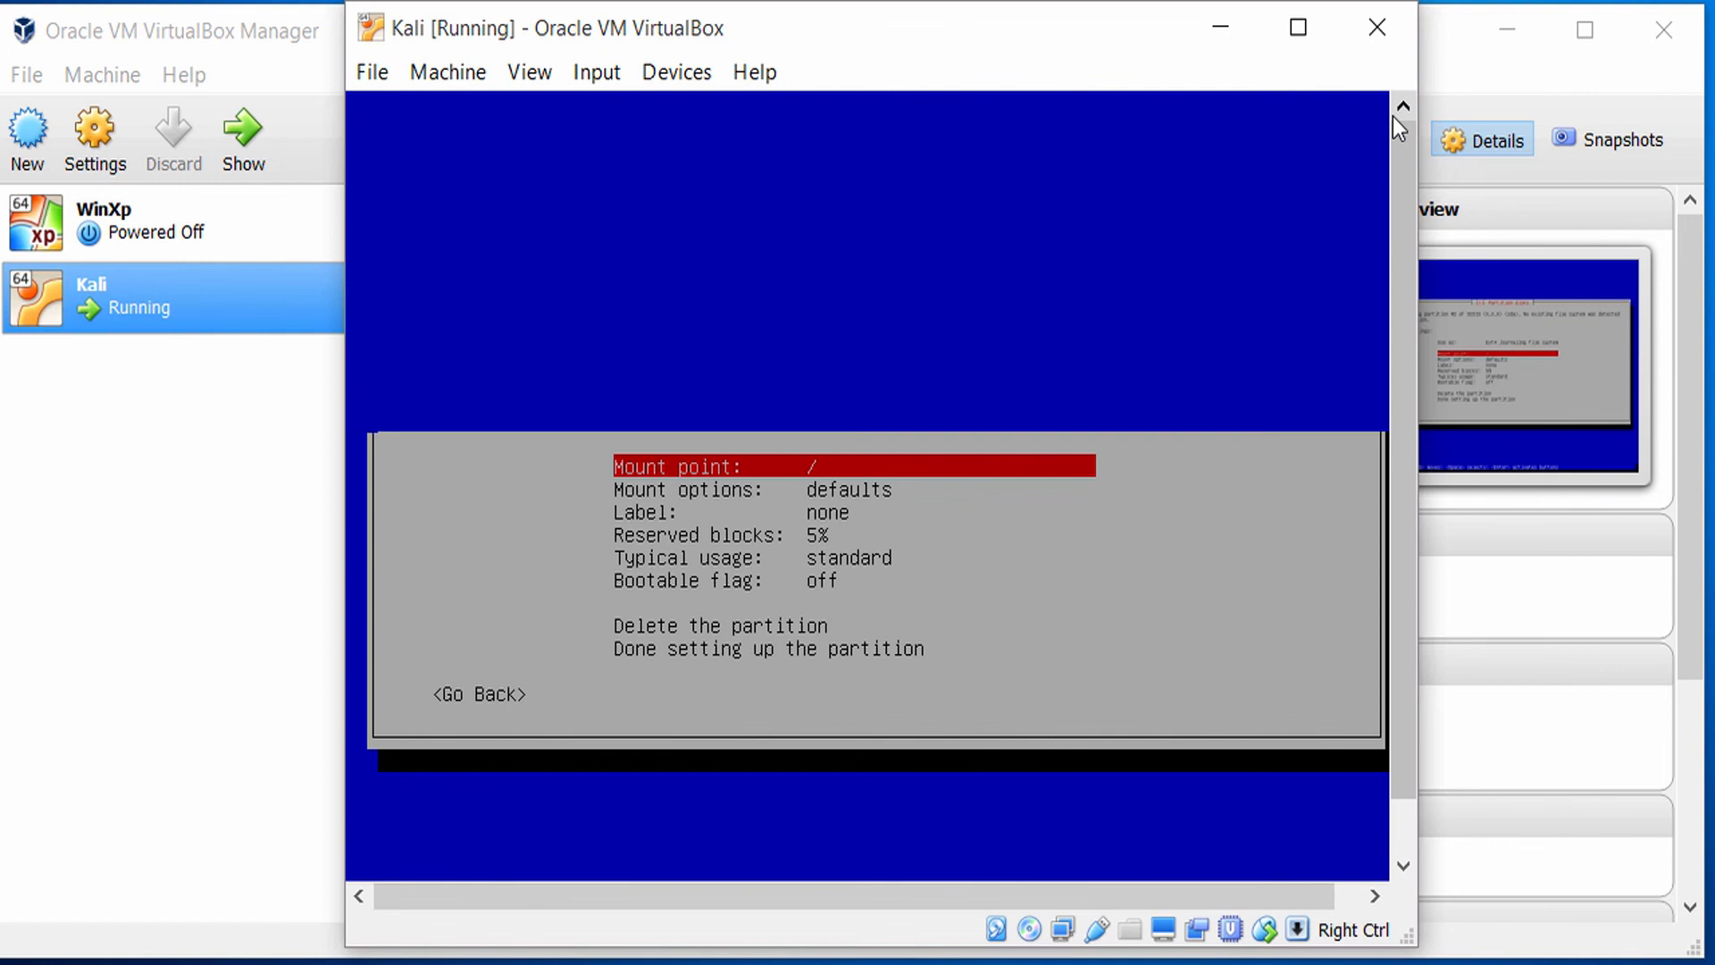
key(Down)
key(Down)
key(Down)
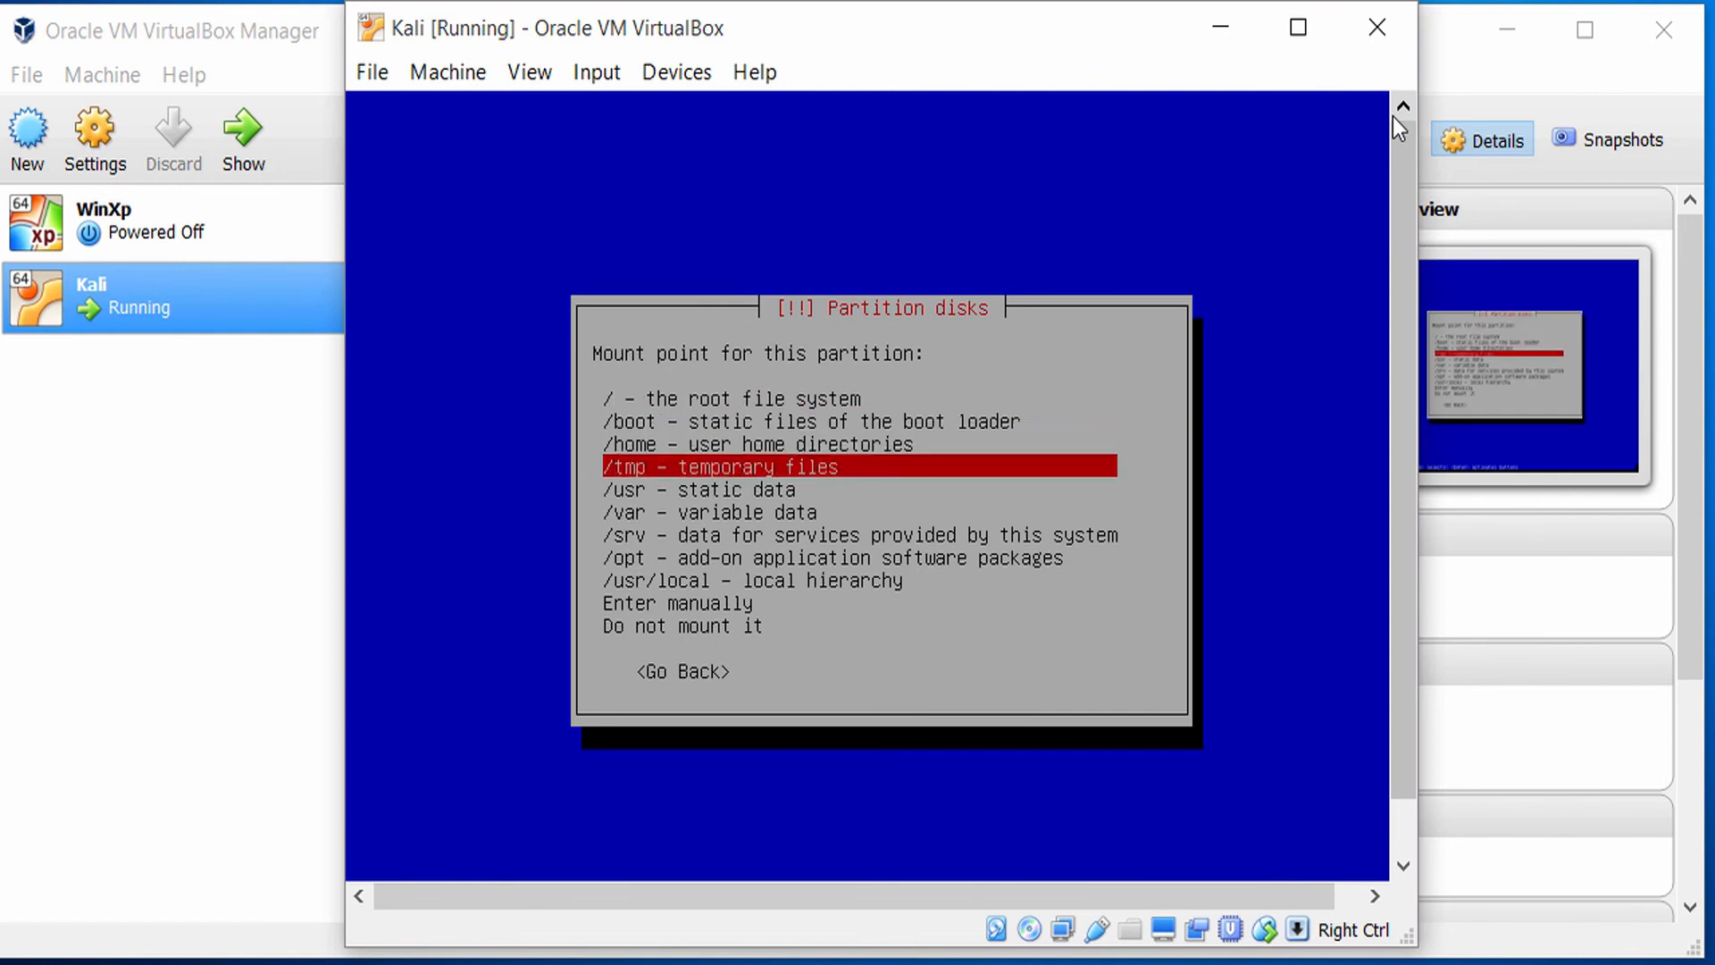
key(Down)
key(Down)
key(Down)
key(Down)
key(Down)
key(Down)
key(Down)
key(Down)
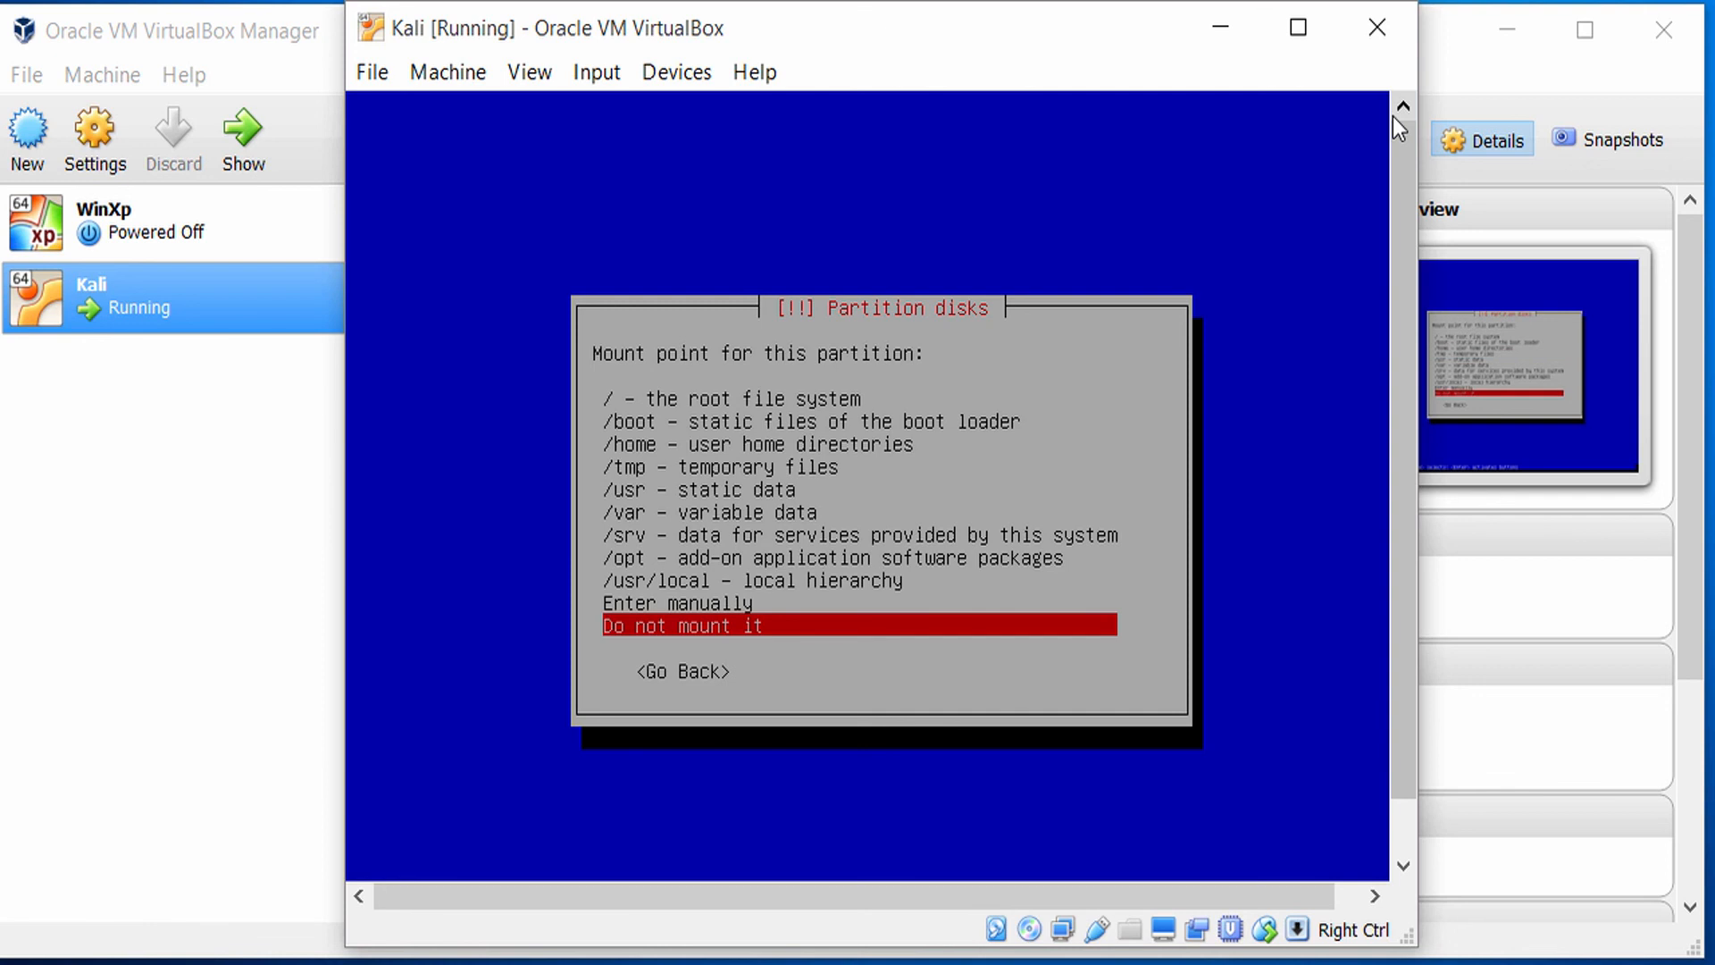
key(Home)
key(Return)
Set the second partition to be used as swap area and finish setting it up.
key(Down)
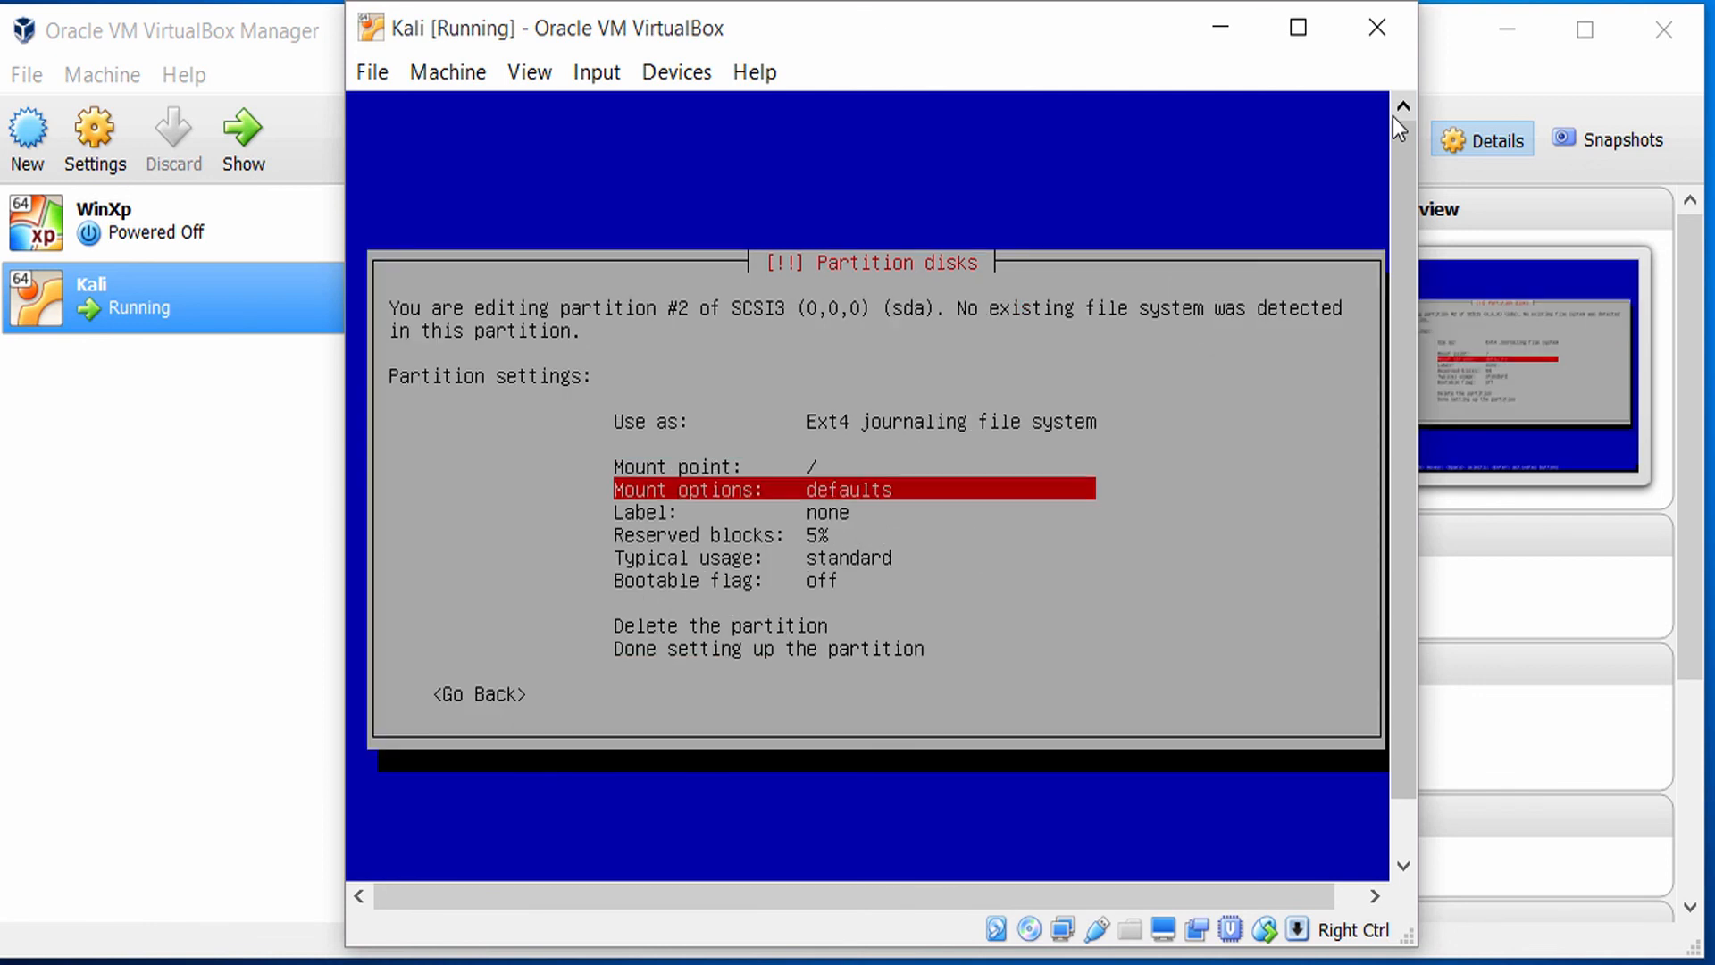
key(Up)
key(Up)
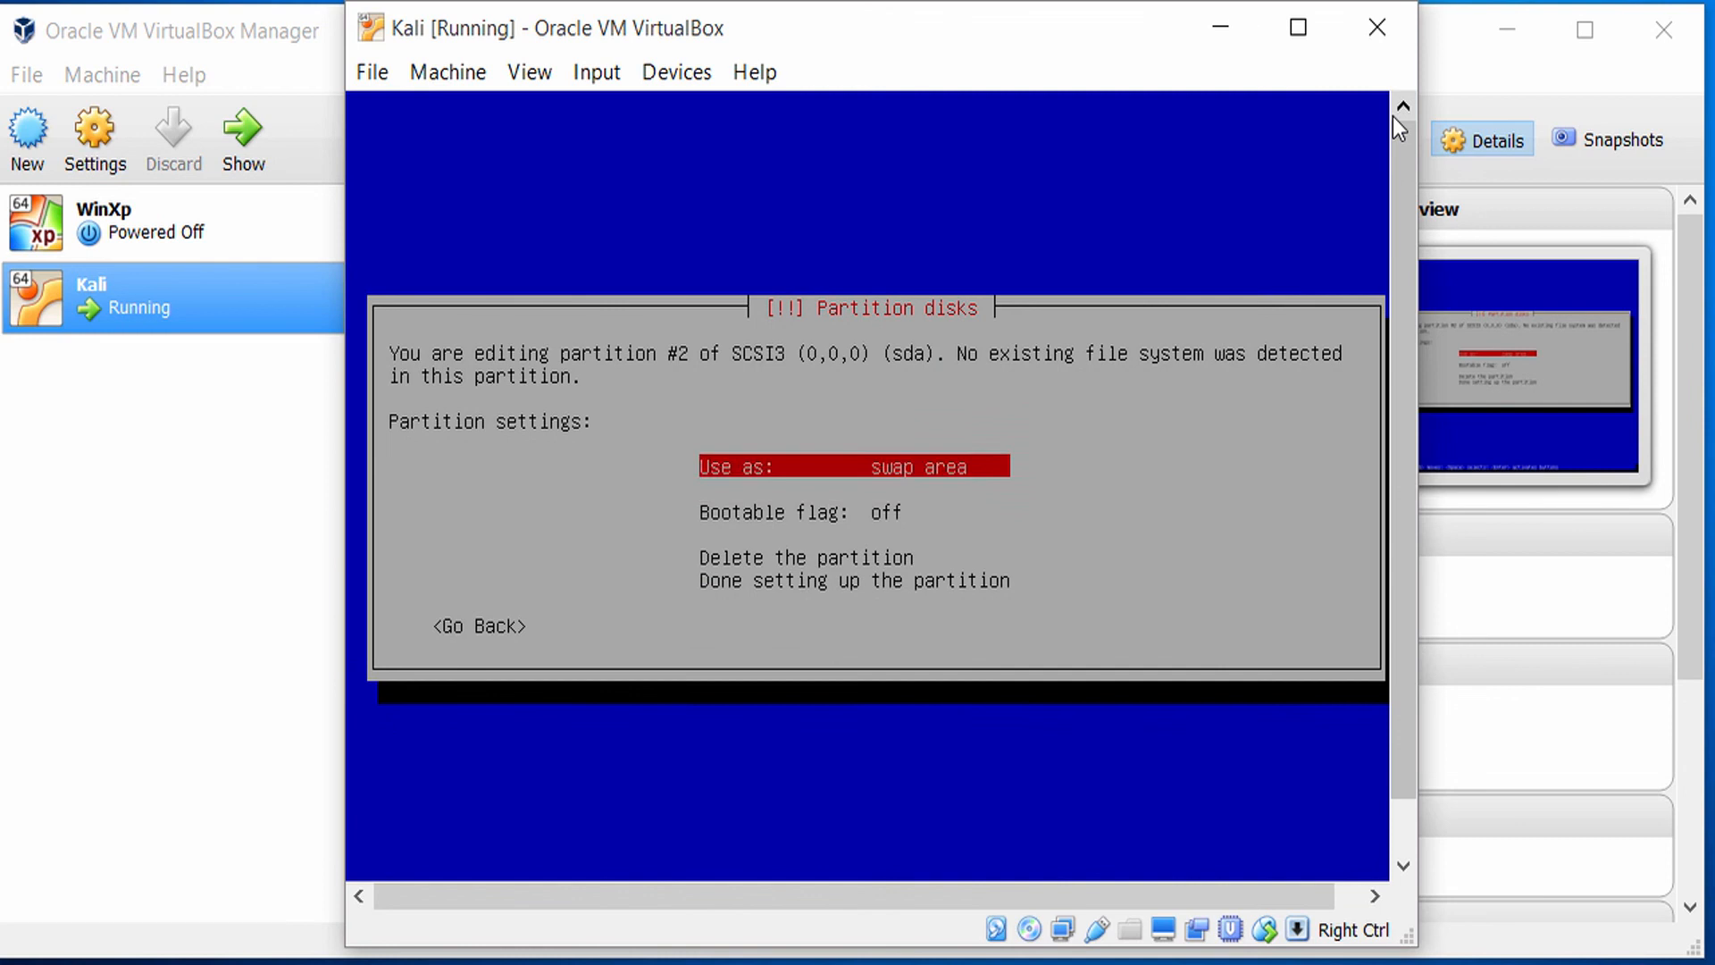
key(Down)
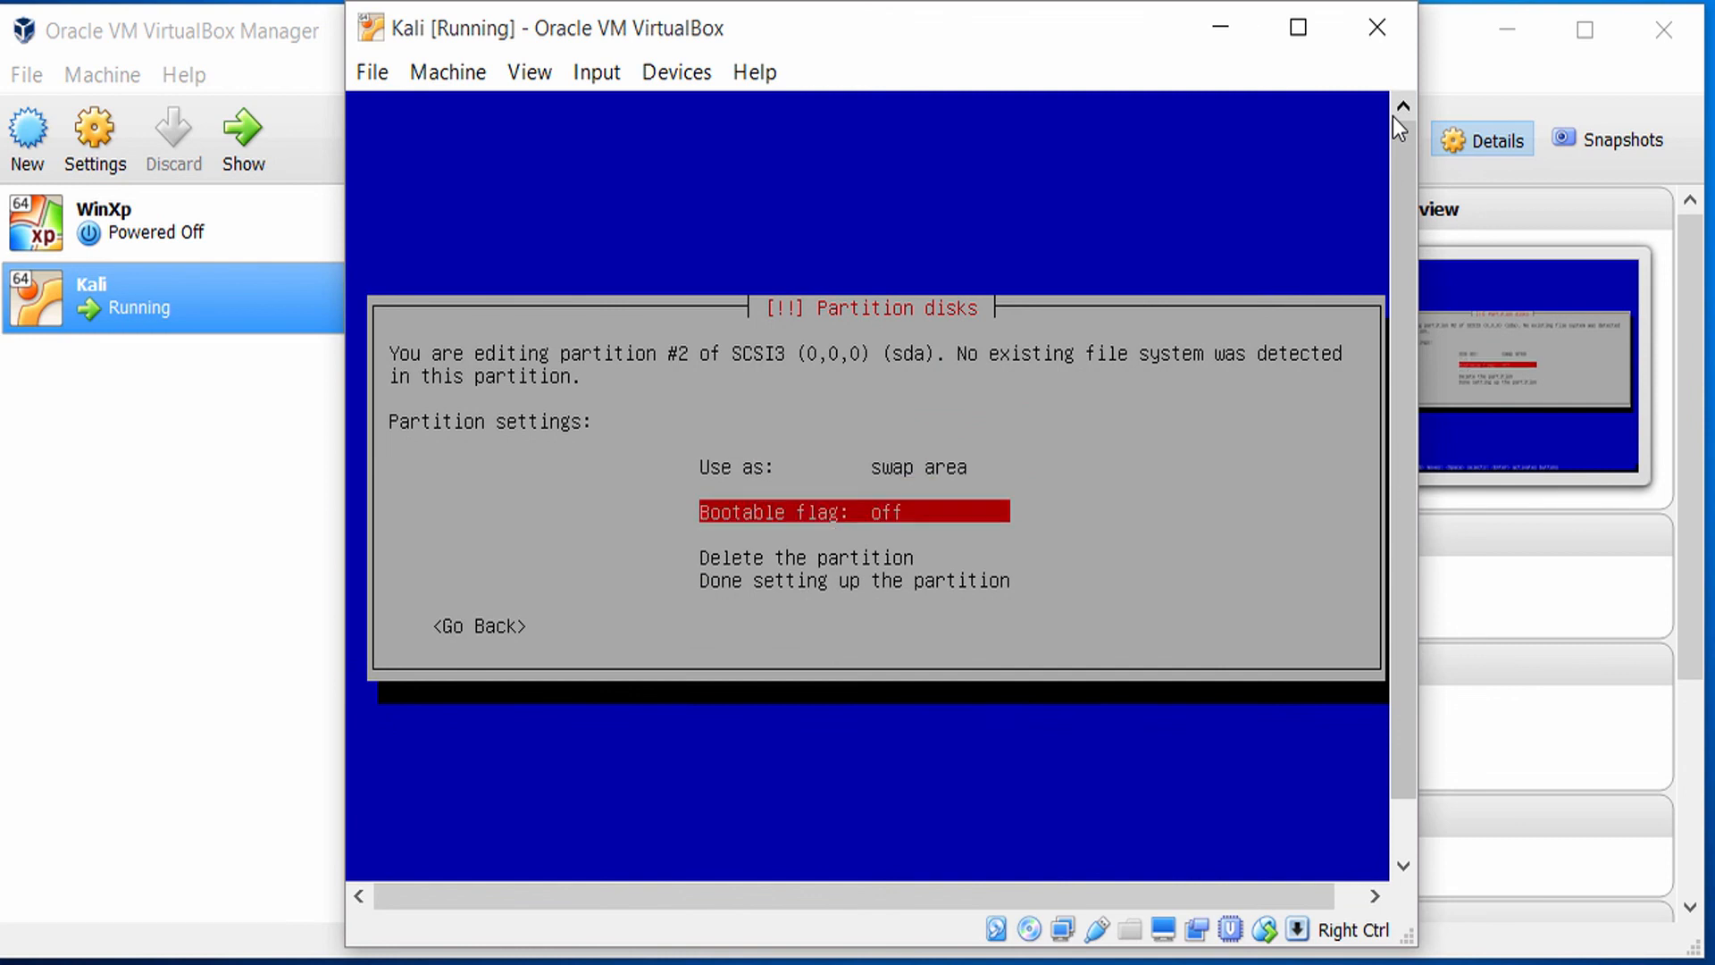
key(Up)
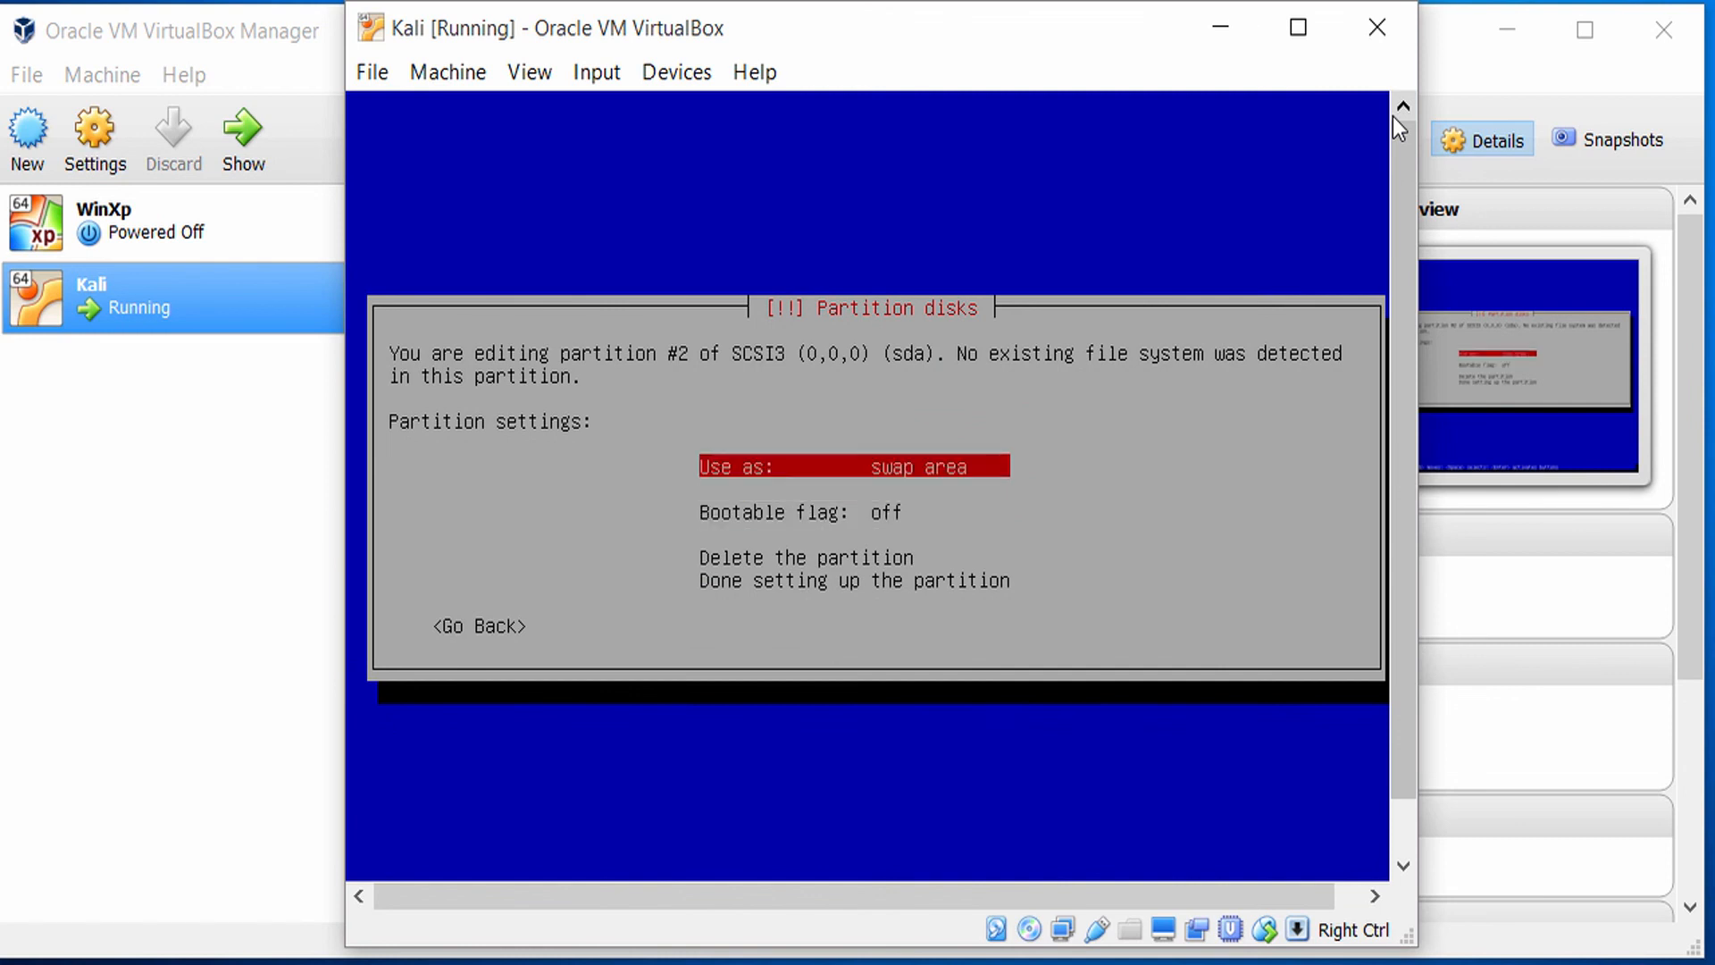
key(Down)
key(Down)
key(Down)
key(Down)
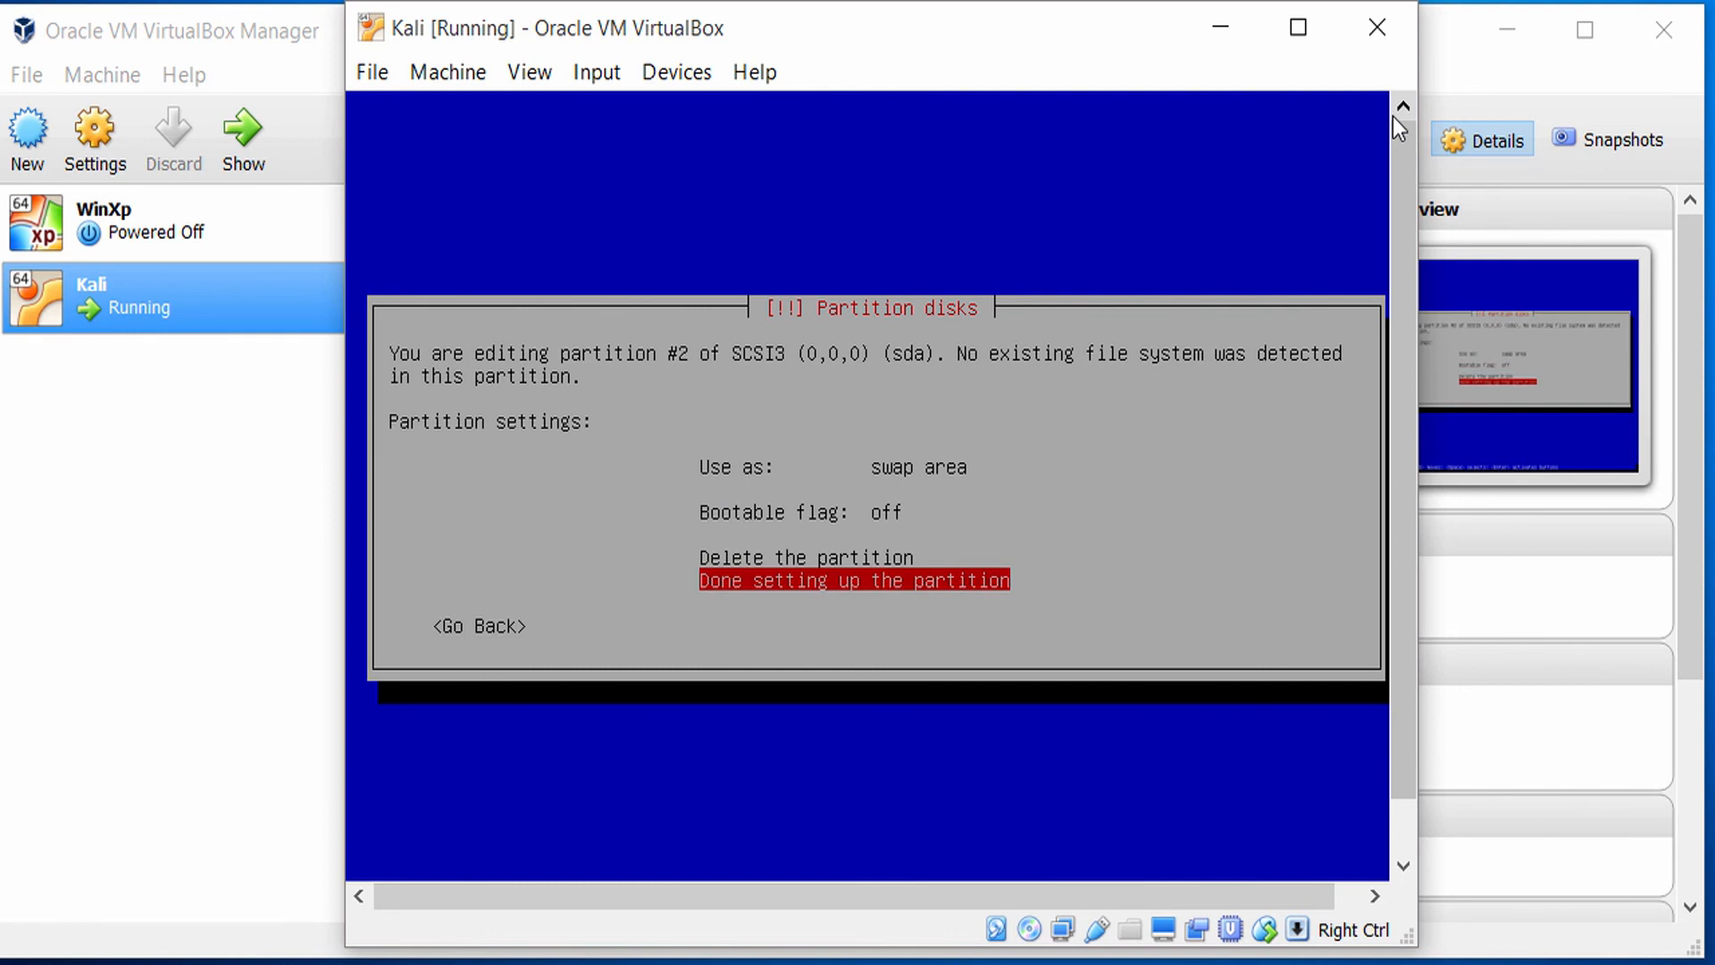
key(Return)
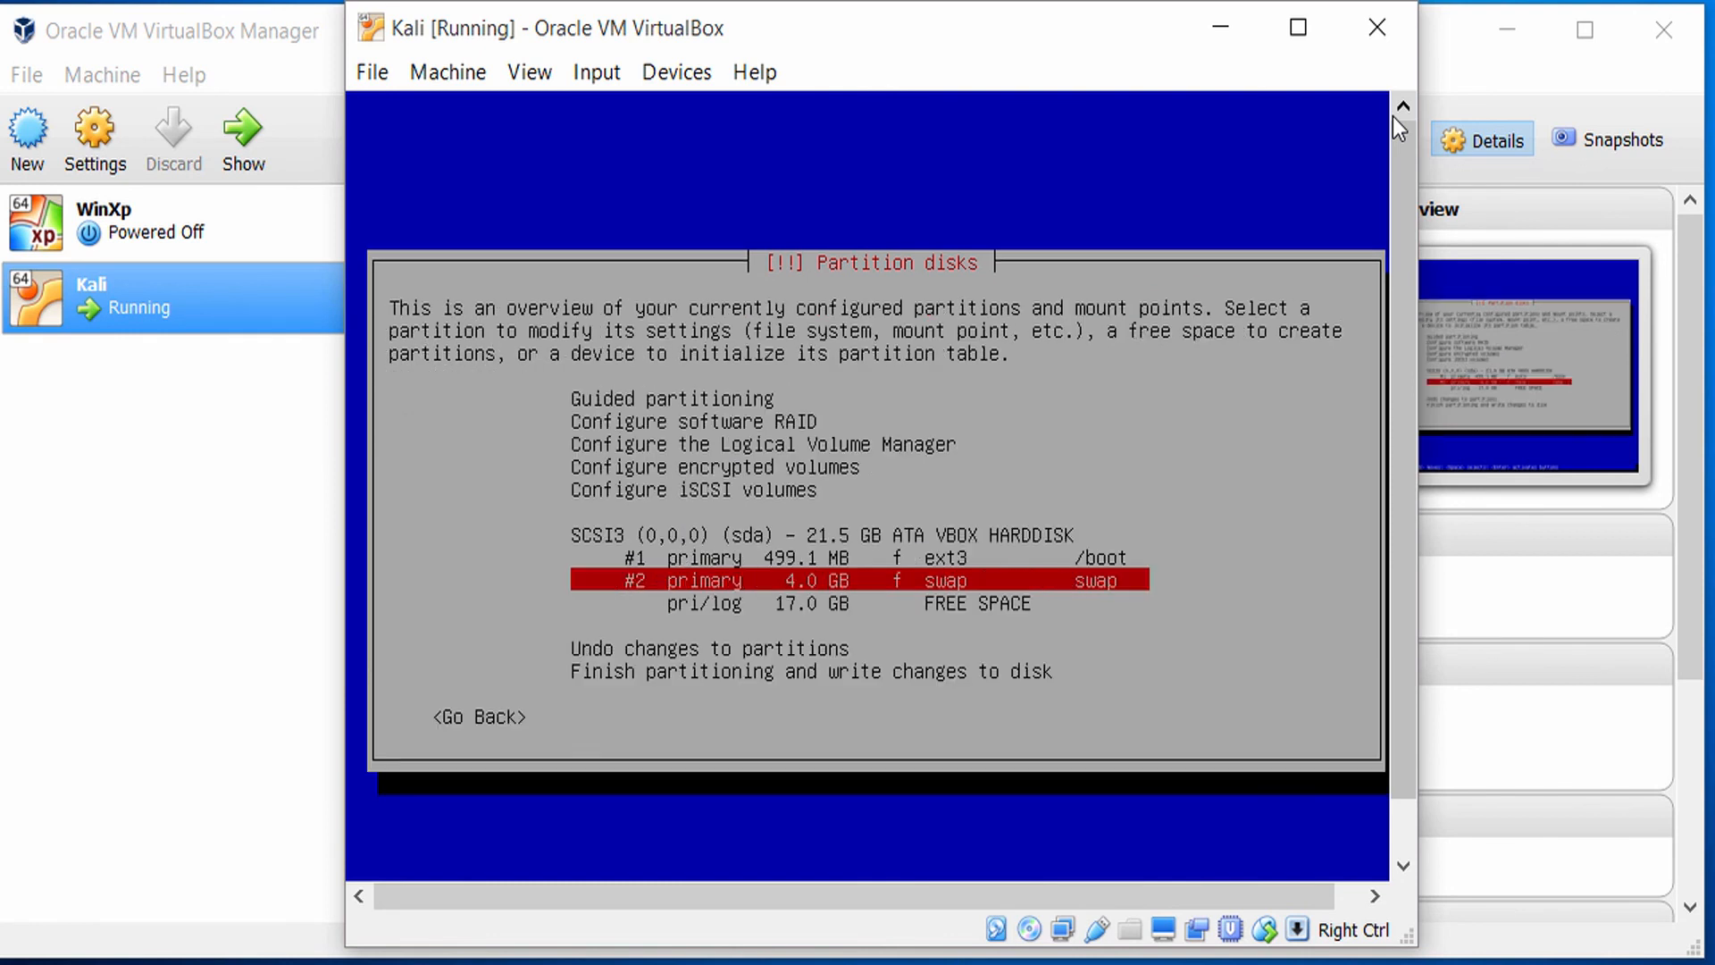
Choose to create a new partition in the free space remaining after the swap partition.
key(Up)
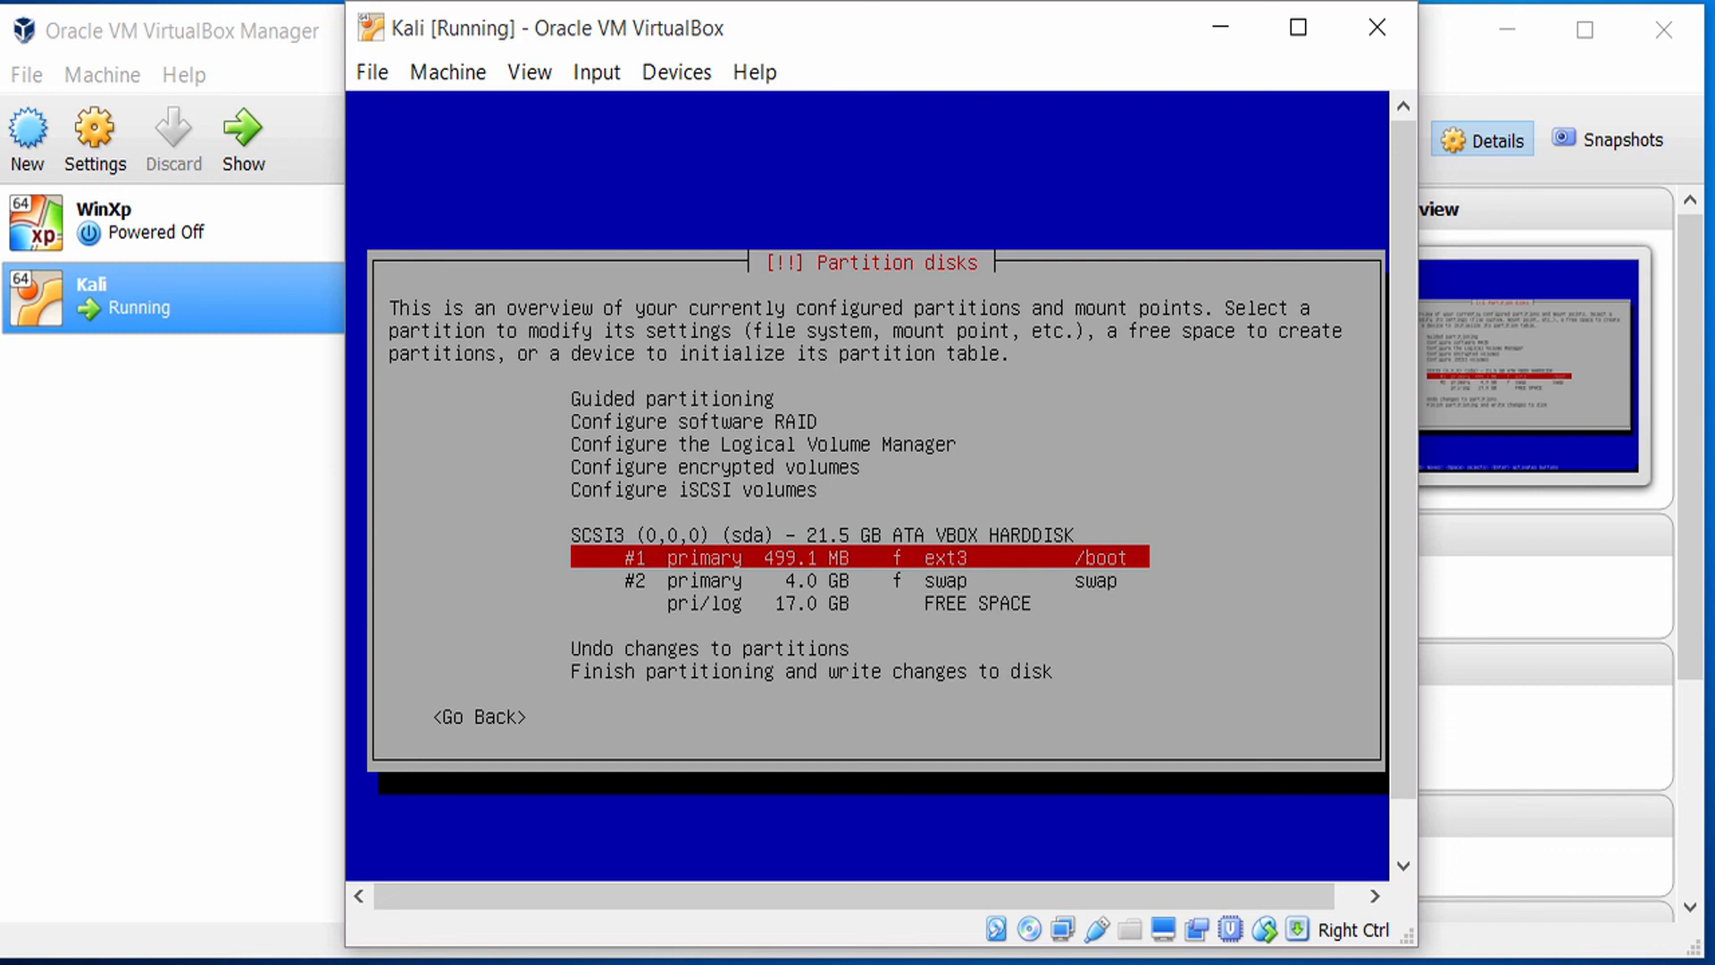
key(Down)
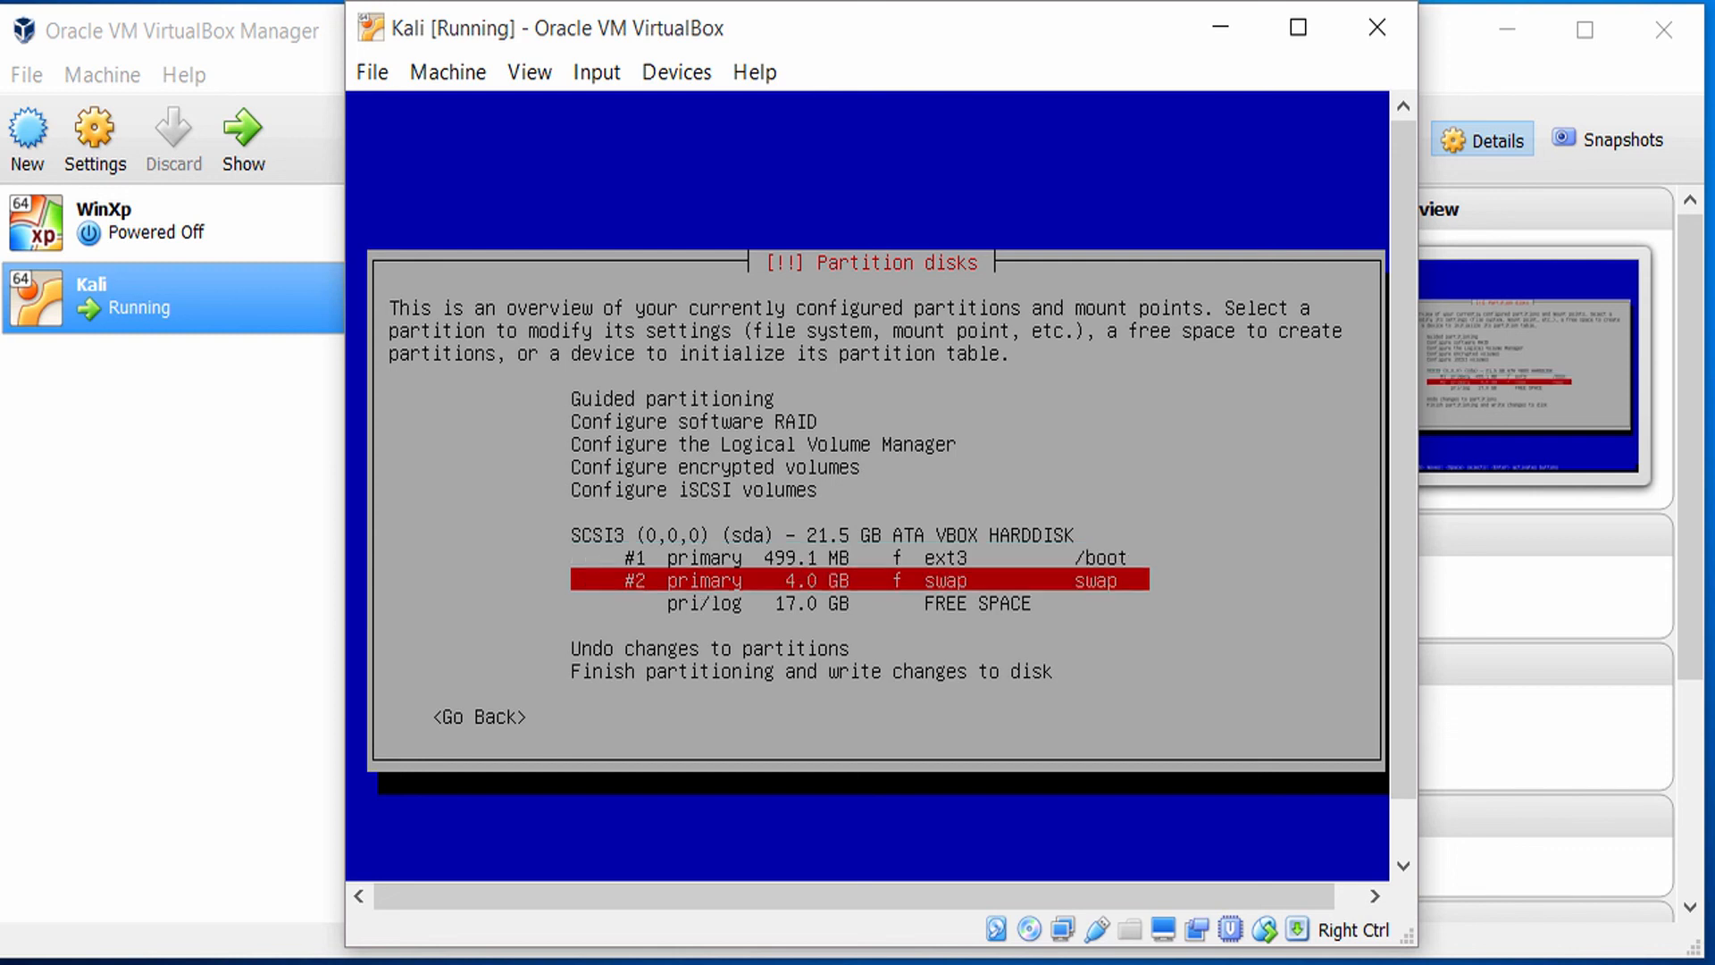
key(Down)
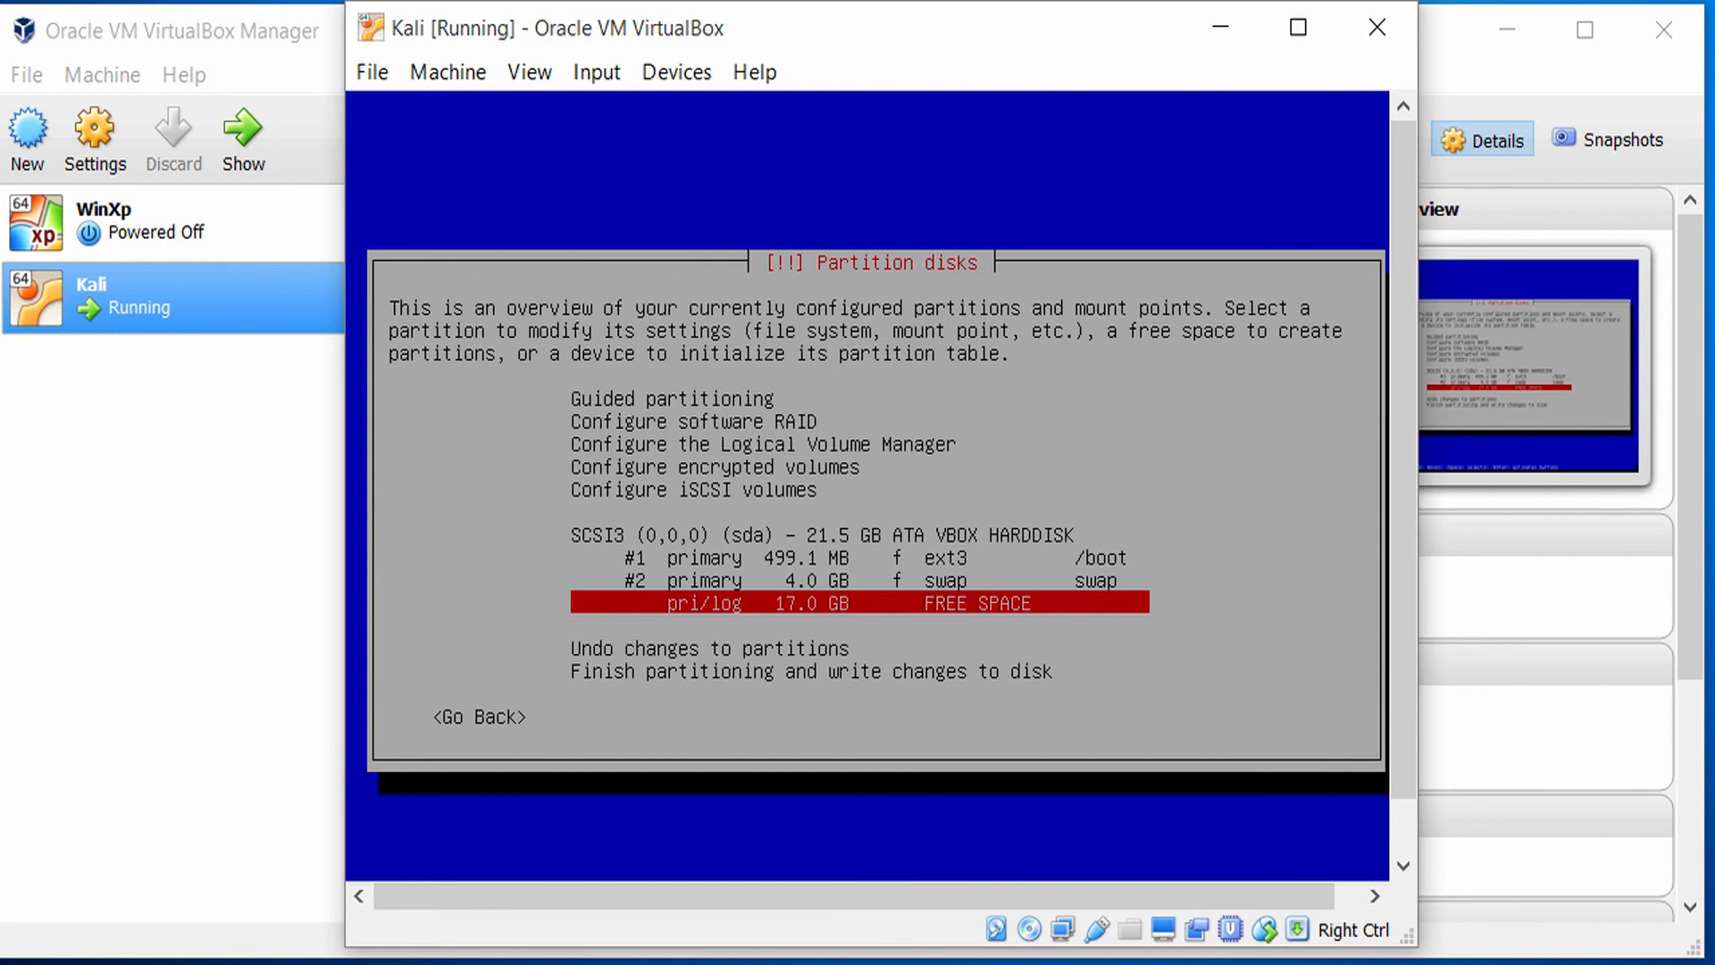
key(Return)
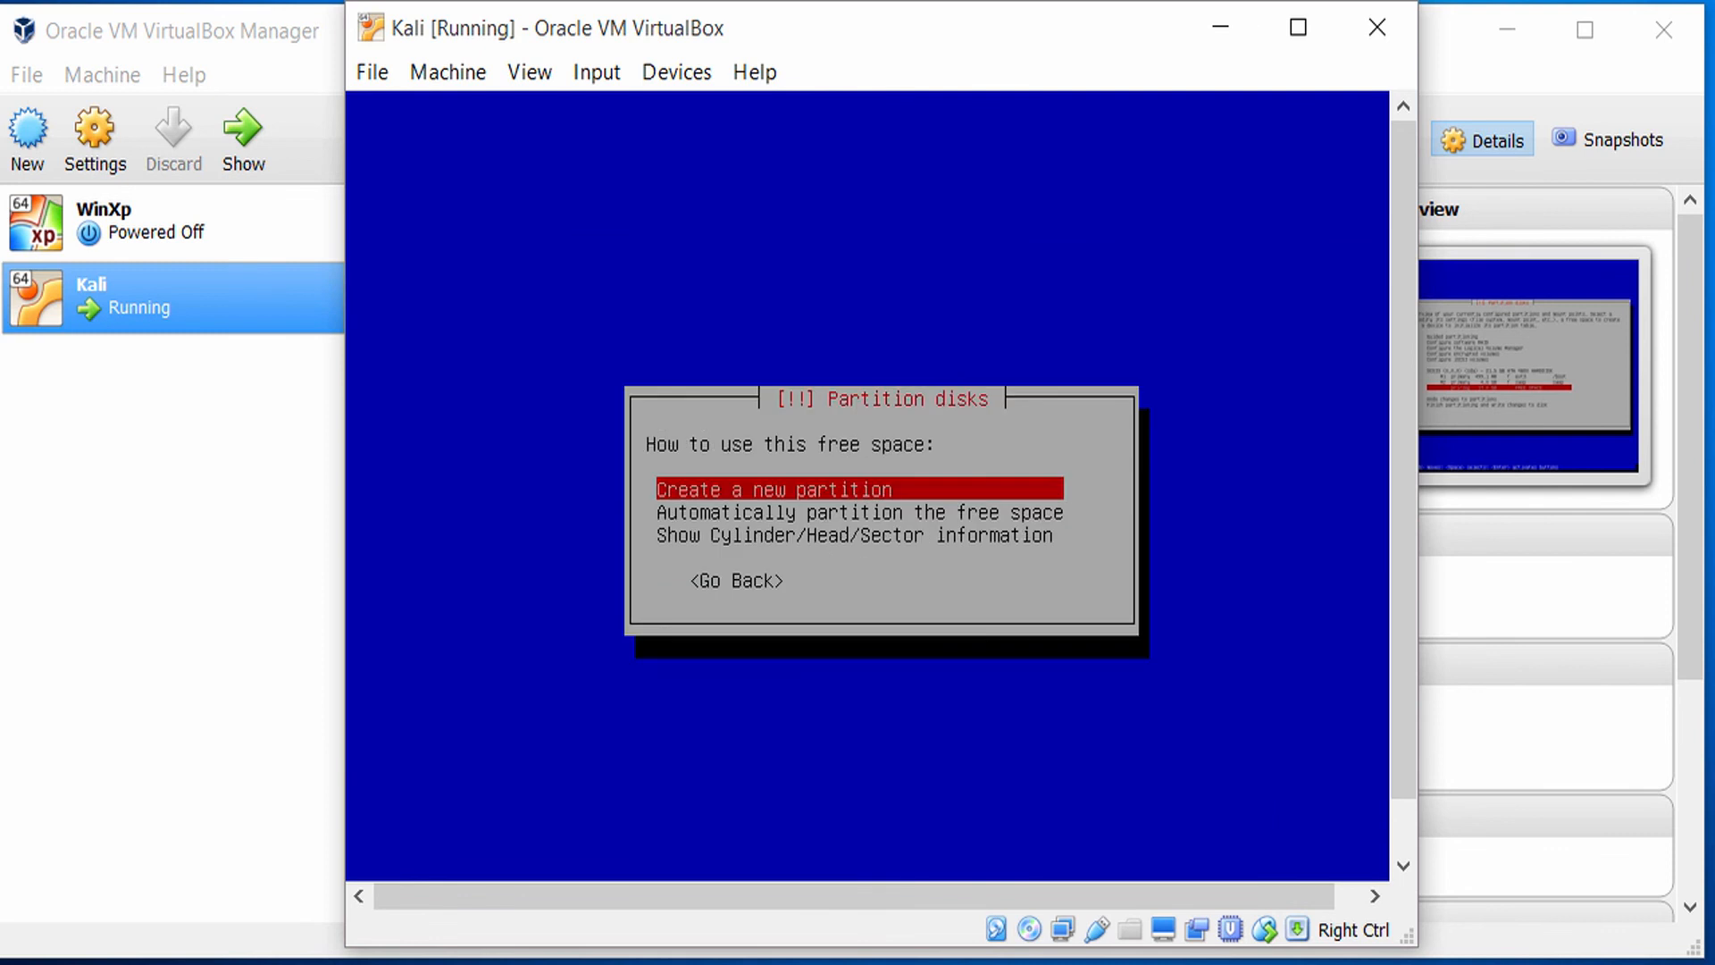
key(Down)
key(Up)
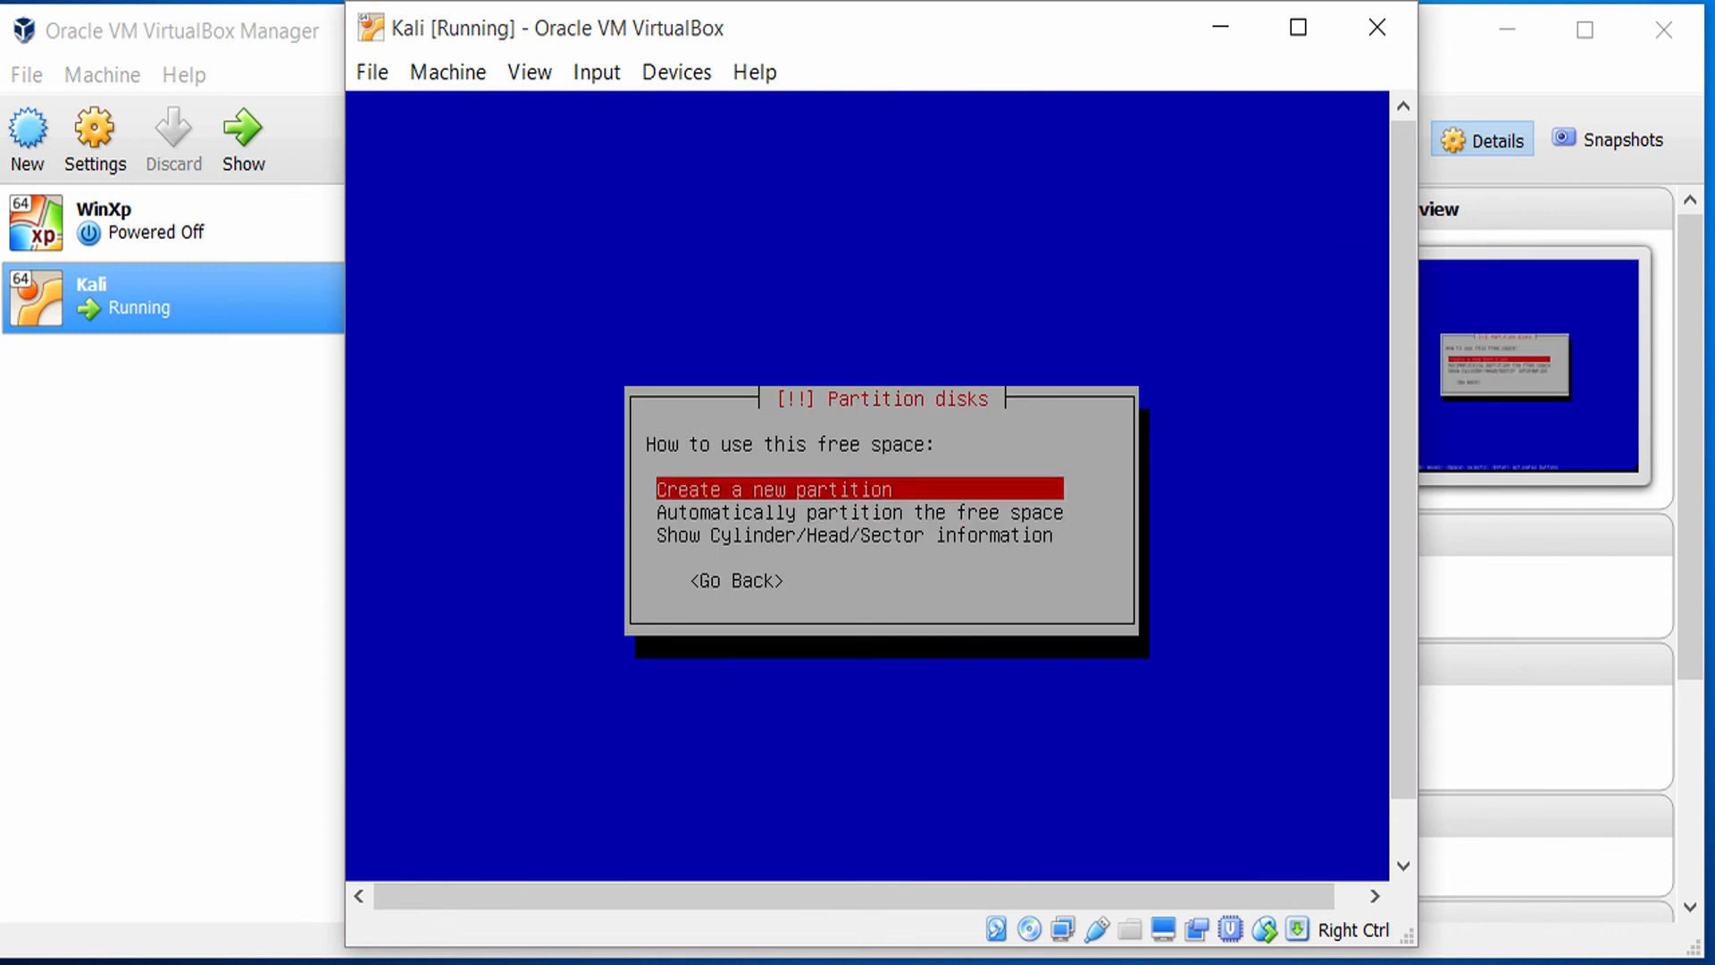
key(Return)
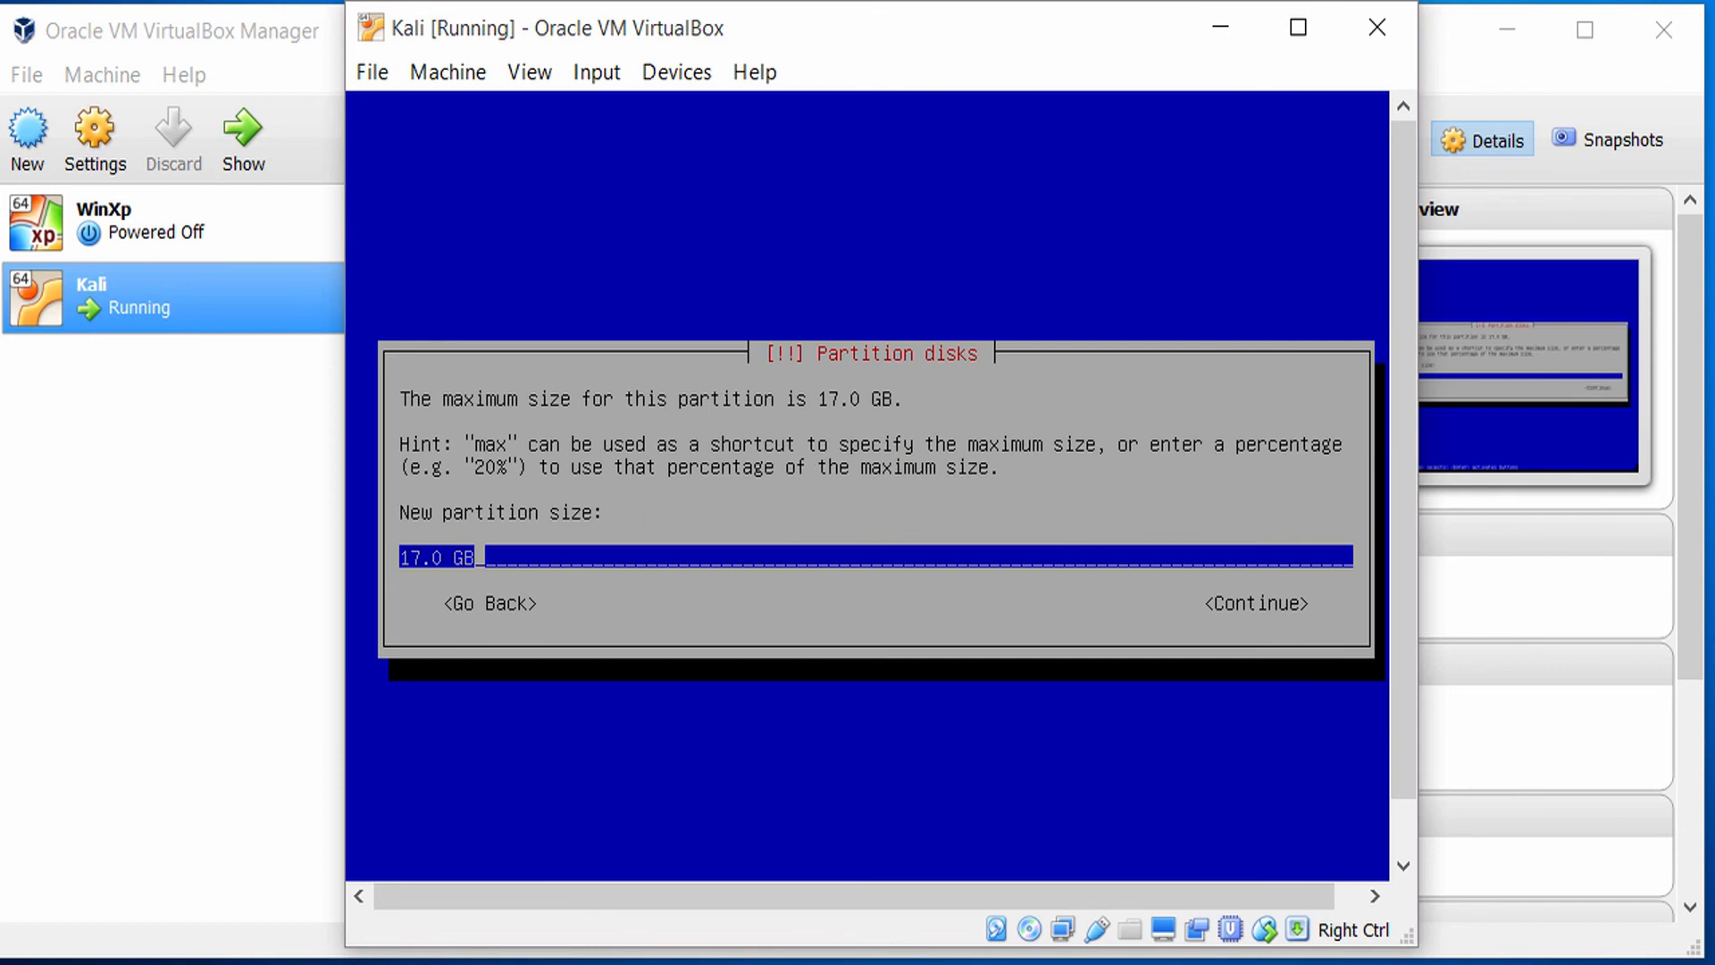
Accept the full 17.0 GB as the third partition's size and make it Primary.
key(Tab)
key(Return)
key(Up)
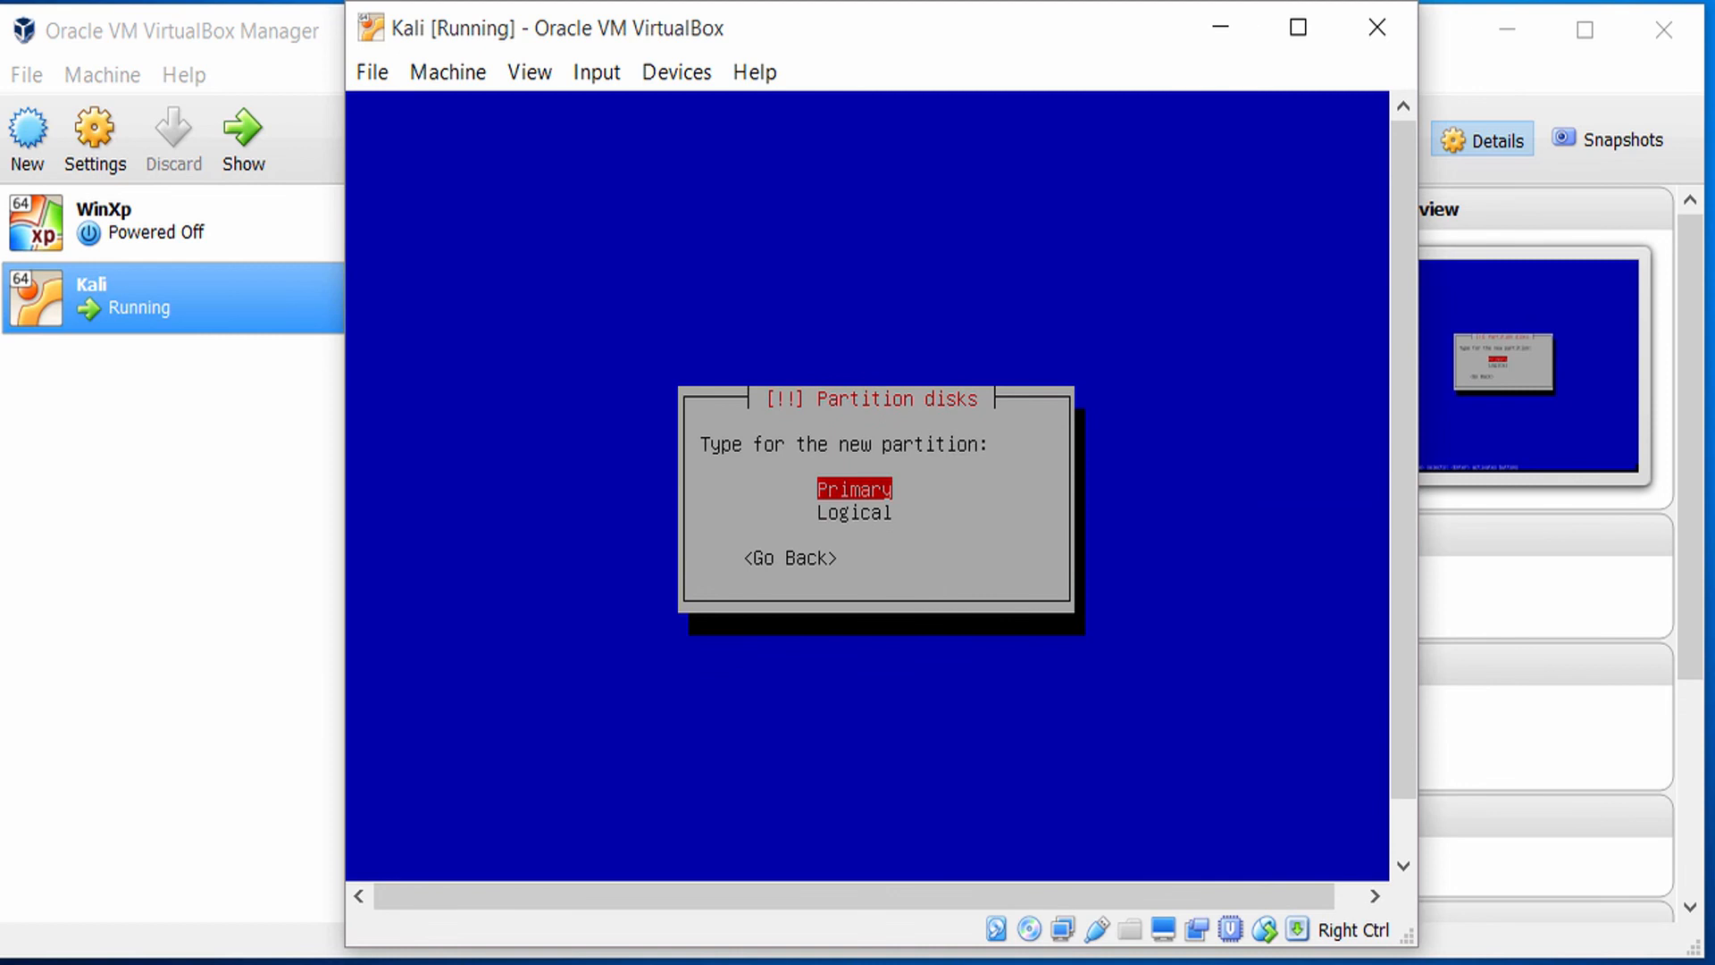
key(Return)
Review the third partition's settings, including file system, mount point, mount options, label, reserved blocks, typical usage and bootable flag.
key(Down)
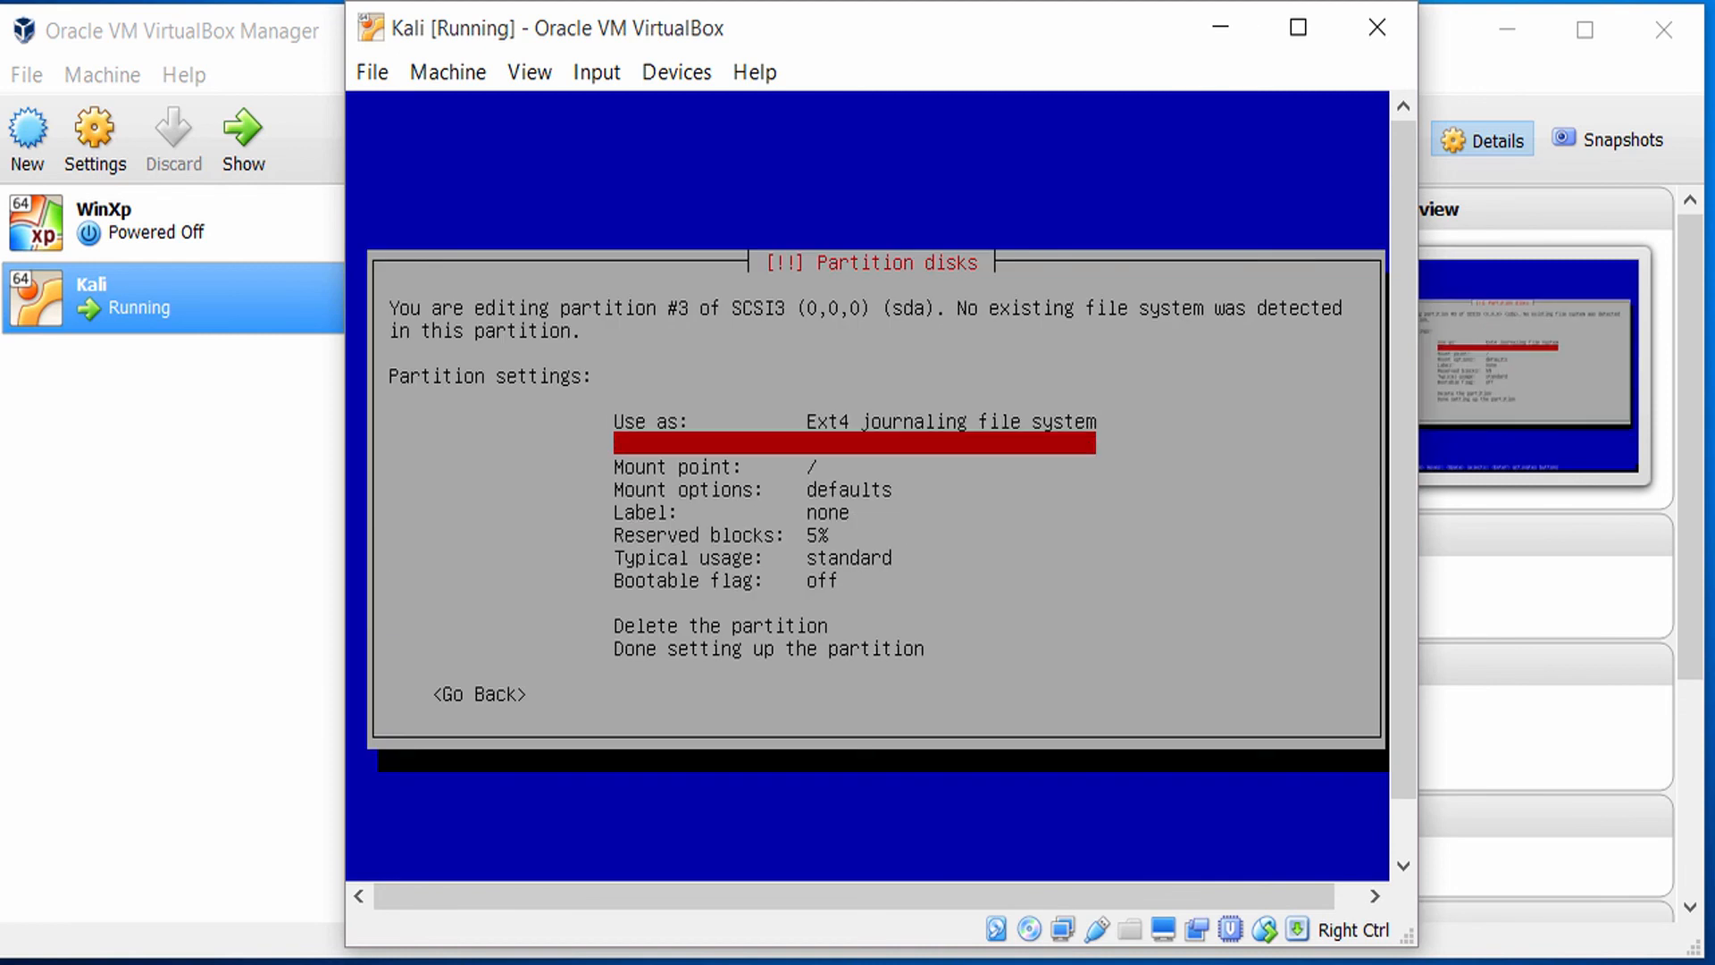
key(Up)
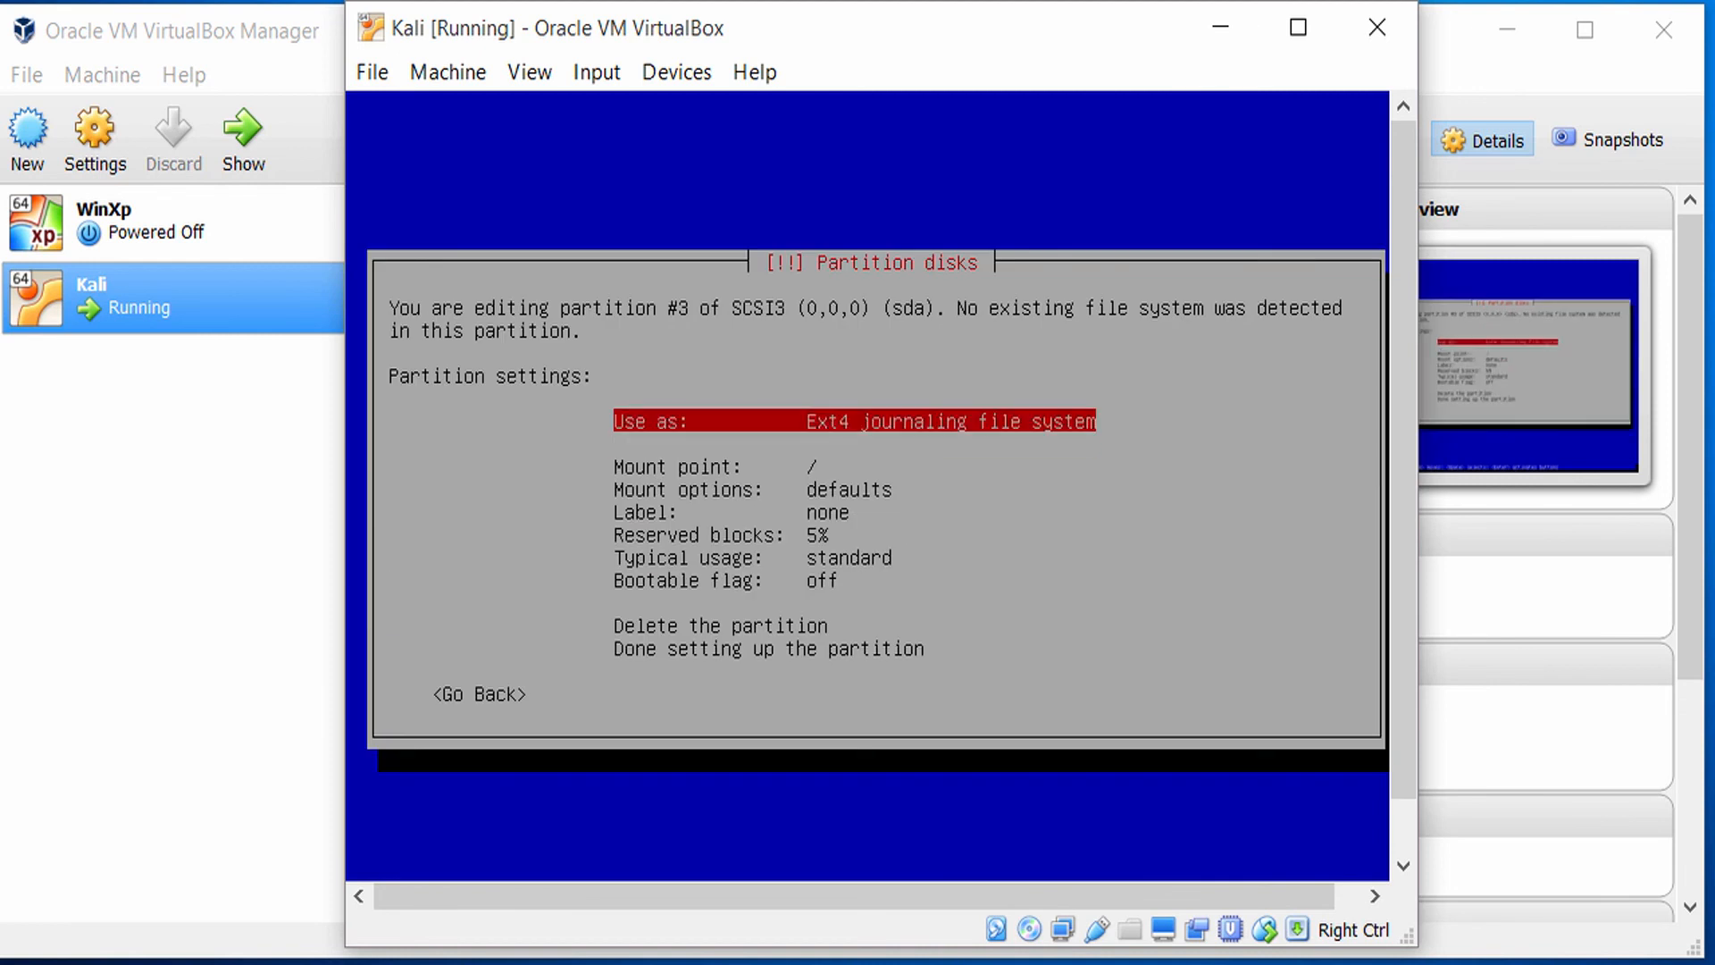
key(Down)
key(Down)
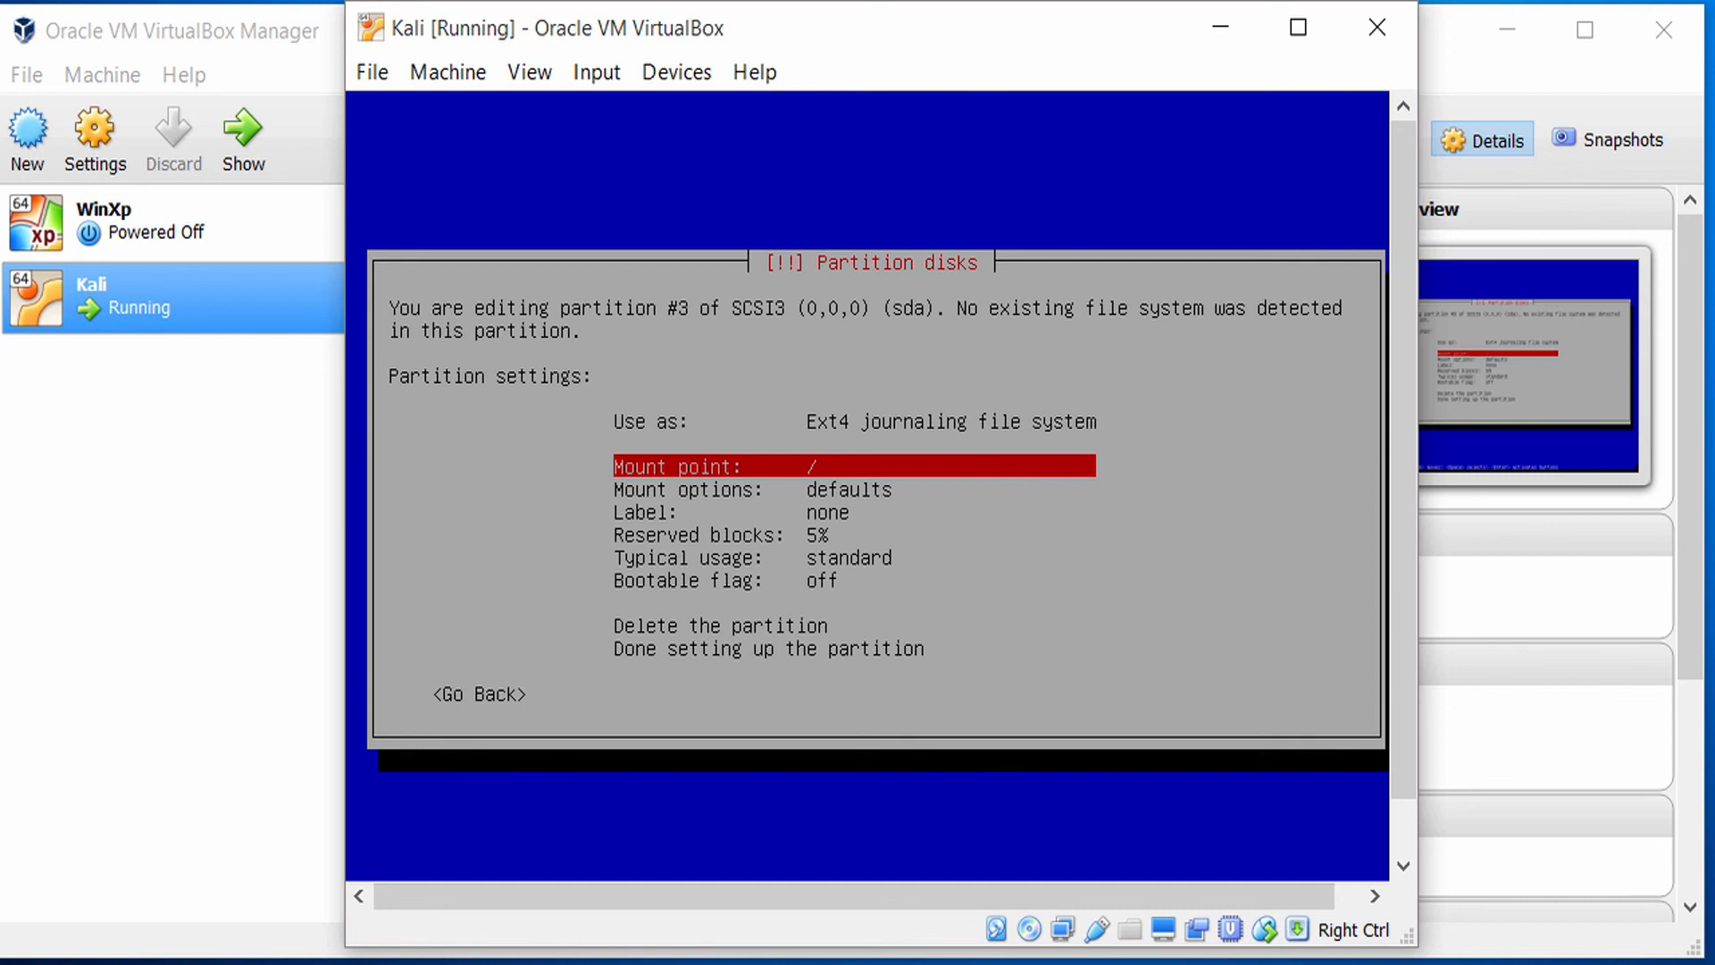
key(Down)
key(Down)
key(Down)
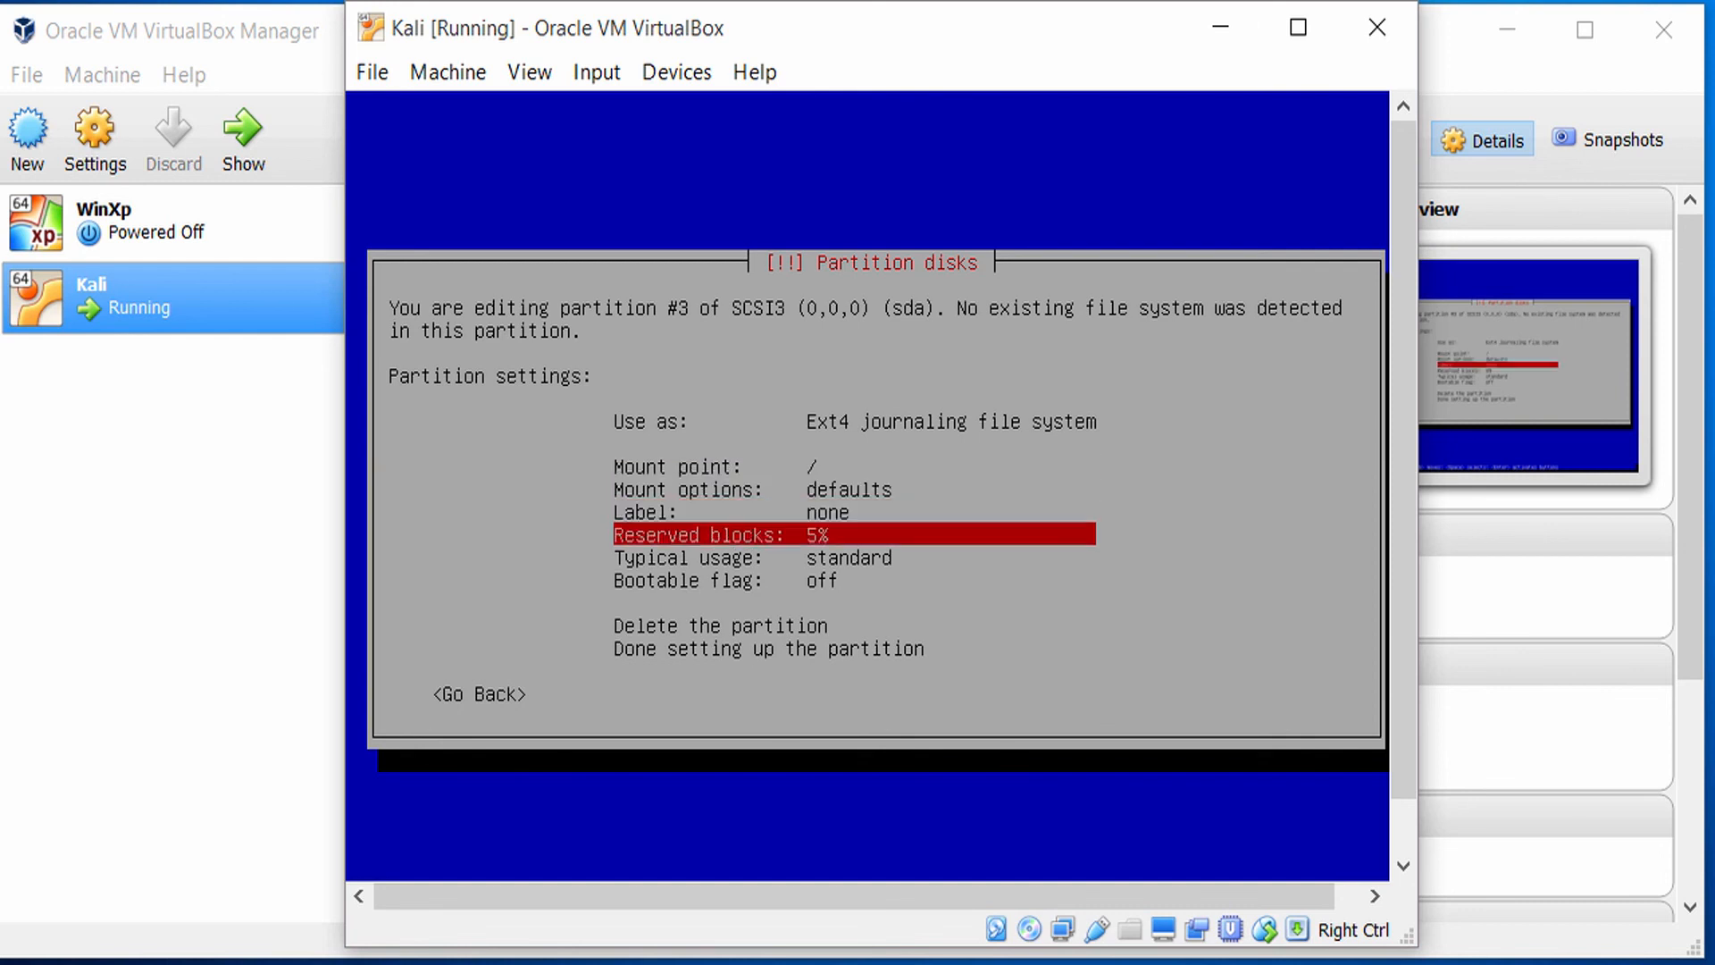
key(Up)
key(Up)
key(Up)
key(Down)
key(Down)
key(Down)
key(Down)
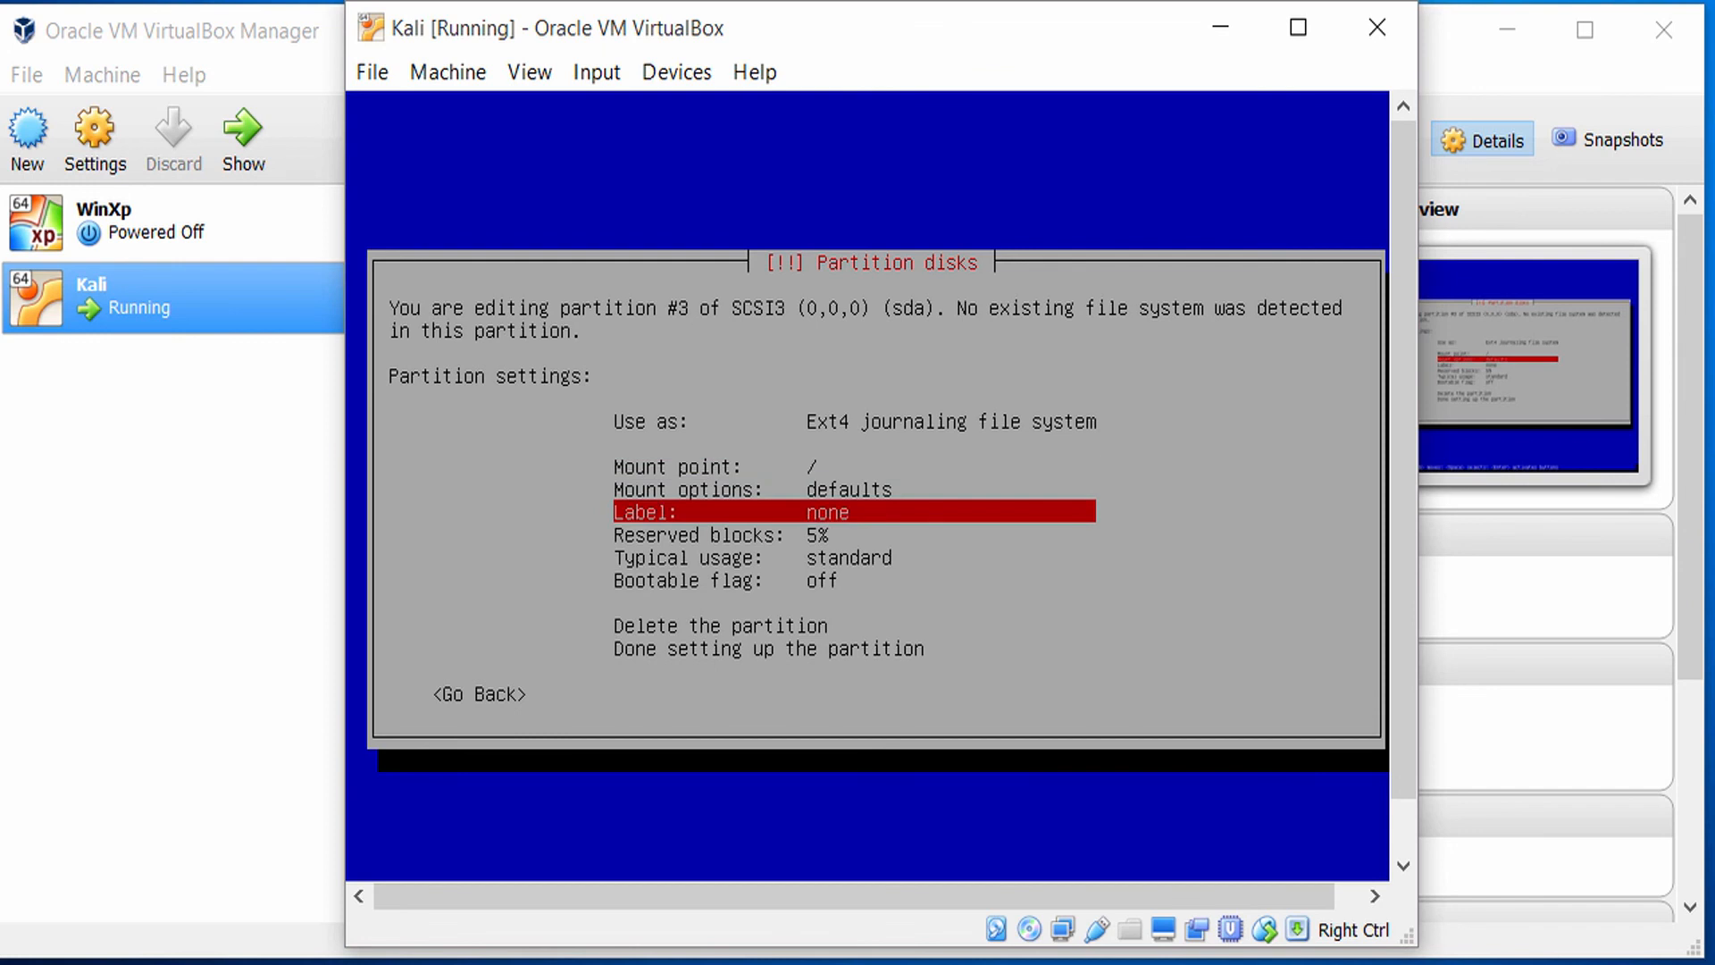
key(Up)
key(Up)
key(Up)
key(Up)
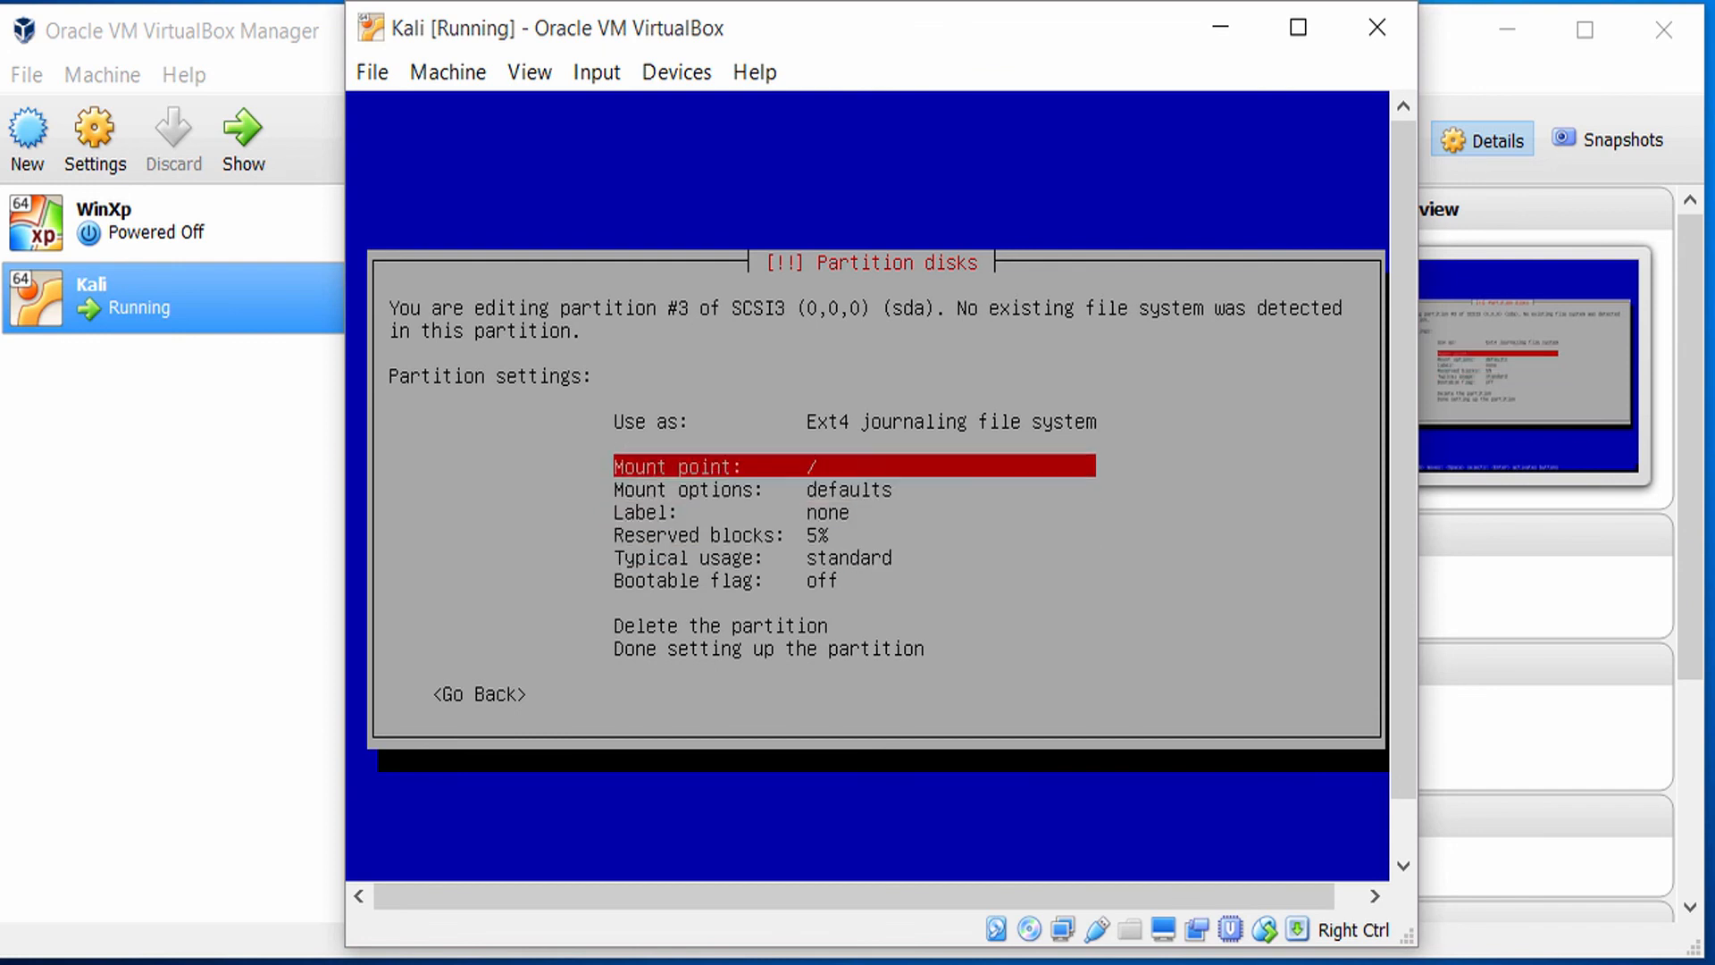
key(Down)
key(Down)
key(Down)
key(Down)
key(Down)
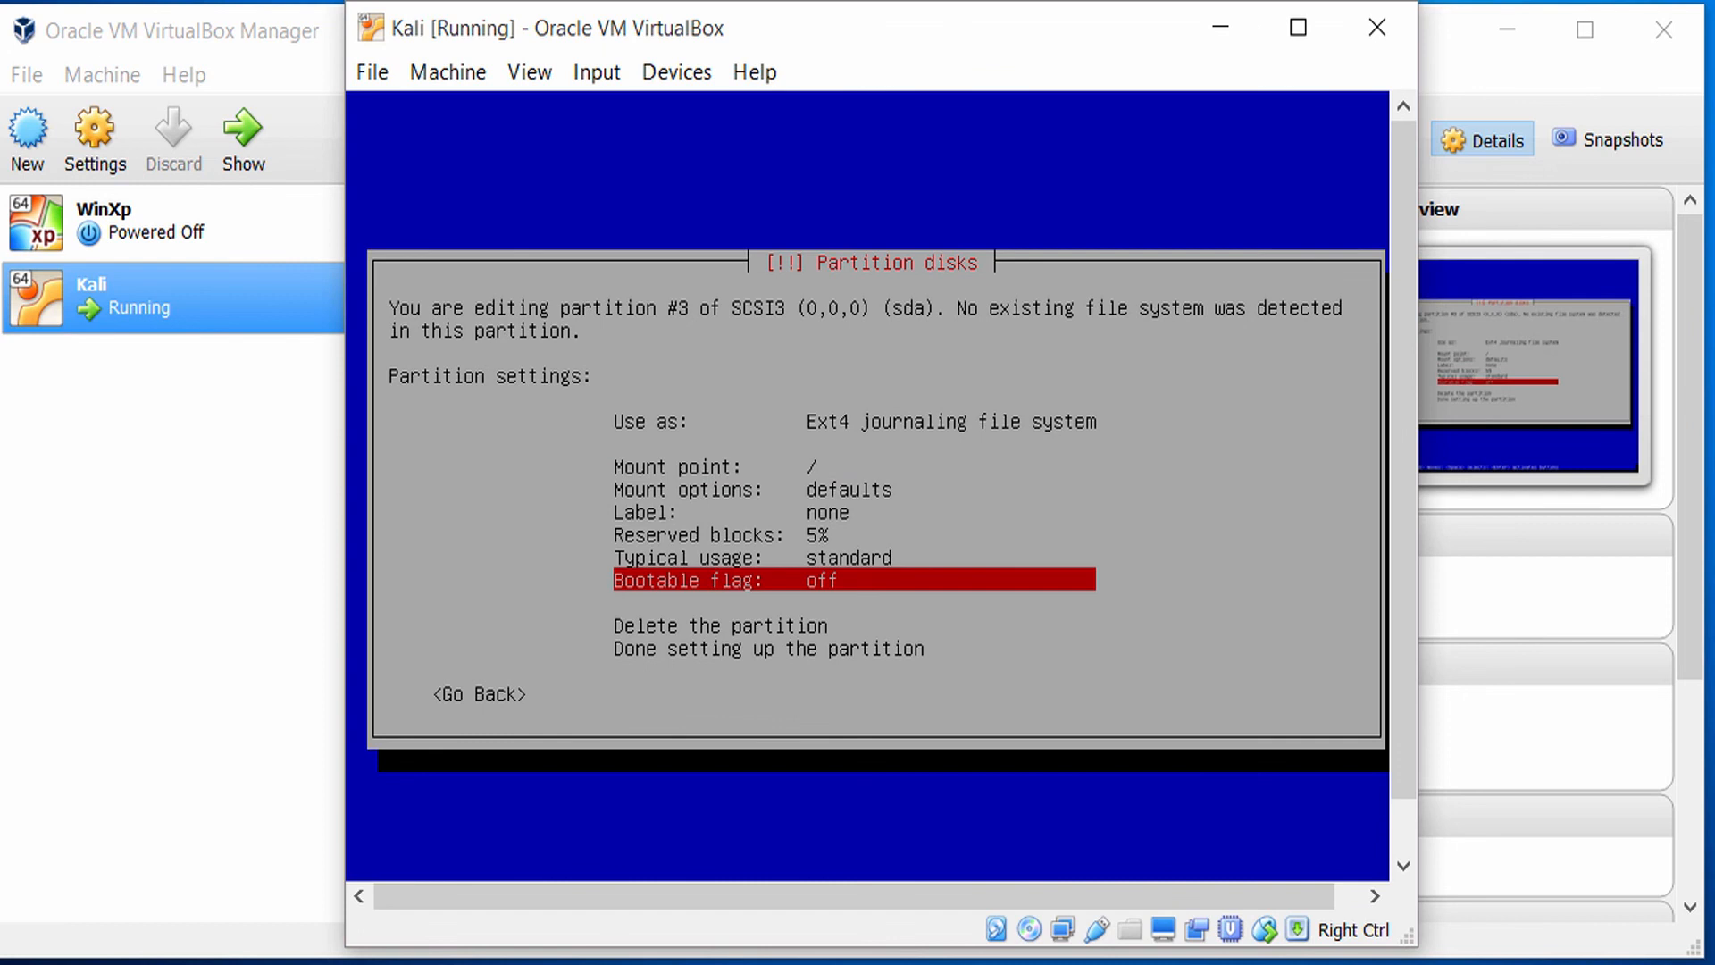
Finish setting up the third partition with its preselected settings and return to the partition overview.
key(Down)
key(Down)
key(Down)
key(Return)
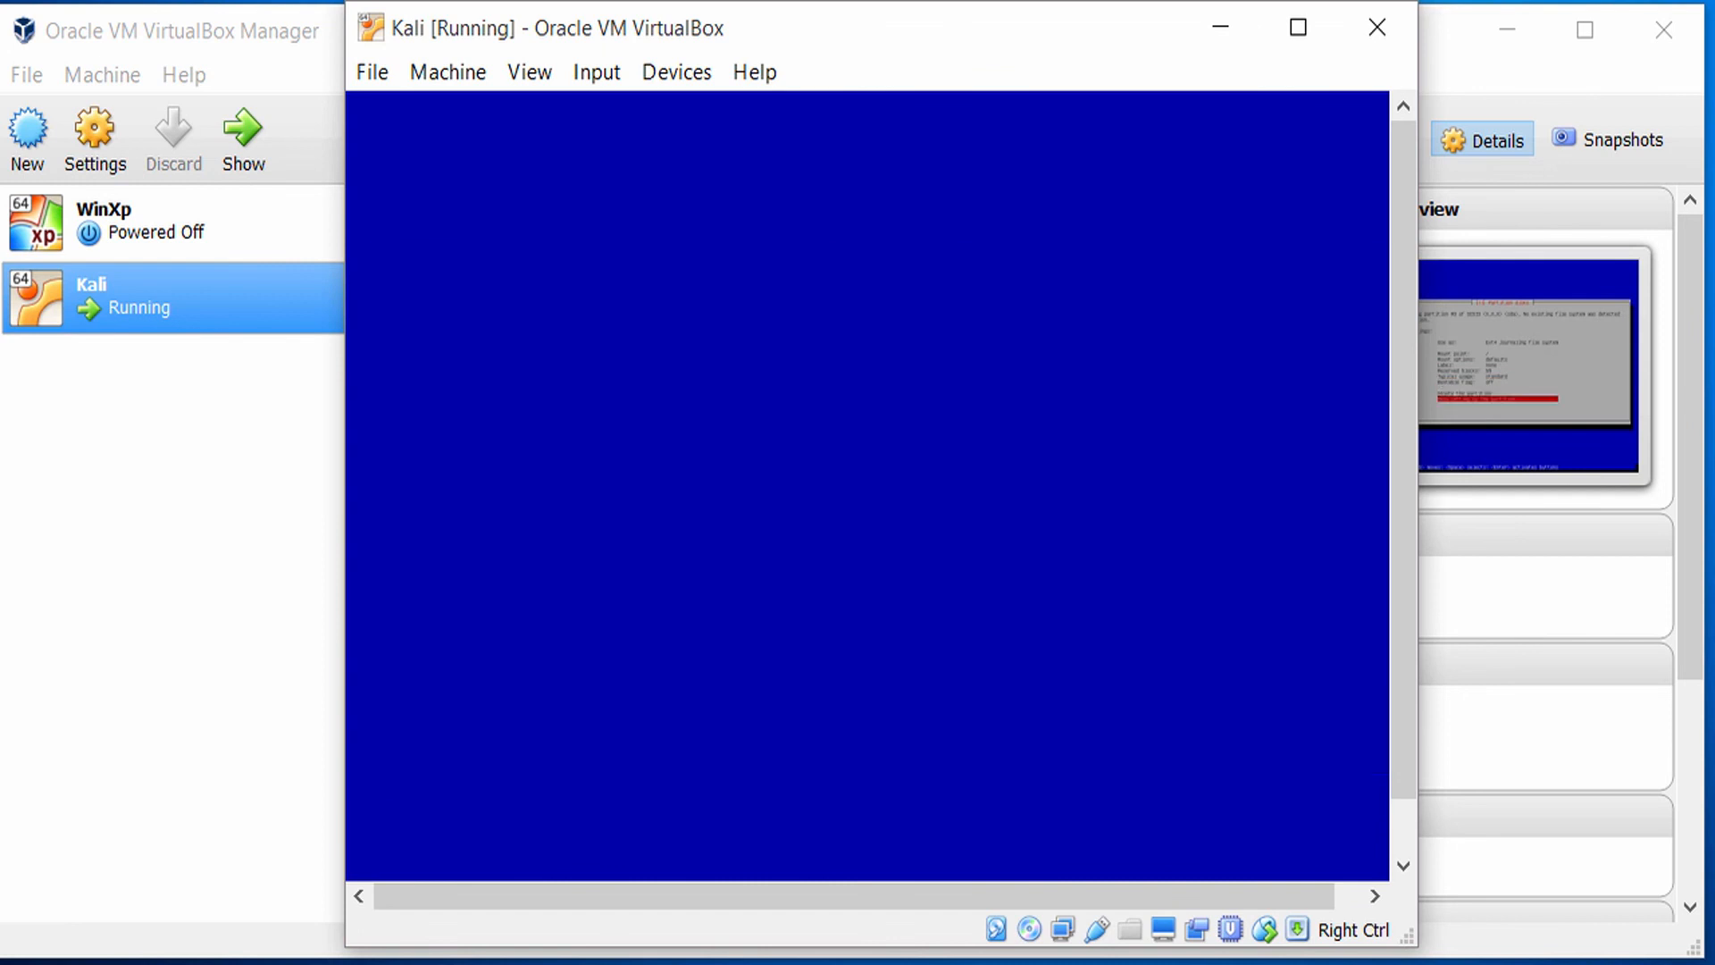
Check the three partitions in the overview, finish partitioning and agree to write the changes to disk.
key(Up)
key(Up)
key(Up)
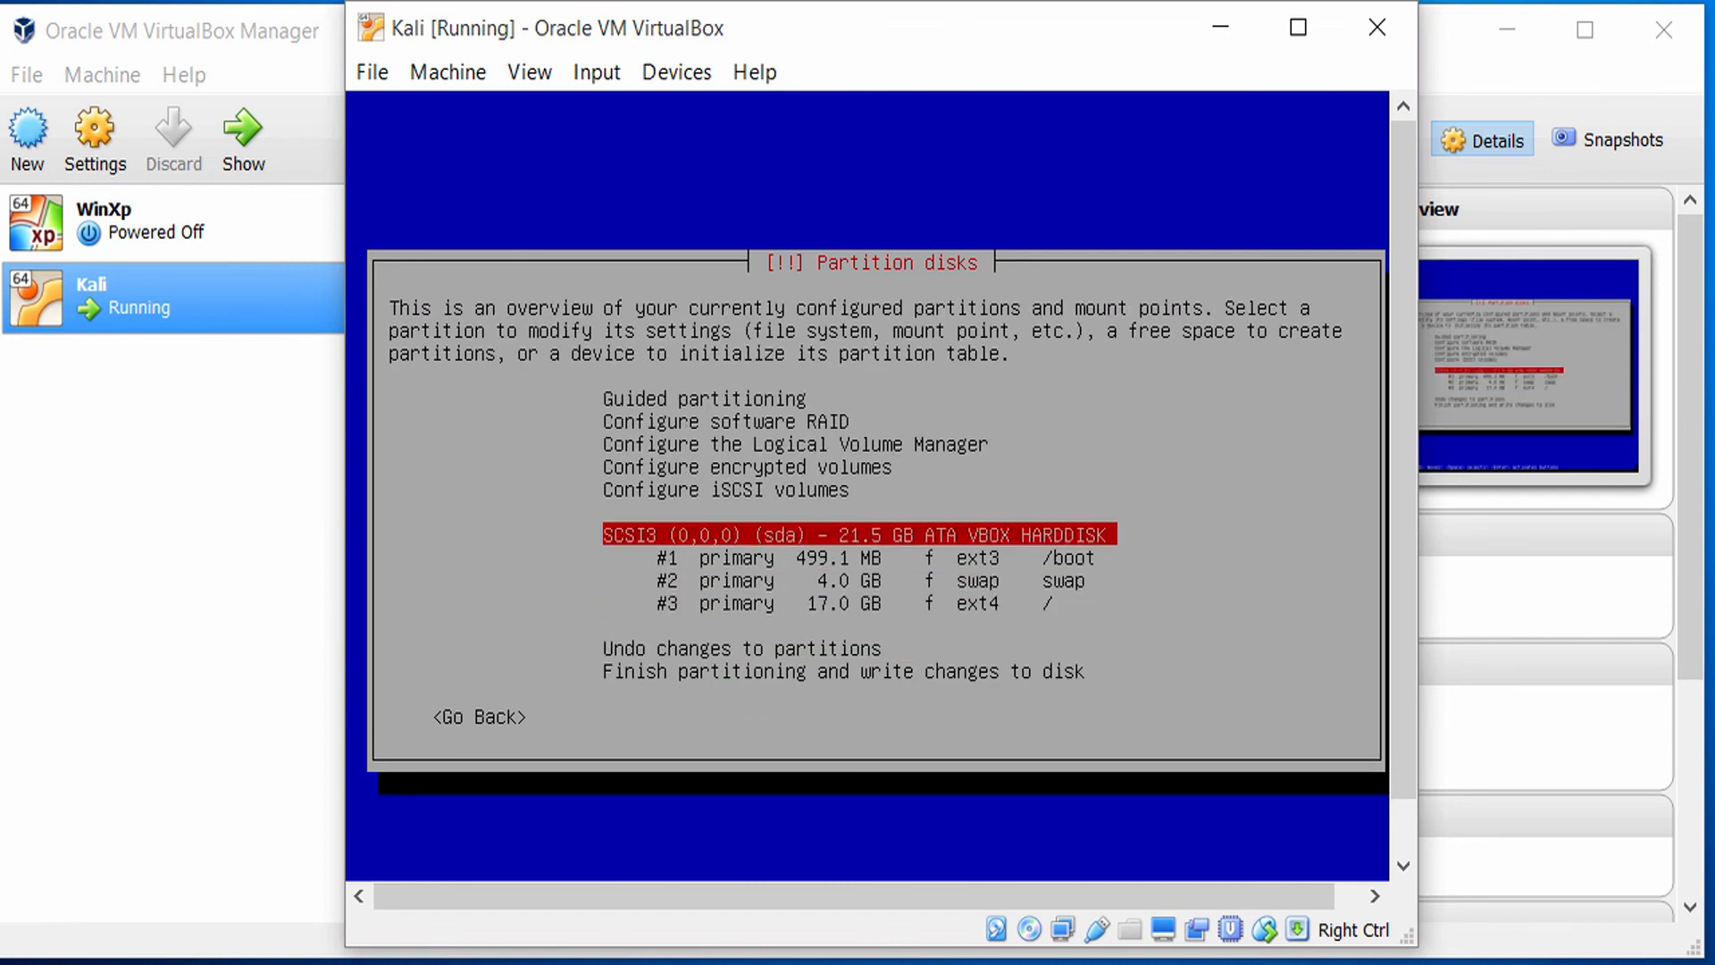
key(Down)
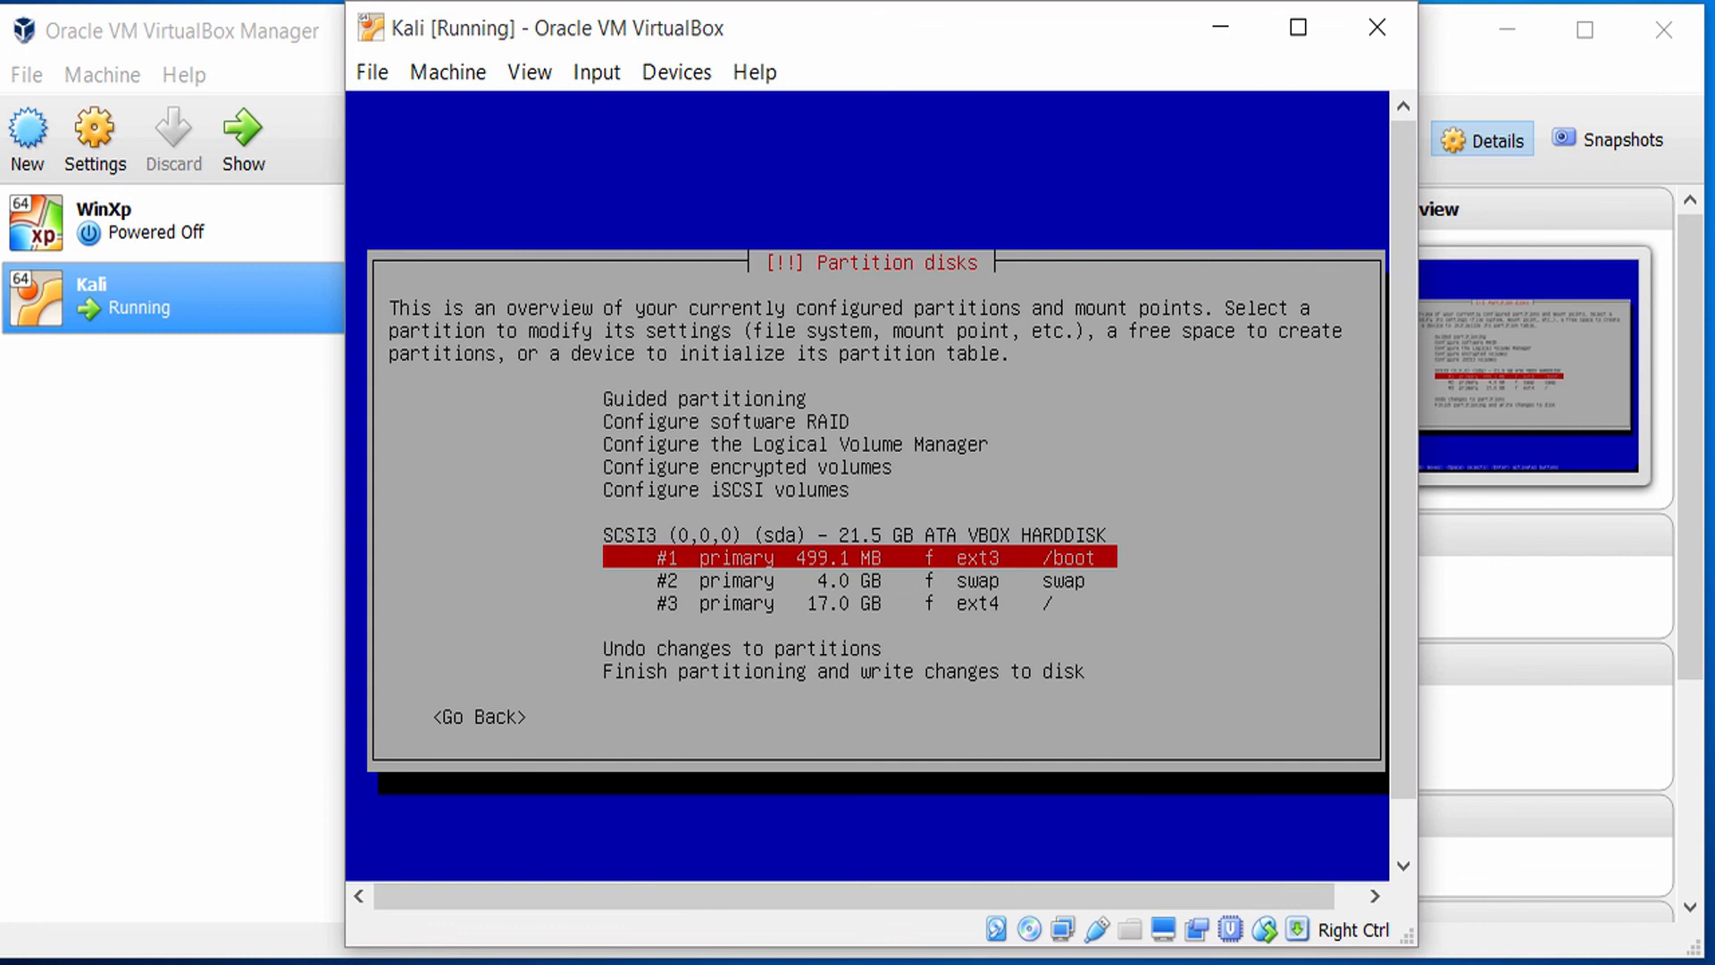
key(Down)
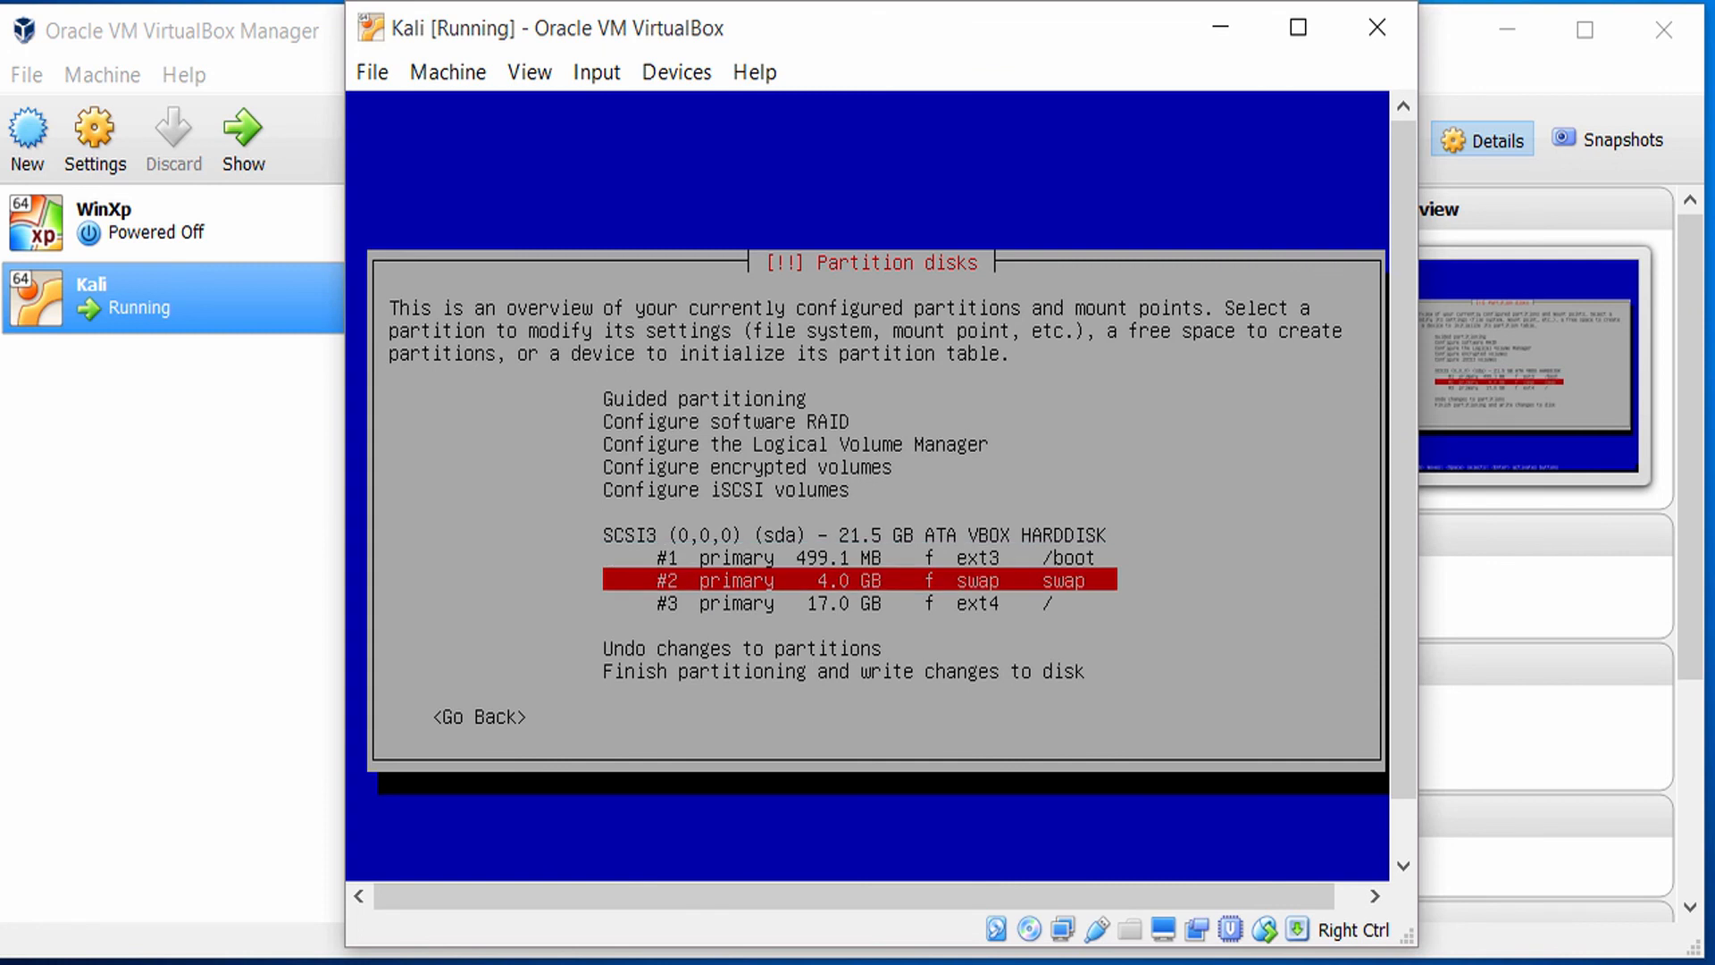
key(Down)
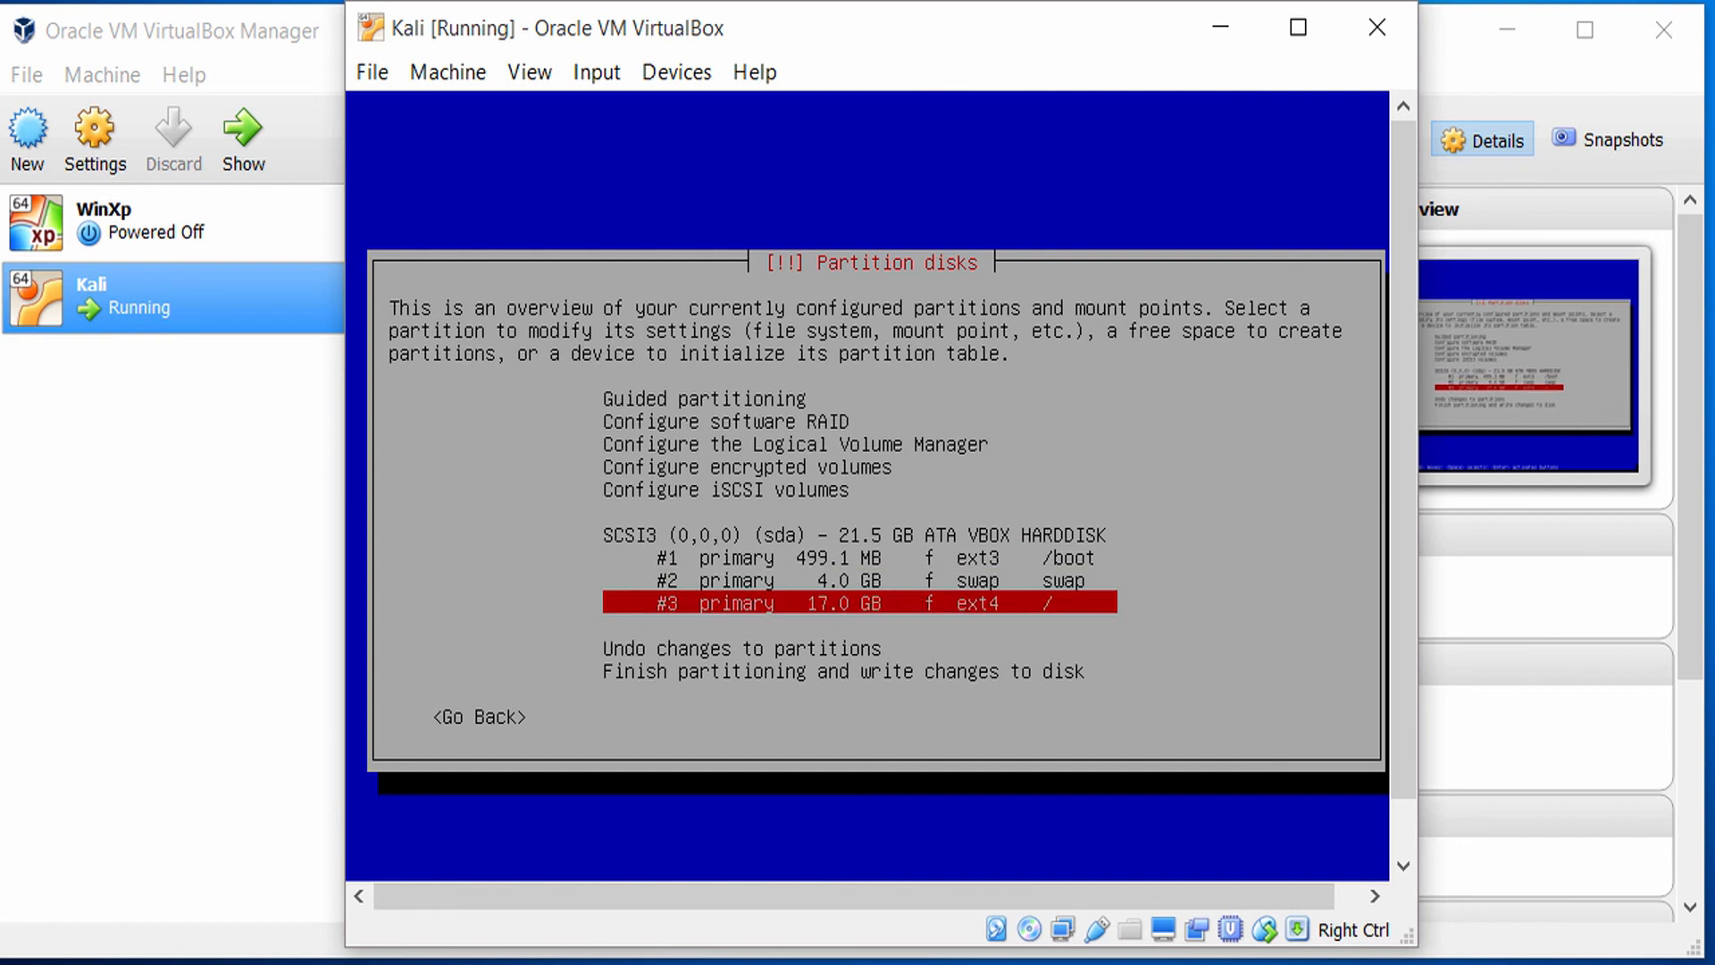
key(Down)
key(Down)
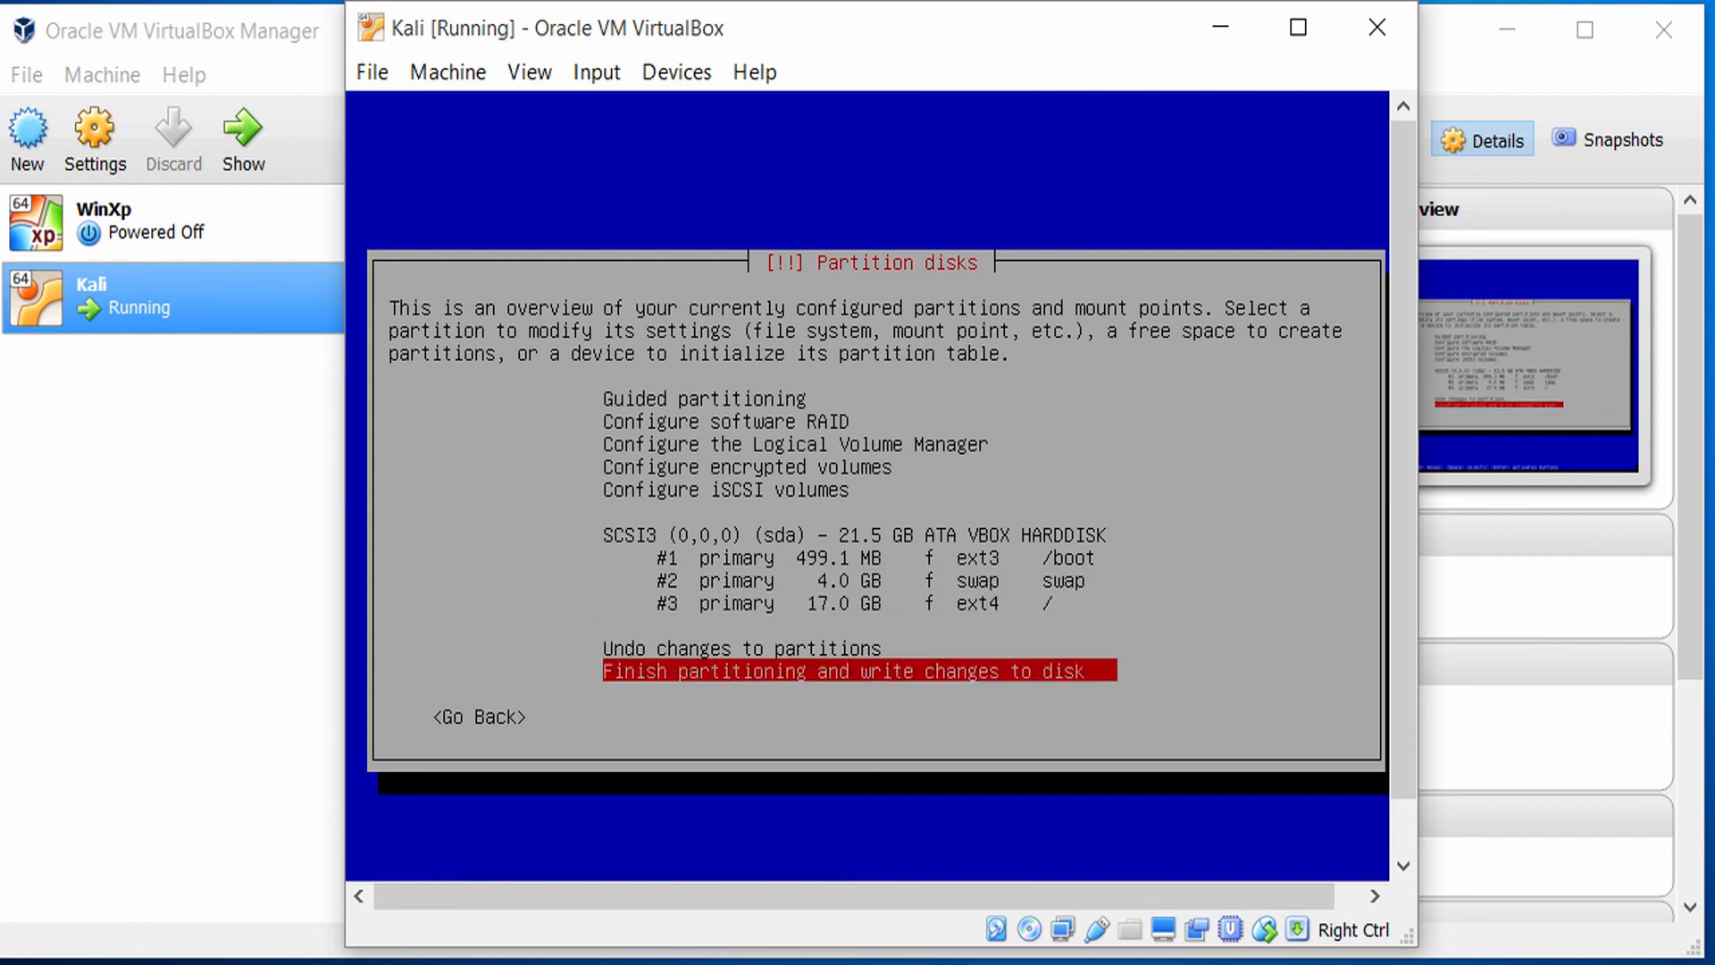
key(Return)
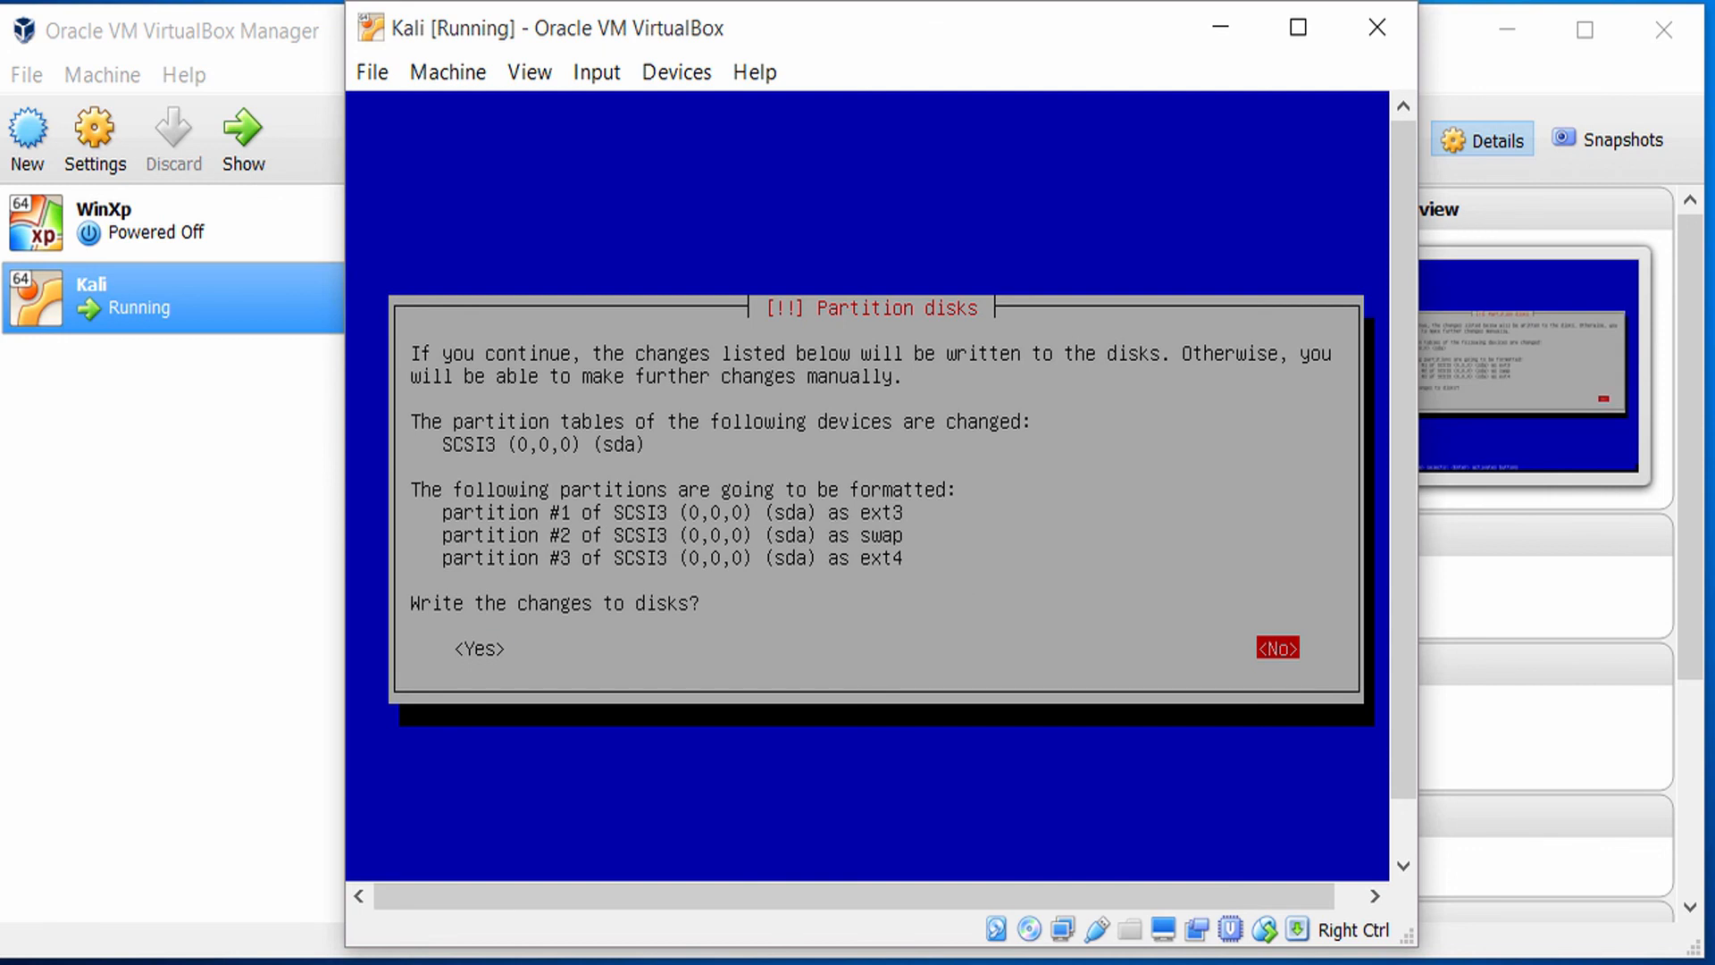
key(Left)
key(Return)
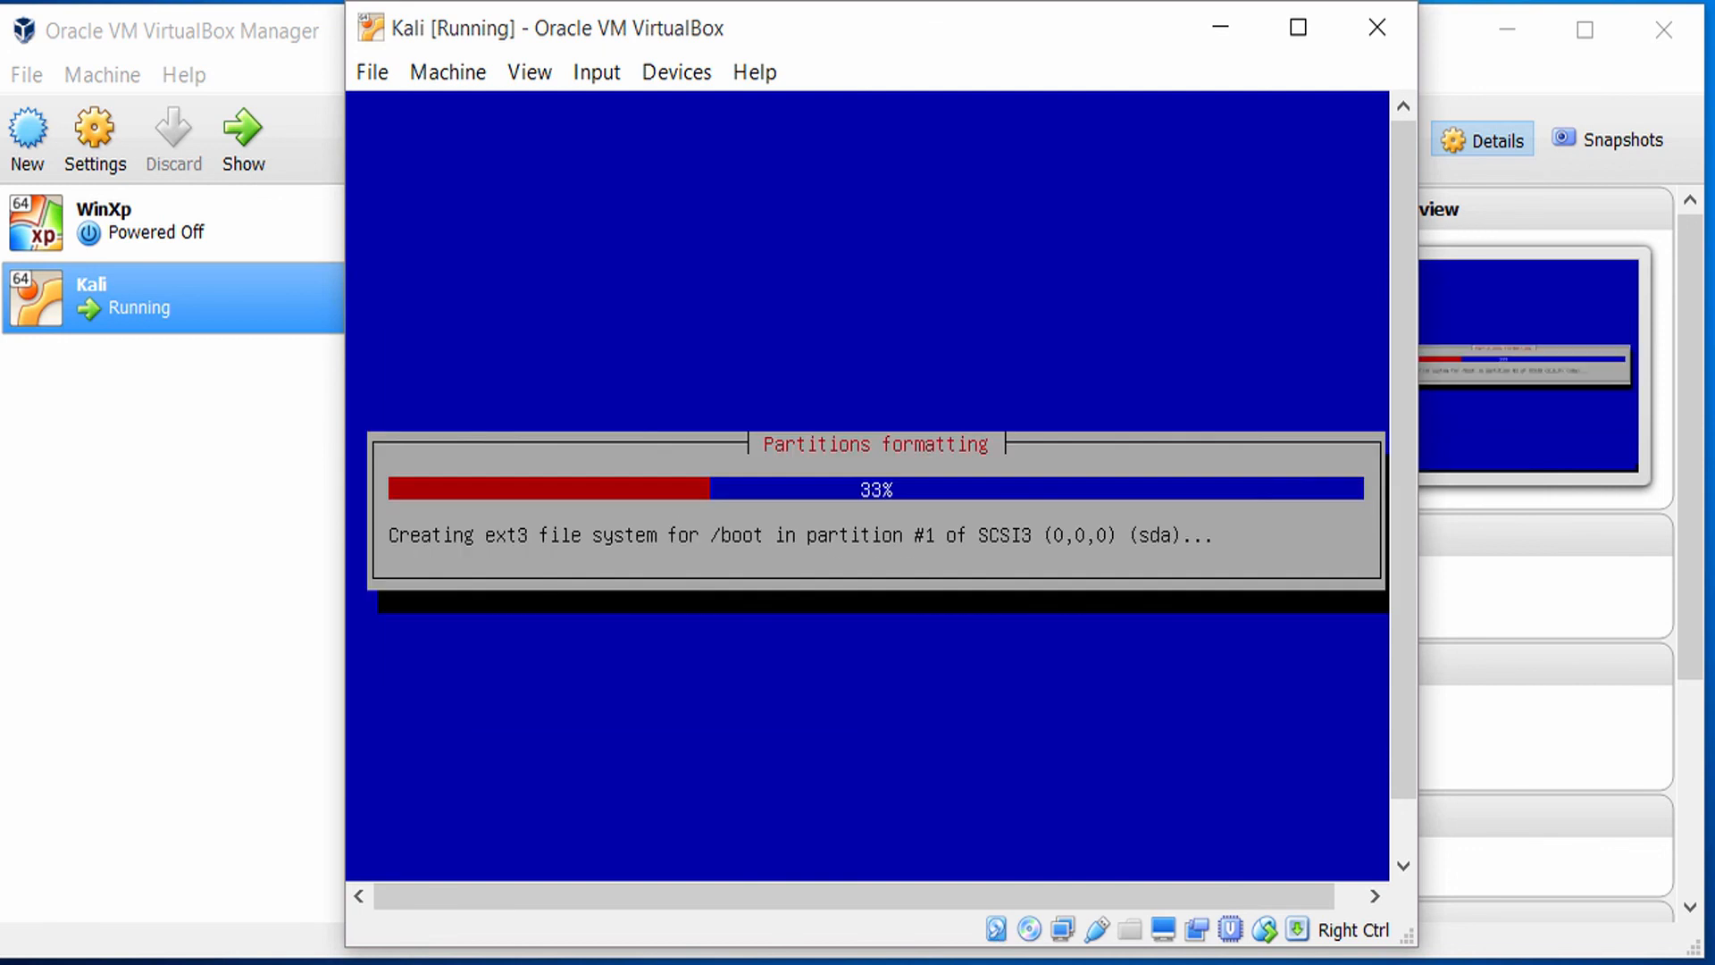